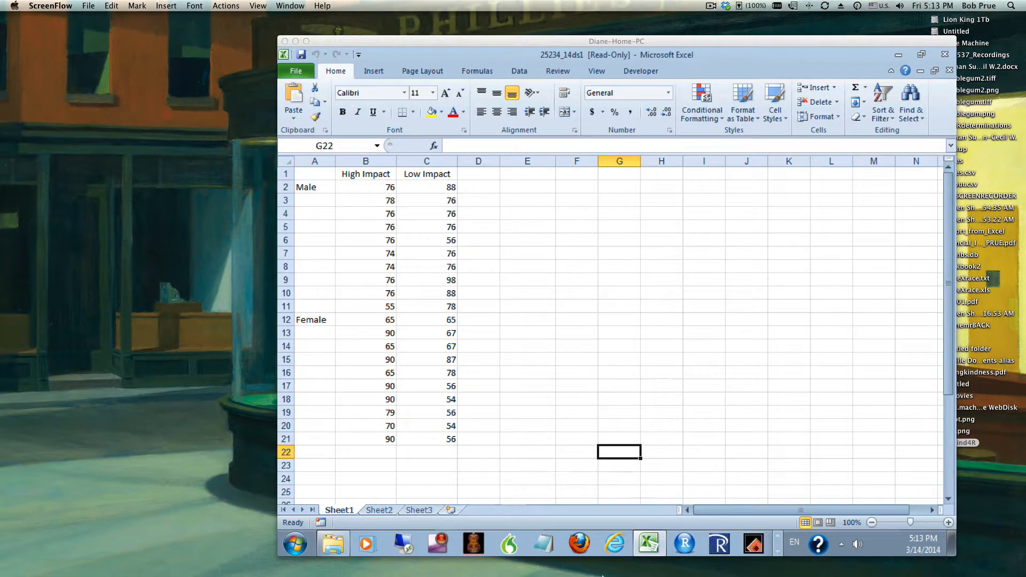
Examine how the data on Sheet1 is laid out, with Male and Female row groups under the High Impact and Low Impact columns.
mouse_move(601, 576)
click(307, 185)
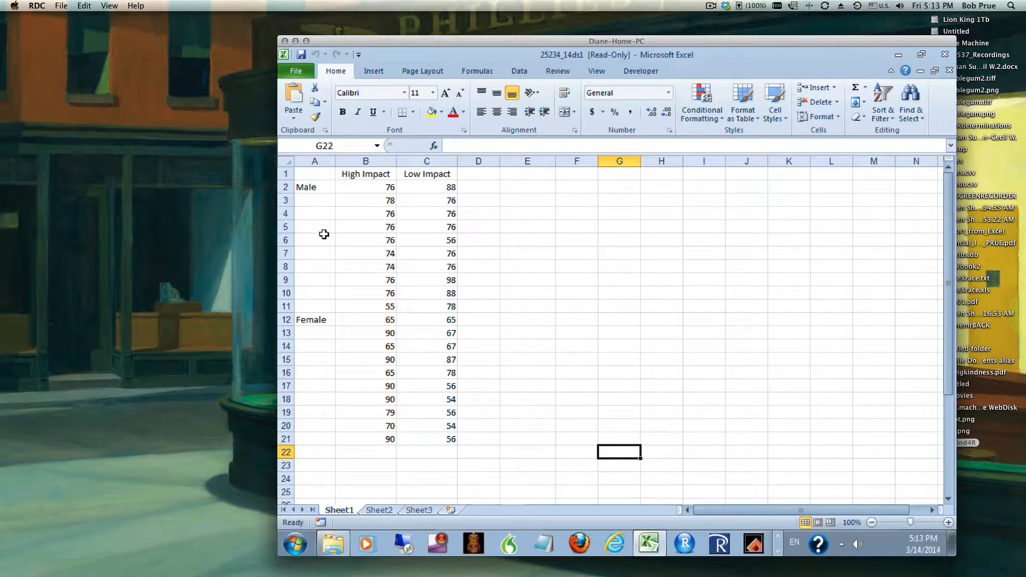
click(317, 187)
click(306, 319)
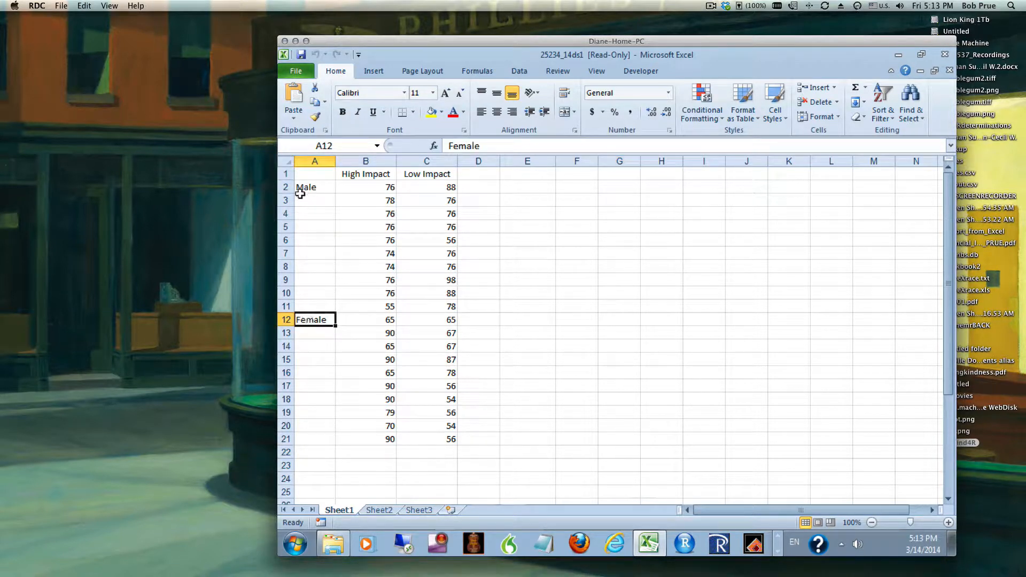
click(308, 176)
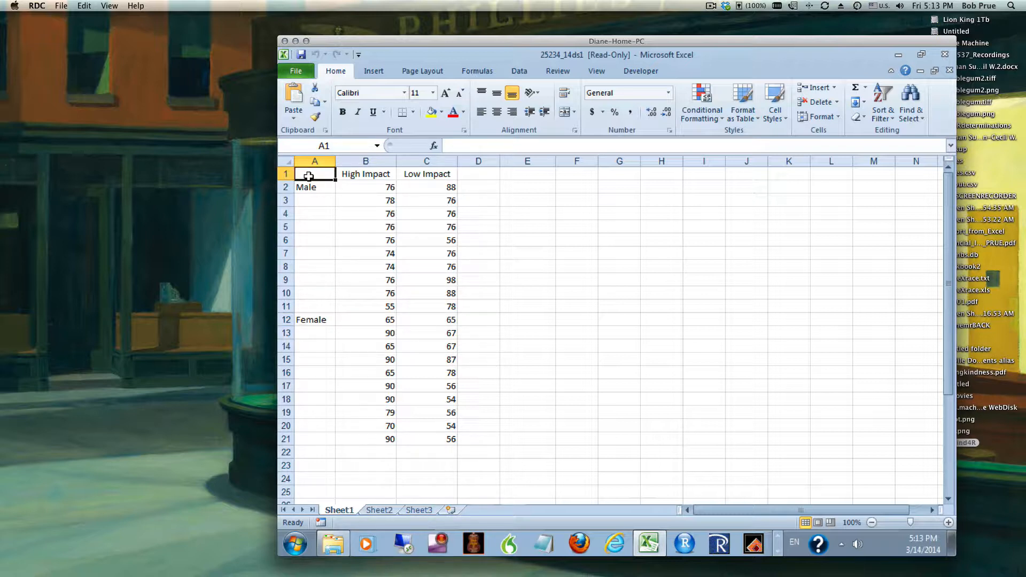
click(357, 172)
scroll(371, 172, down, 1)
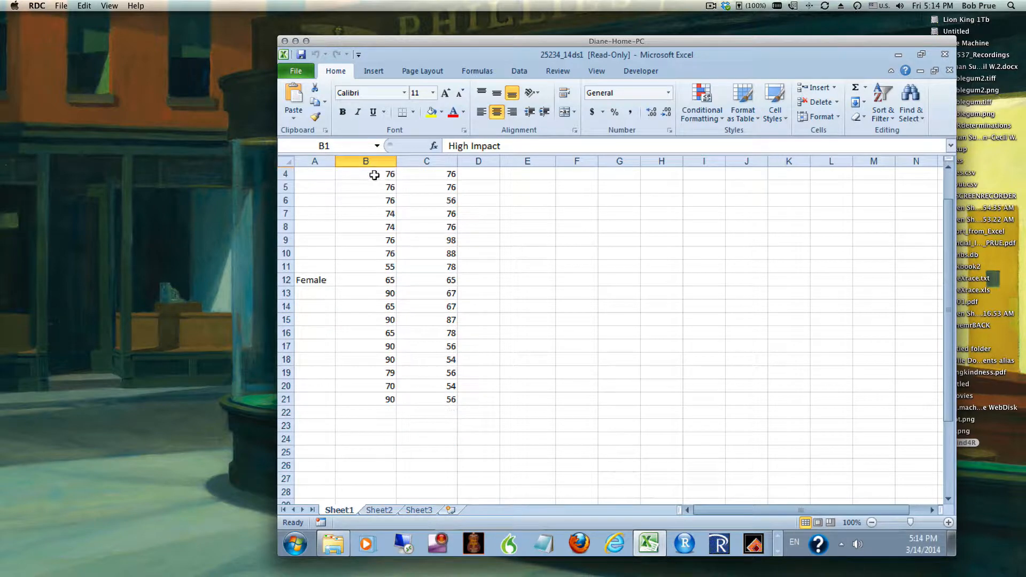
scroll(387, 174, up, 1)
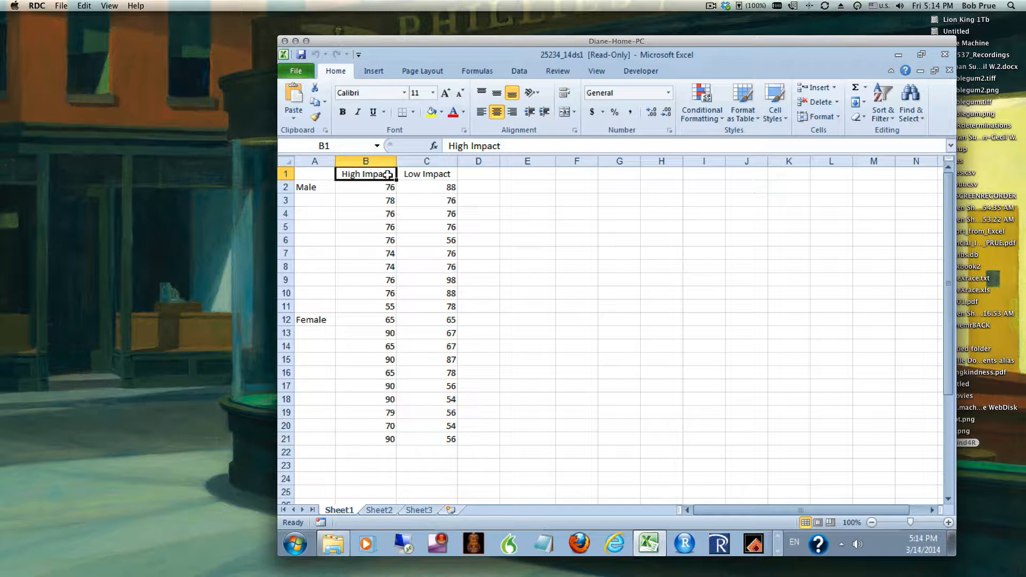
click(428, 172)
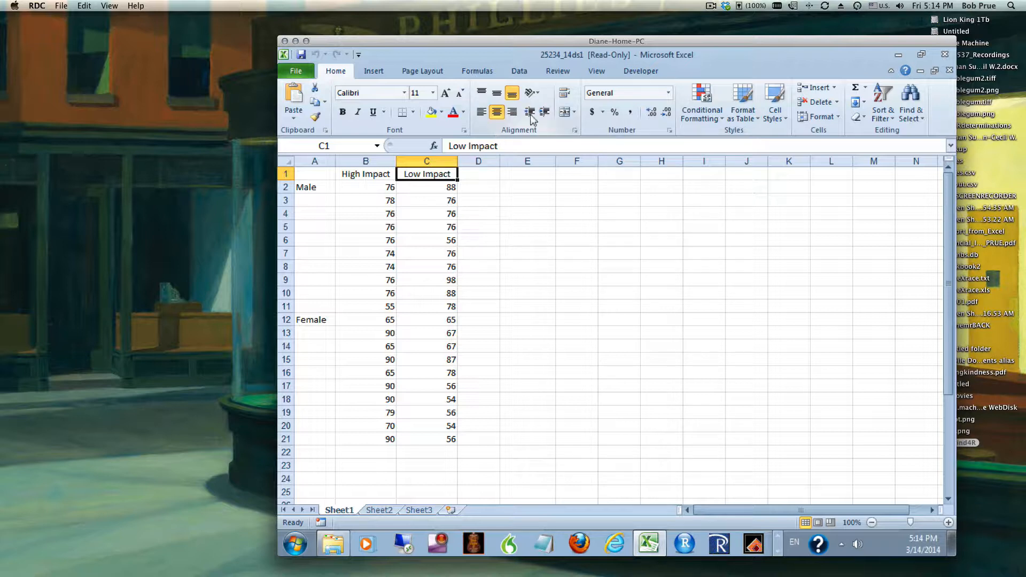
Set up an Anova: Two-Factor With Replication analysis with A1:C21, including the labels, as the input range.
click(519, 71)
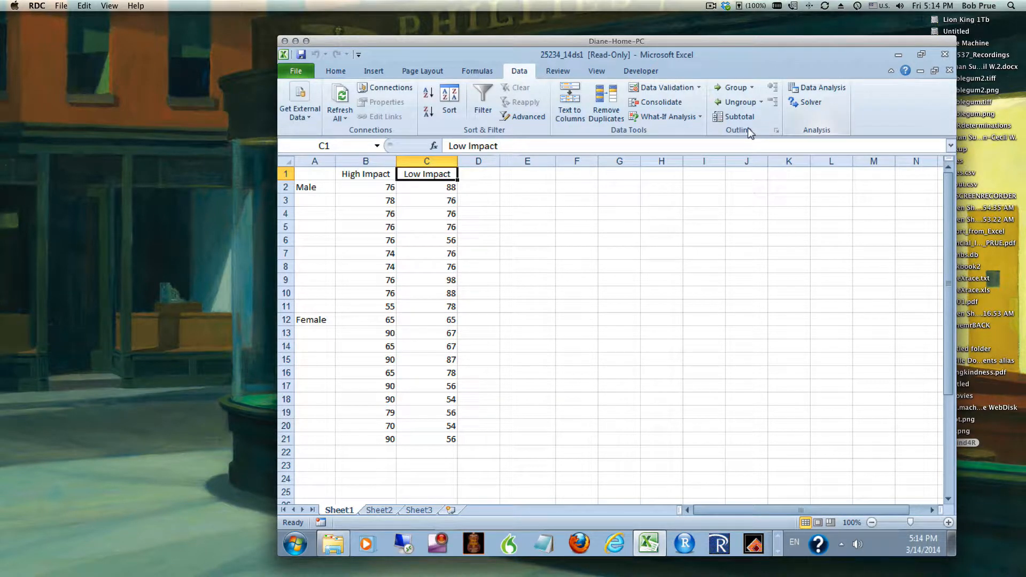
click(806, 88)
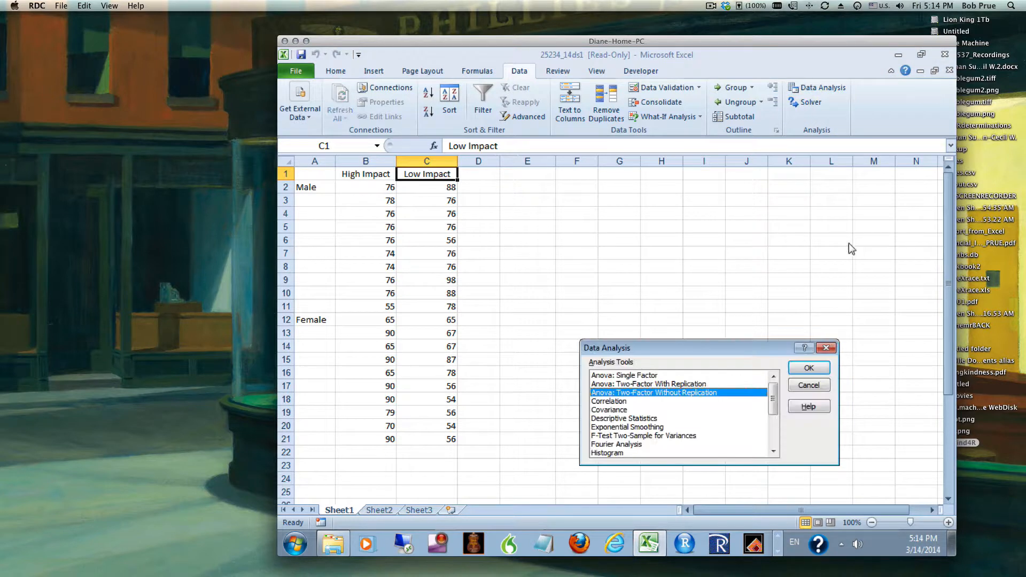
click(686, 383)
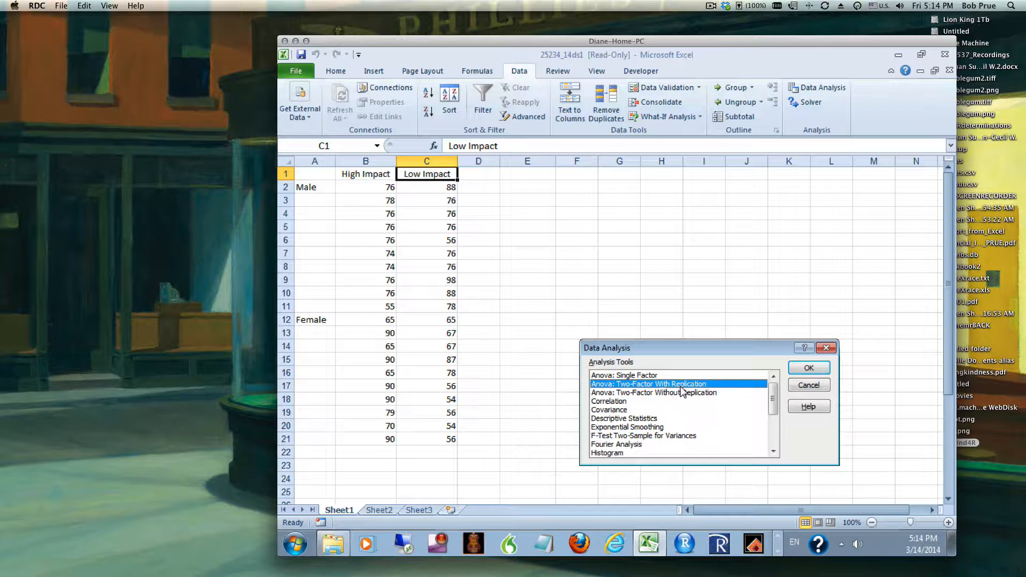
click(812, 370)
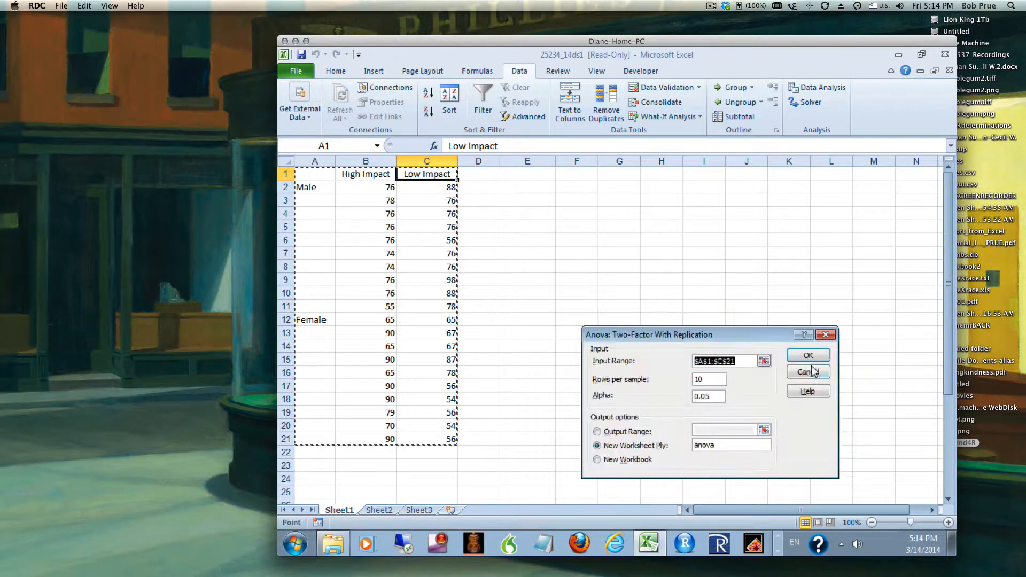
click(764, 361)
click(319, 174)
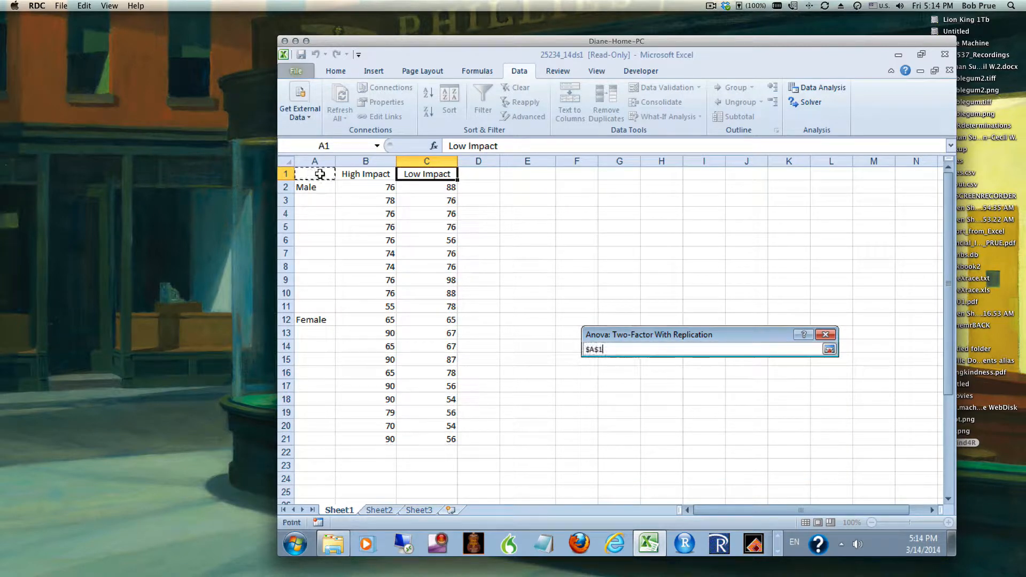
drag(319, 174, 436, 437)
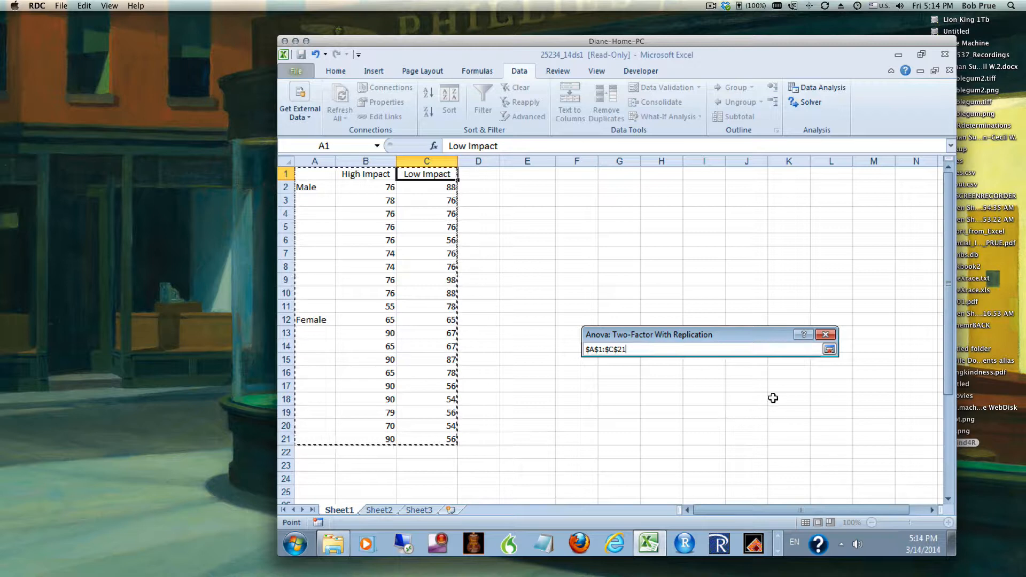
click(829, 349)
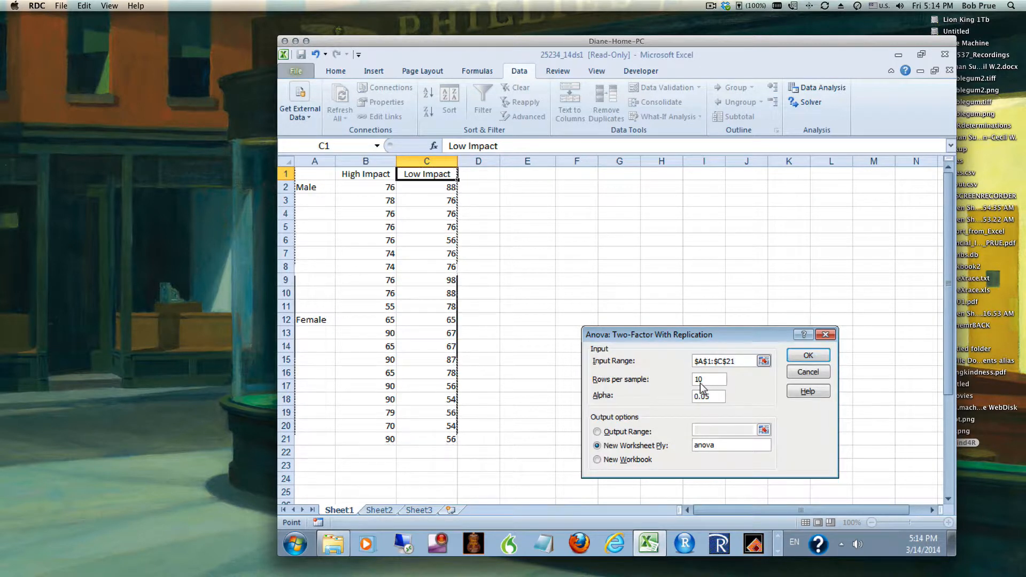
Keep 10 rows per sample, name the new output worksheet ANOVA, and run the analysis.
double_click(700, 381)
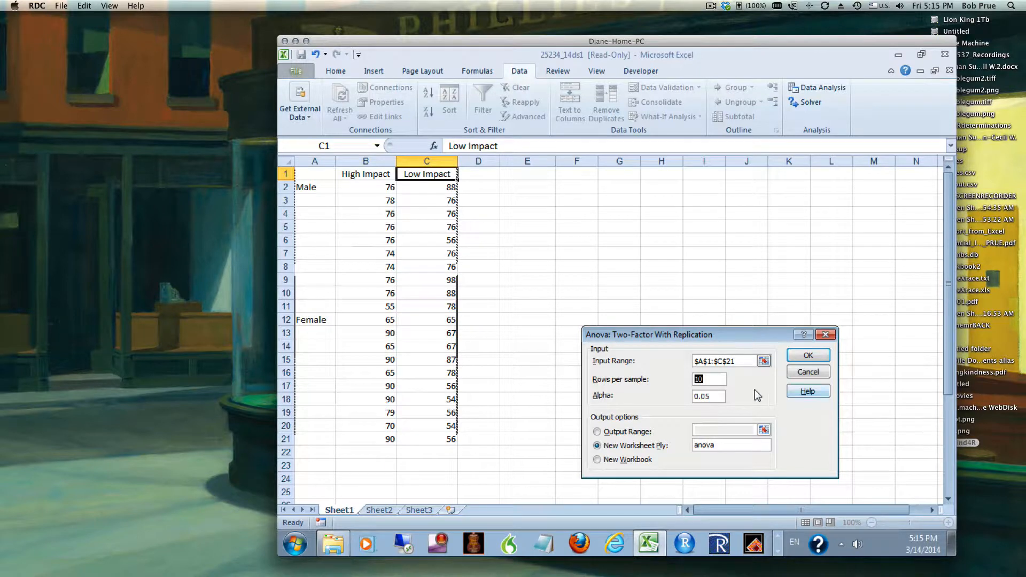
click(716, 379)
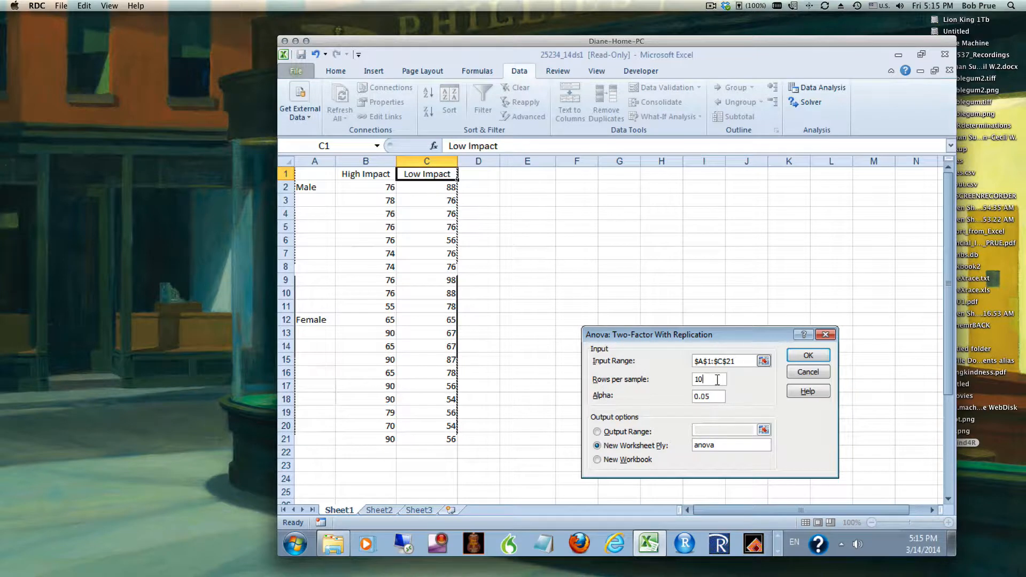
click(764, 362)
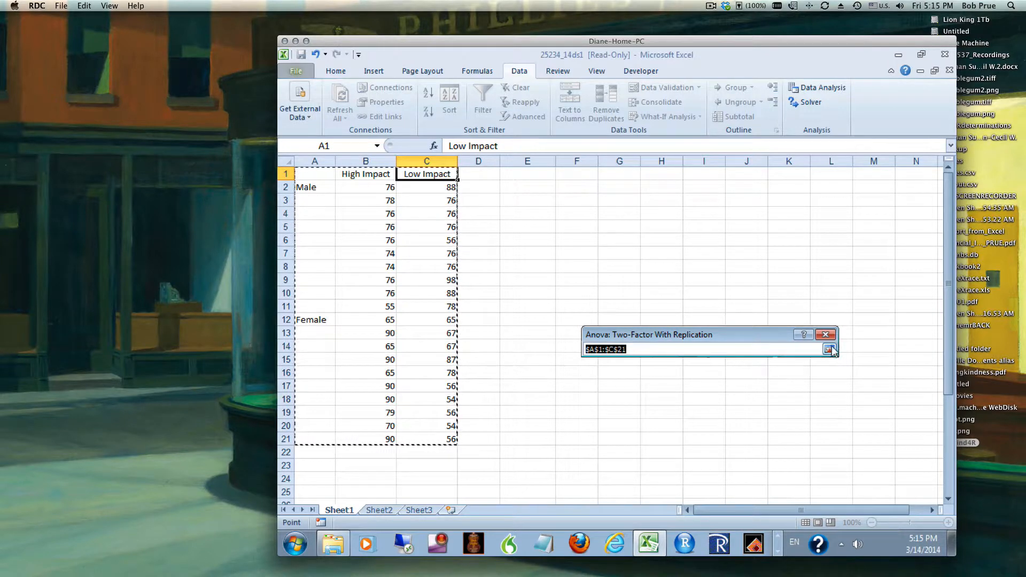
click(830, 350)
scroll(761, 400, down, 7)
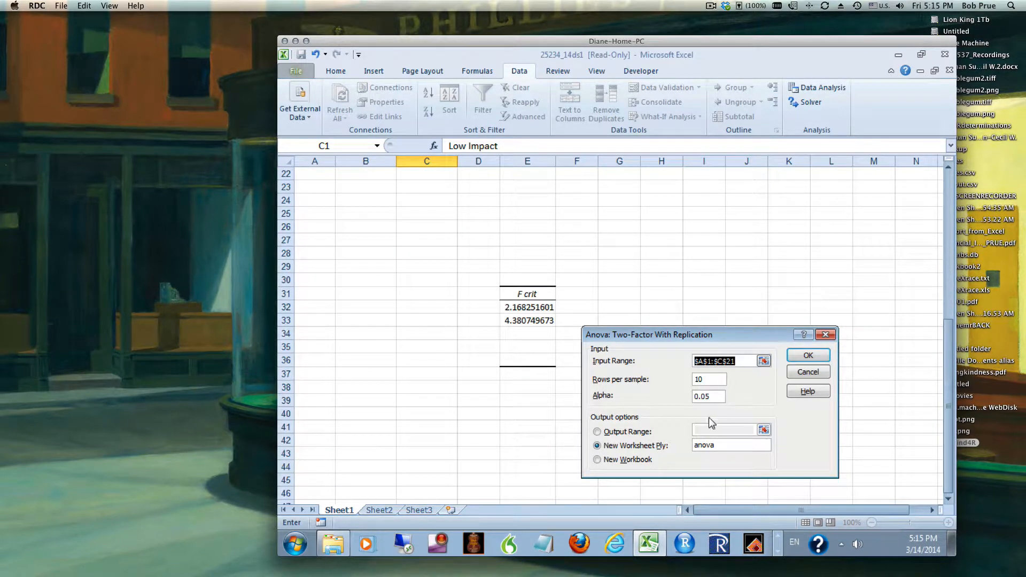
scroll(684, 417, up, 7)
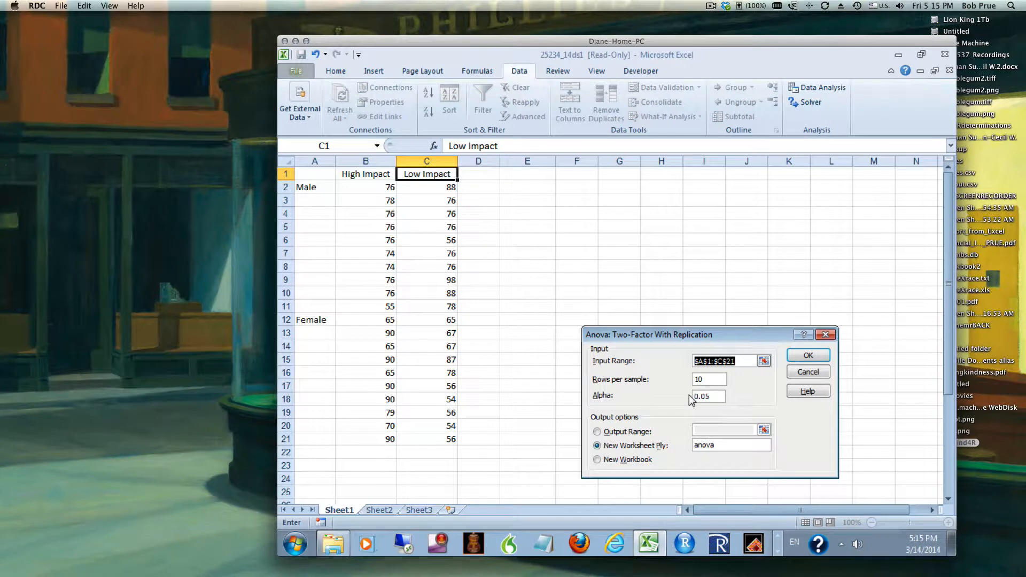
double_click(714, 444)
text(ANOVA)
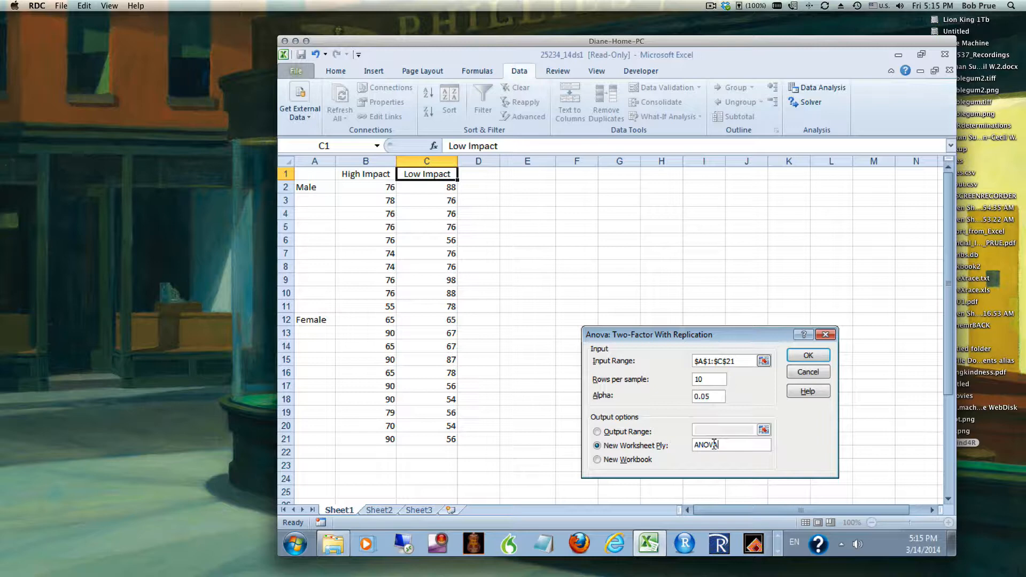
click(807, 356)
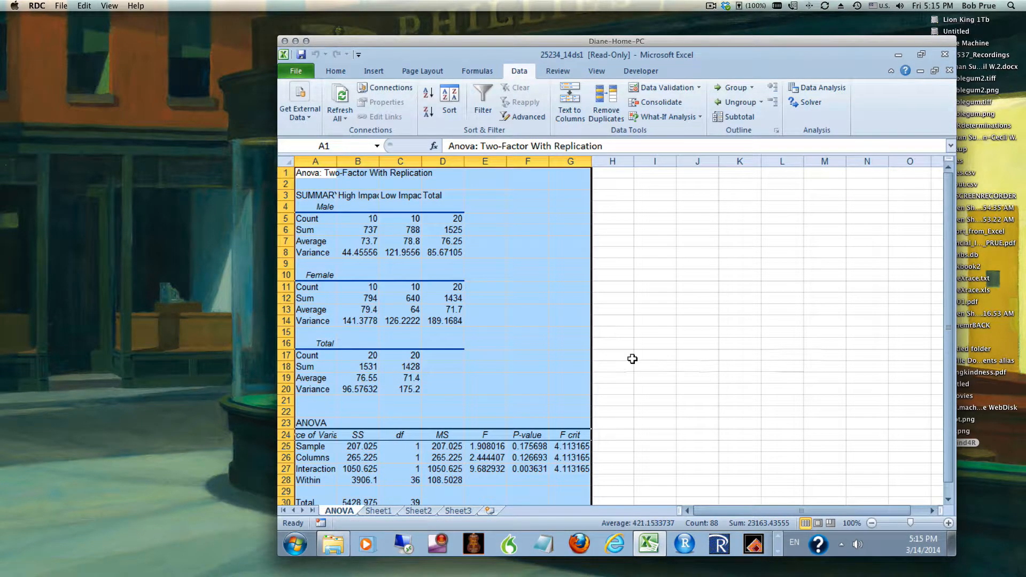
Widen columns C and E of the ANOVA results so their values show in full.
scroll(374, 176, down, 5)
scroll(424, 223, up, 3)
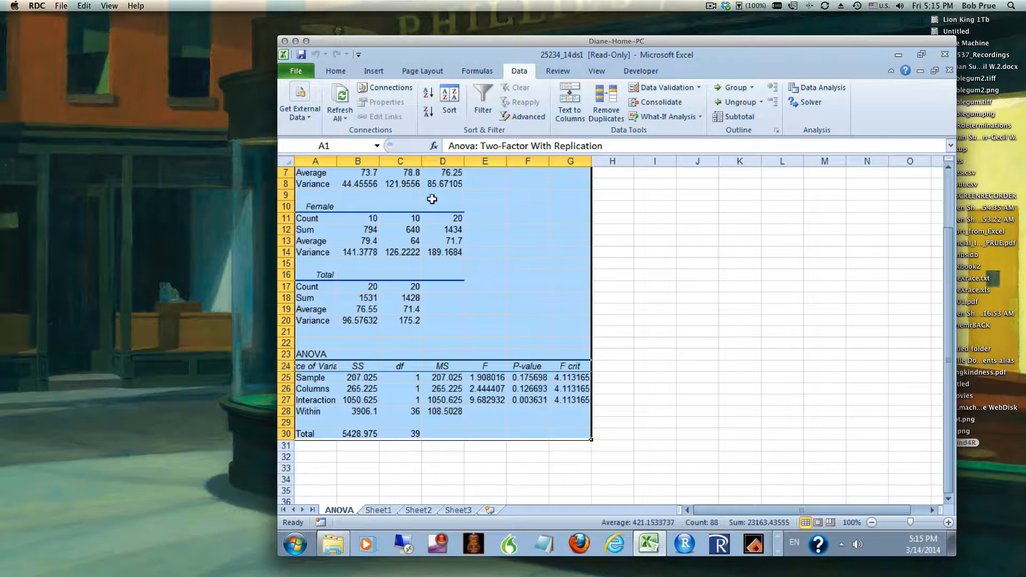
drag(424, 156, 436, 160)
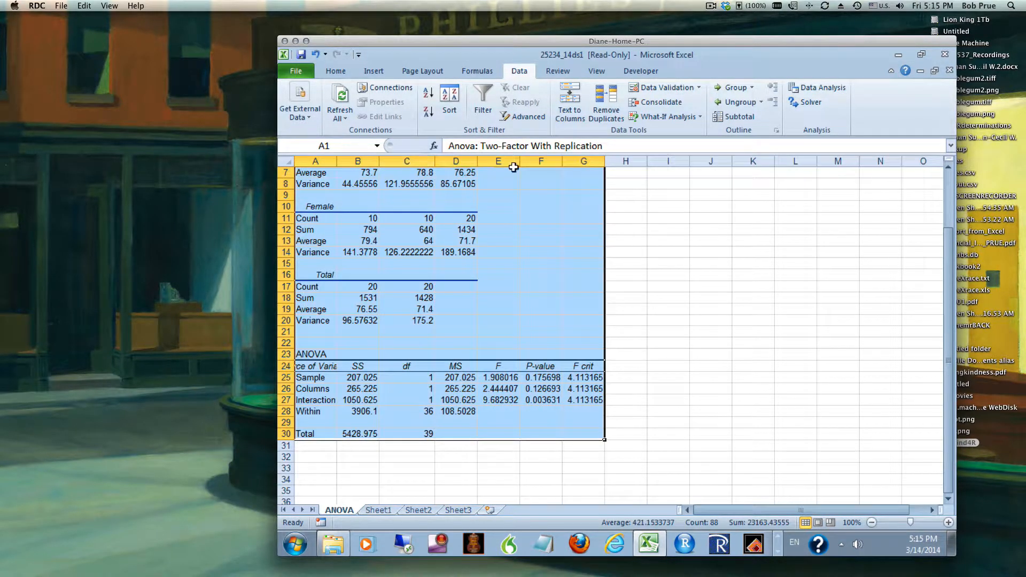
drag(519, 162, 575, 161)
click(576, 161)
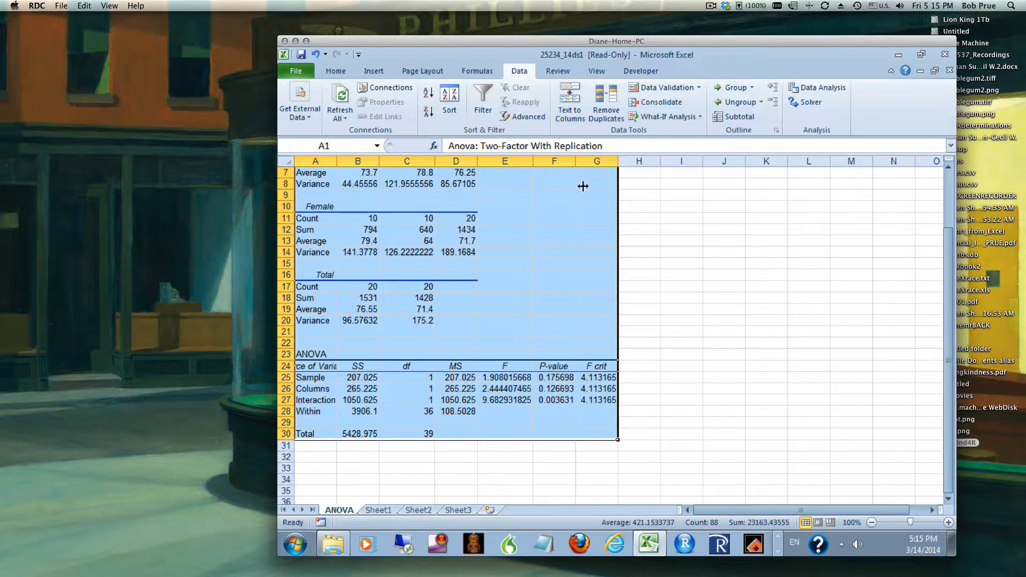
Format the MS, F, P-value and F crit values in D25:G28 to three decimal places.
click(597, 378)
drag(597, 377, 468, 414)
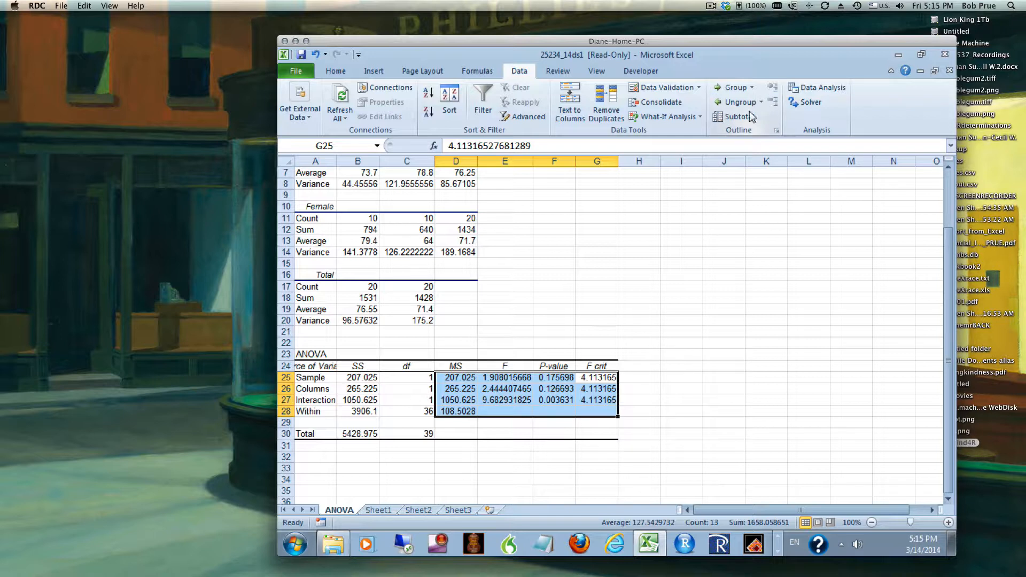
click(336, 71)
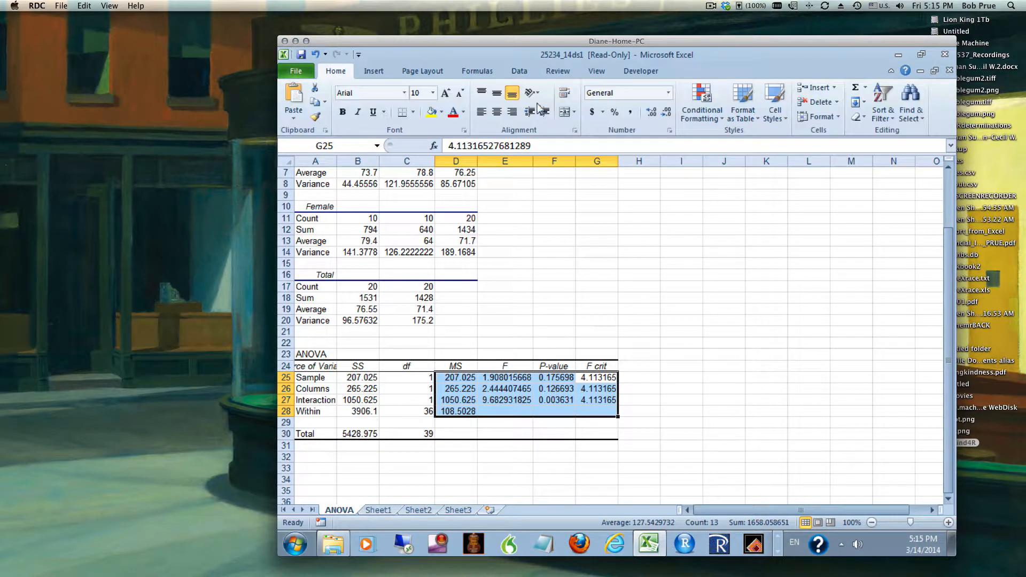
click(666, 113)
click(665, 112)
click(666, 113)
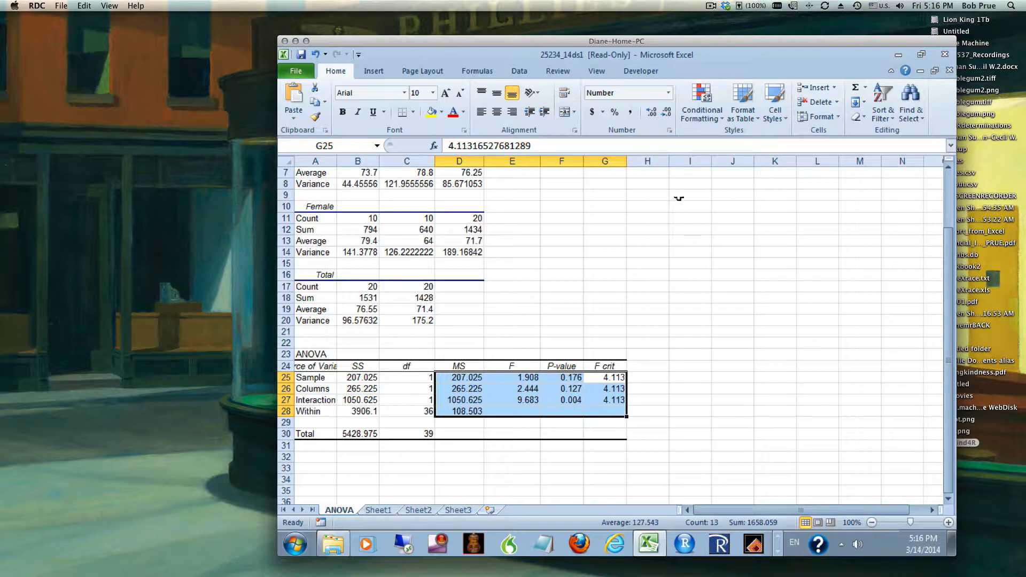
click(689, 217)
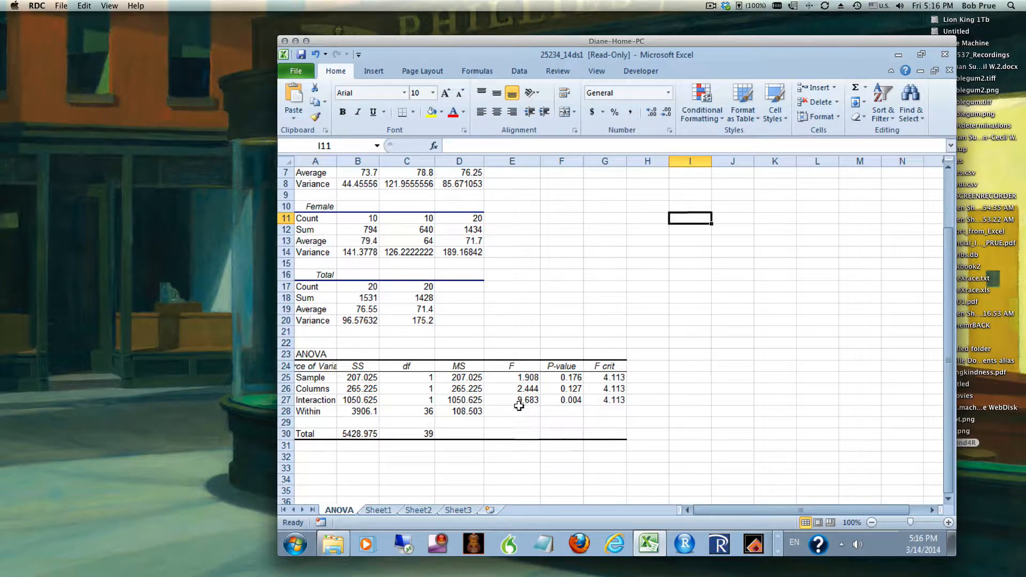
Fit the widths of columns A and B to their contents on the ANOVA sheet.
scroll(519, 335, up, 1)
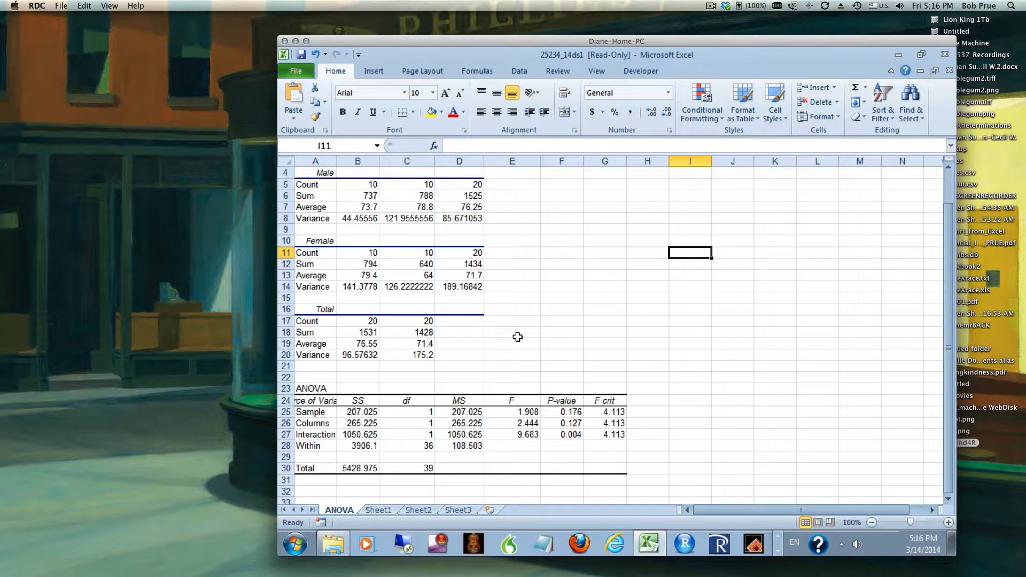
scroll(517, 337, up, 1)
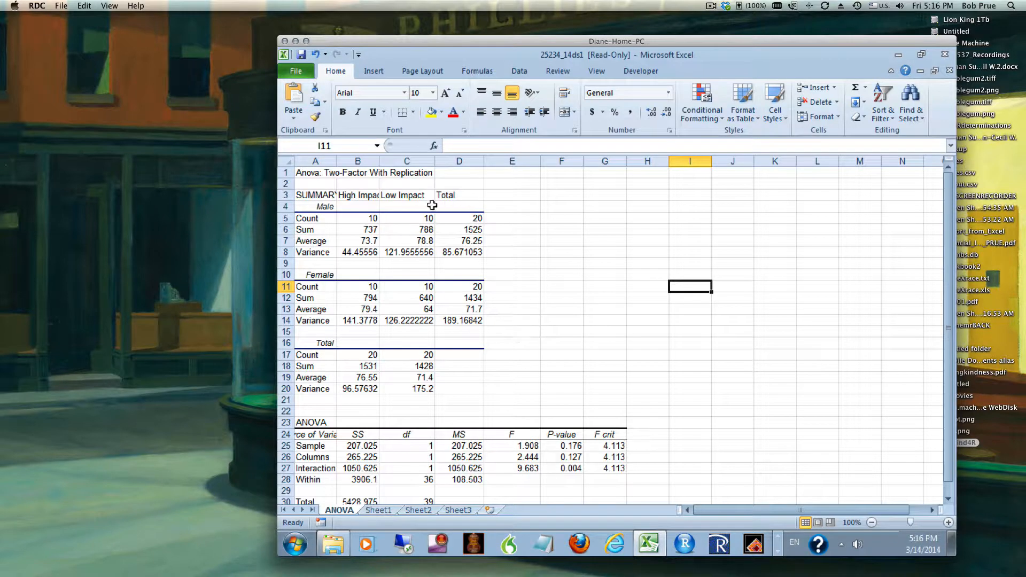
drag(336, 160, 336, 160)
double_click(336, 161)
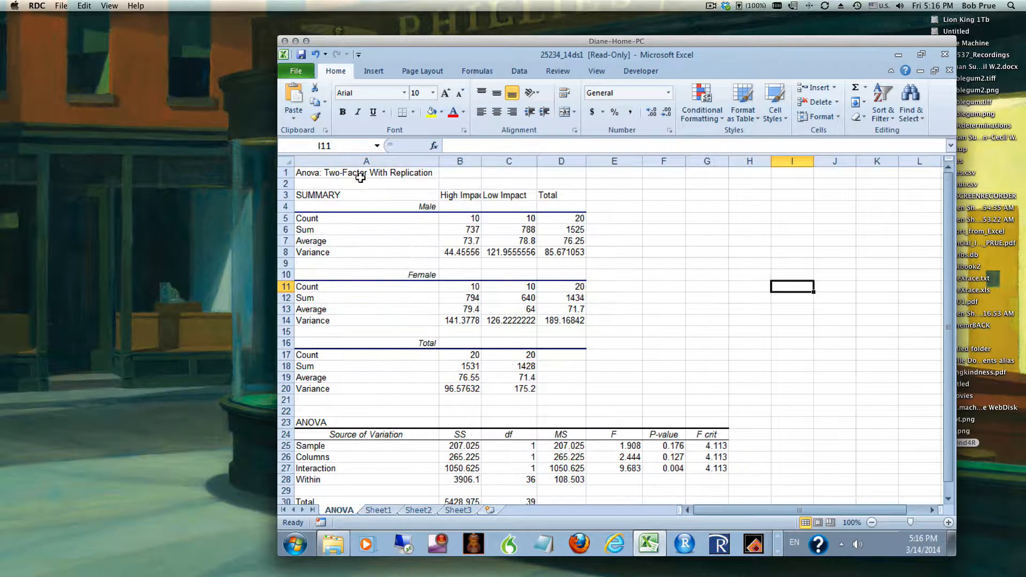
double_click(482, 160)
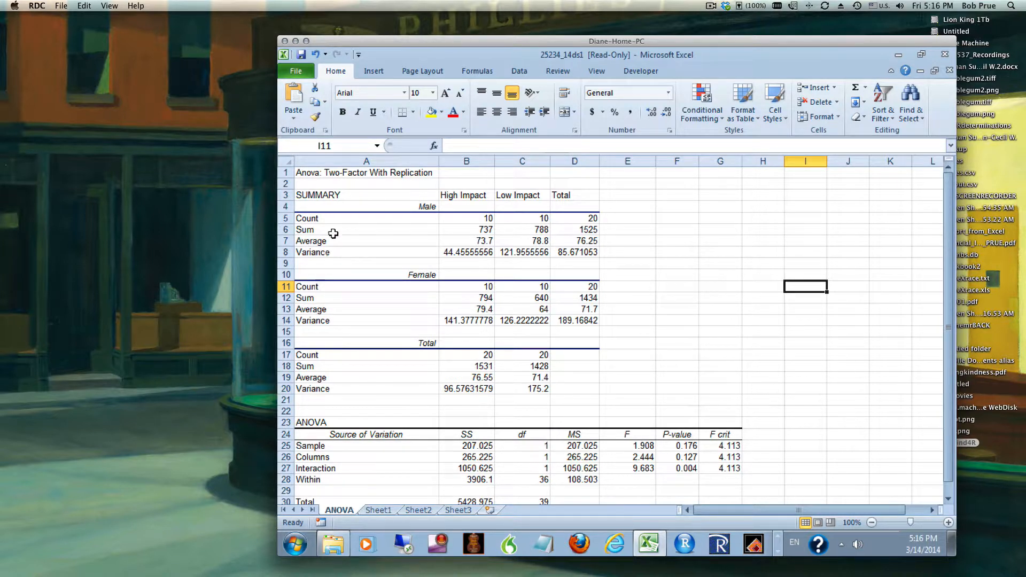
Examine the Male and Female group averages for High Impact and Low Impact in the ANOVA summary.
click(427, 210)
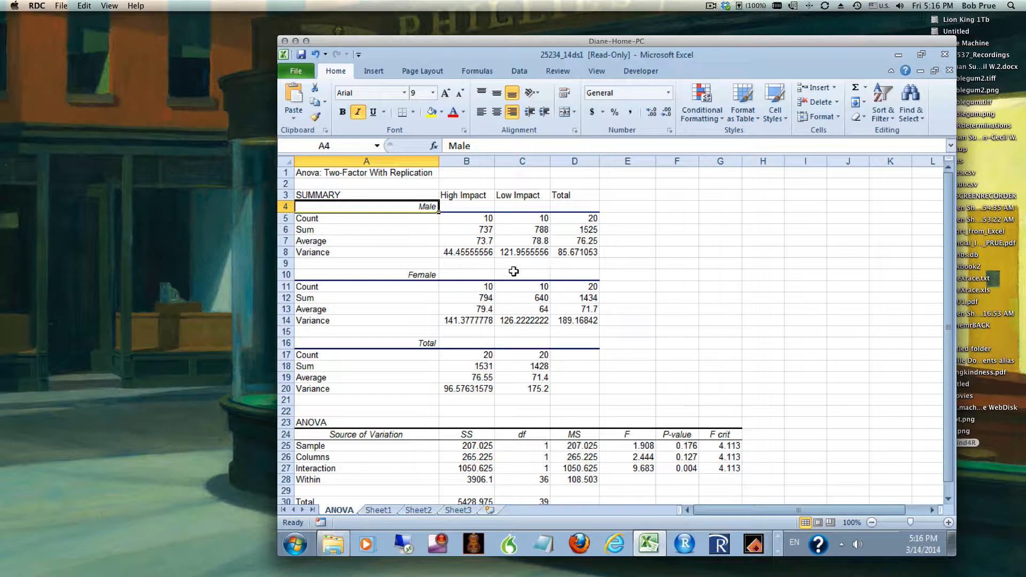
click(476, 241)
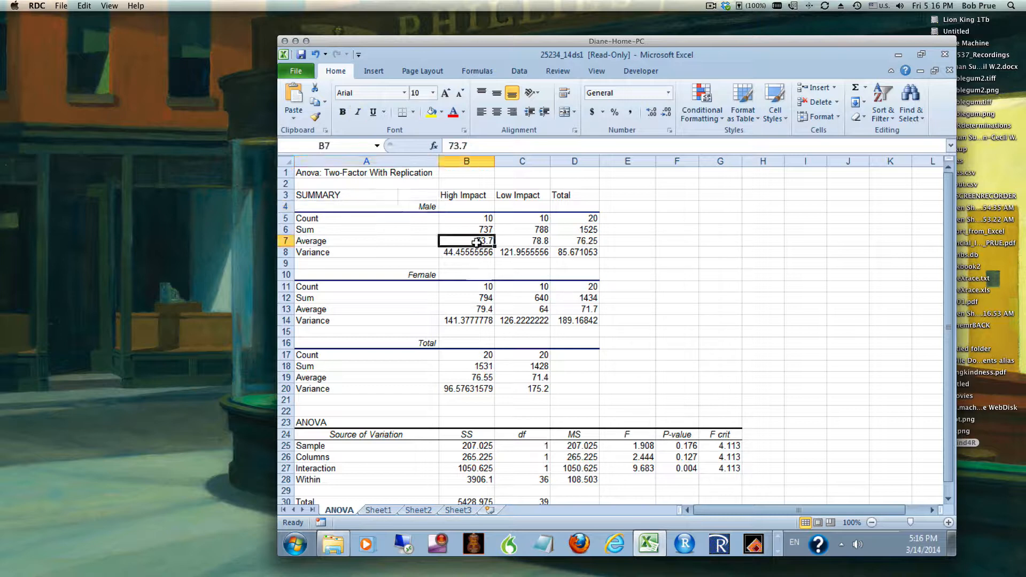
click(526, 245)
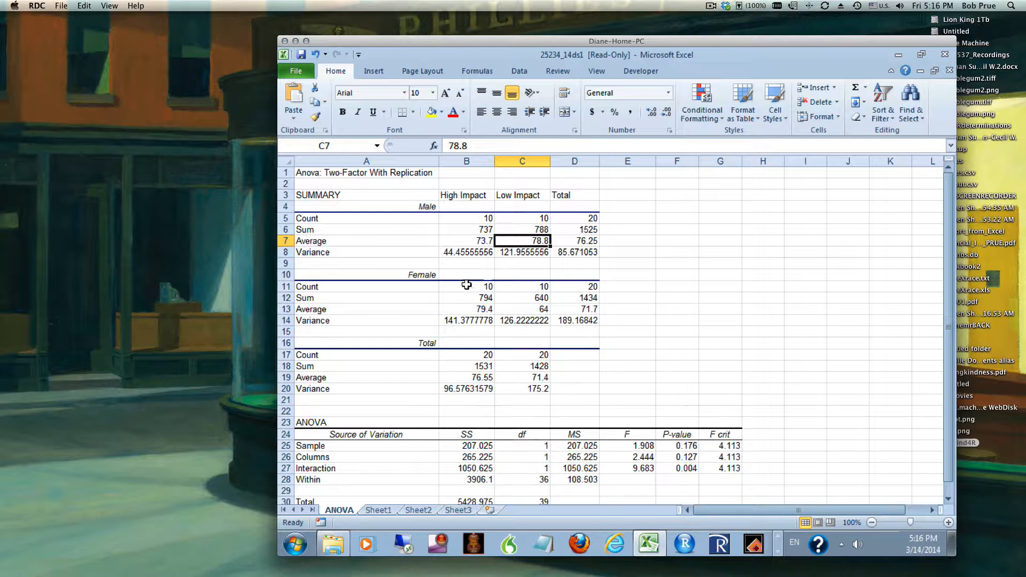
click(470, 309)
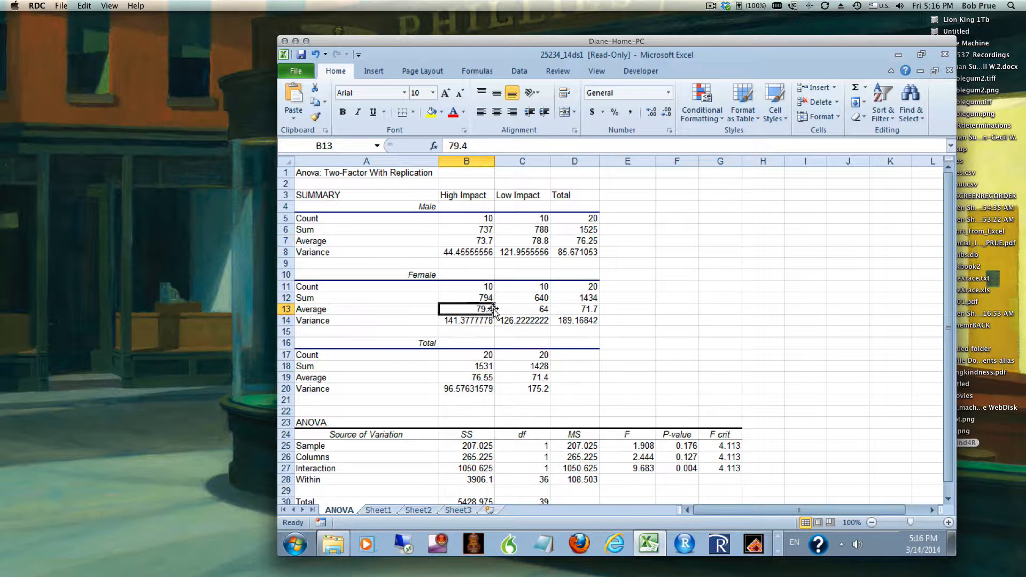
click(483, 286)
click(535, 287)
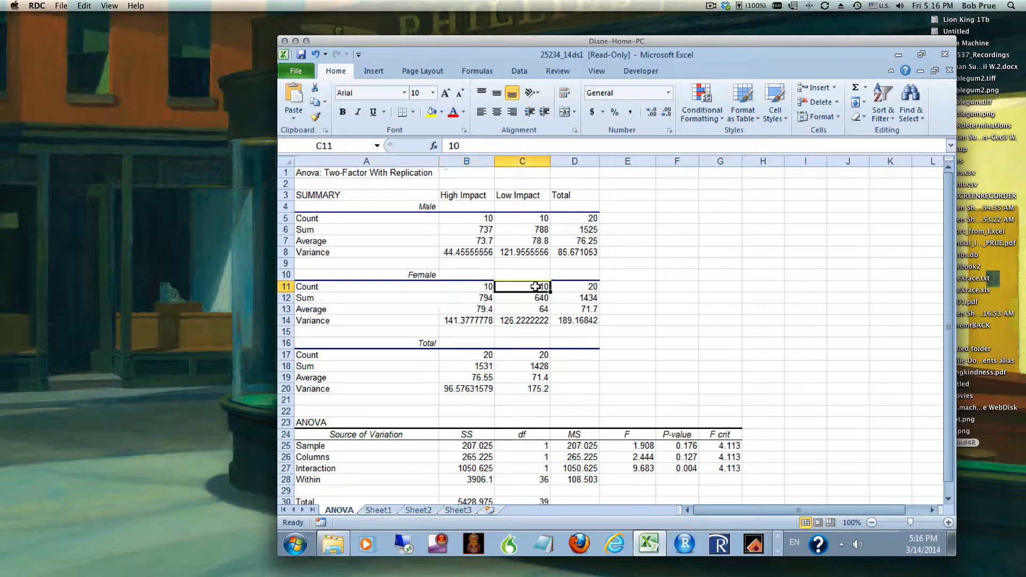
click(484, 320)
click(481, 309)
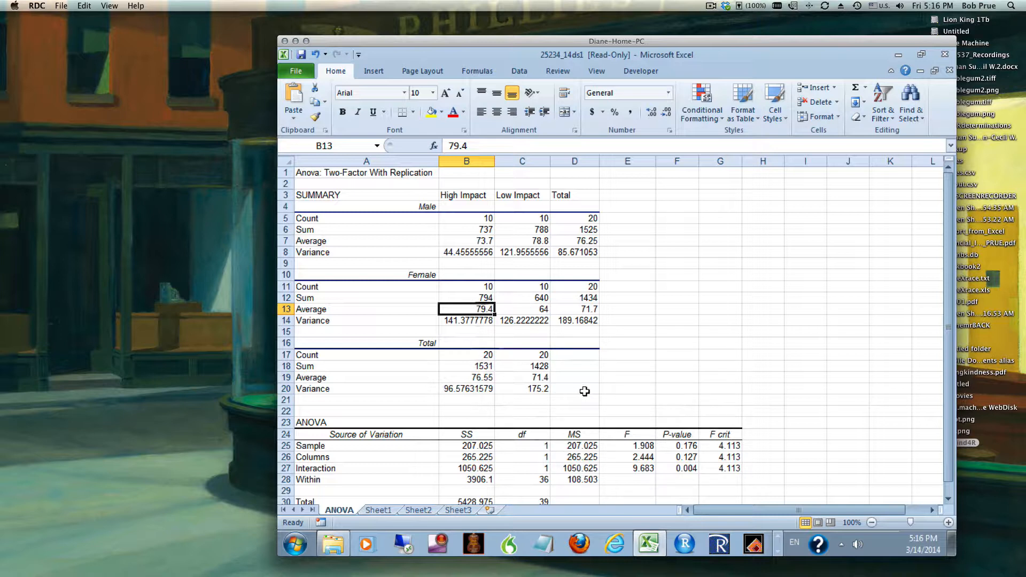
Examine the Interaction row's F value and the F crit values in the ANOVA table.
drag(948, 368, 940, 410)
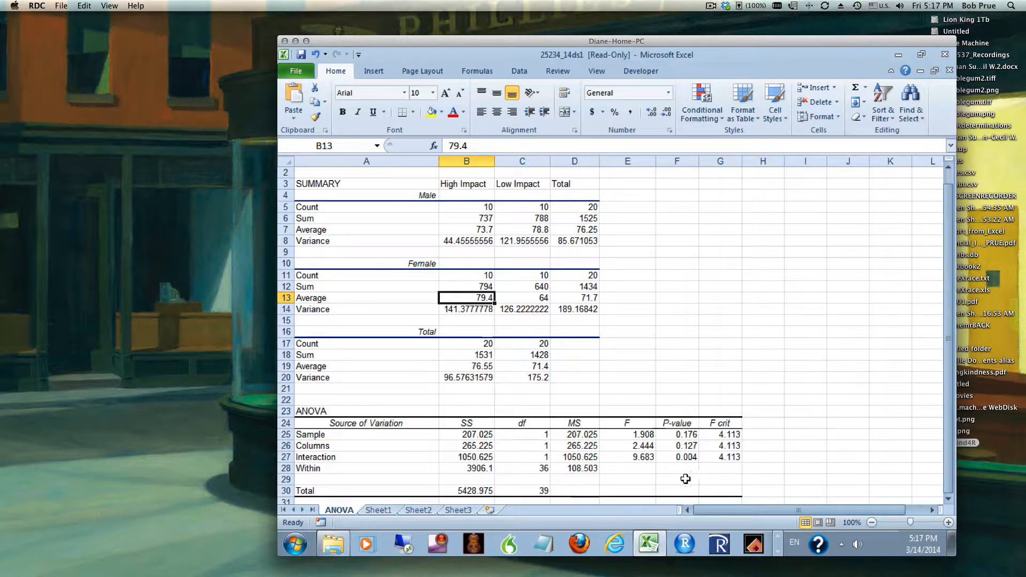
click(630, 455)
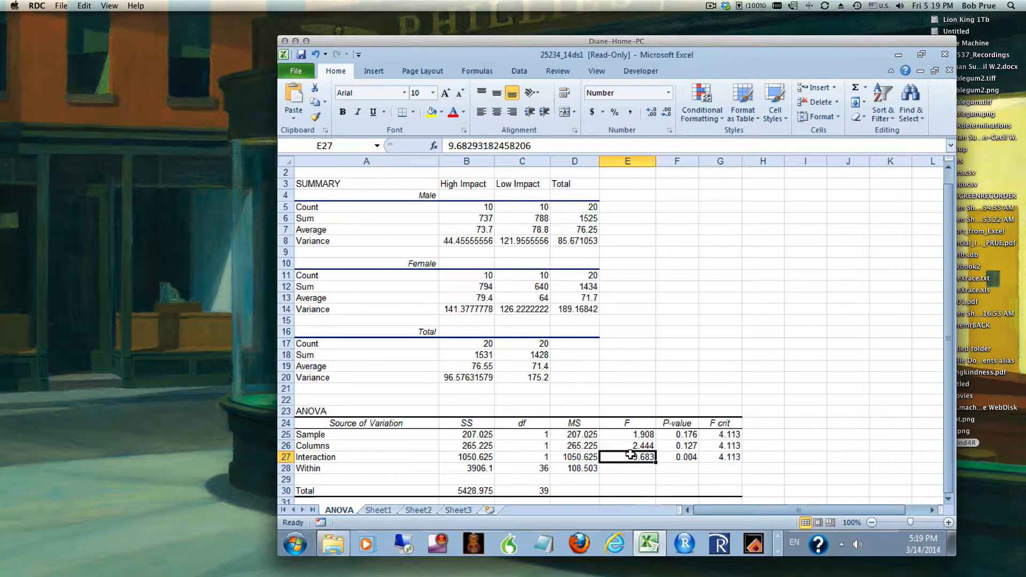
scroll(631, 455, down, 10)
scroll(634, 460, up, 10)
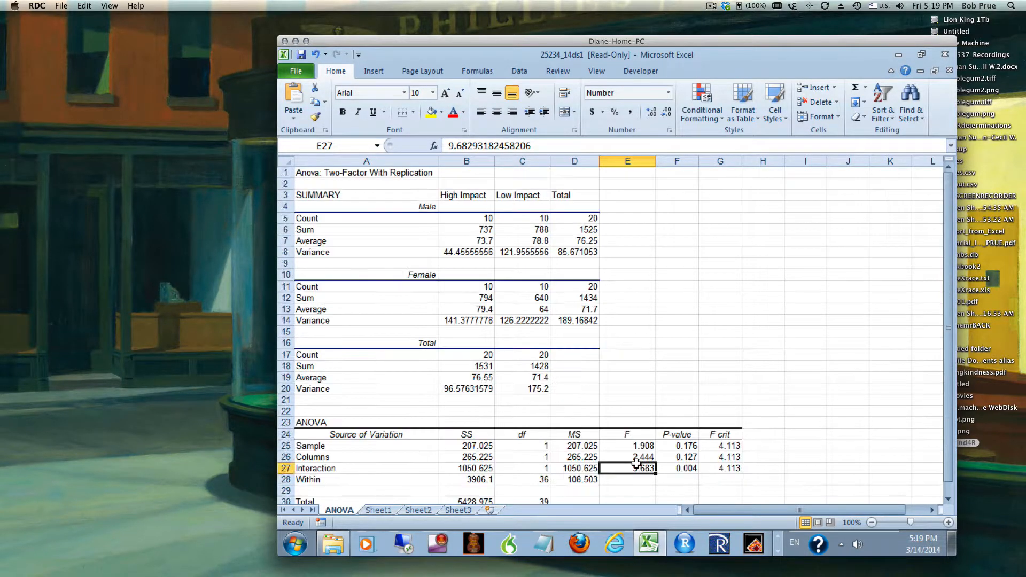
scroll(635, 464, down, 15)
scroll(635, 464, up, 15)
click(770, 479)
click(732, 467)
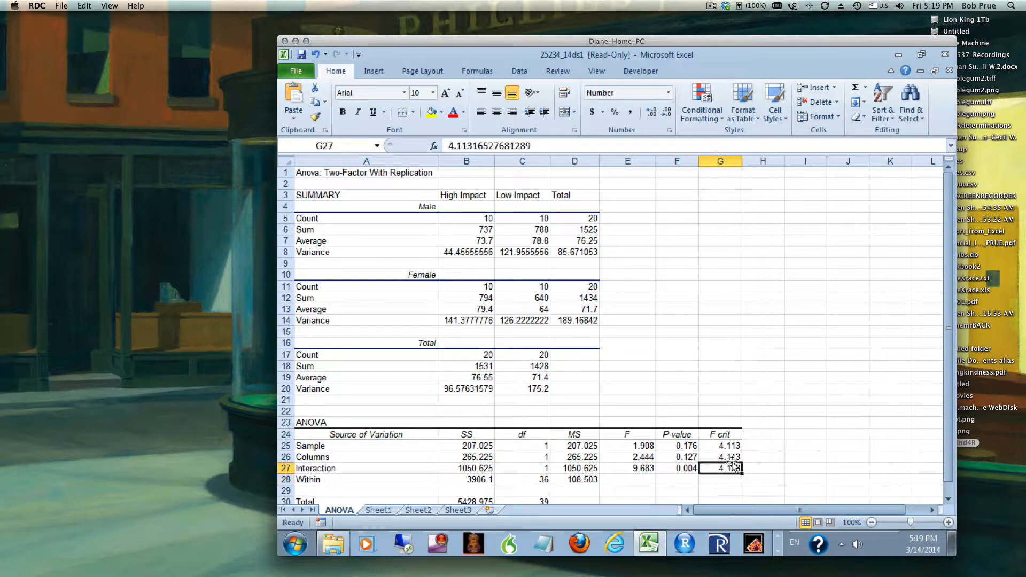
click(727, 446)
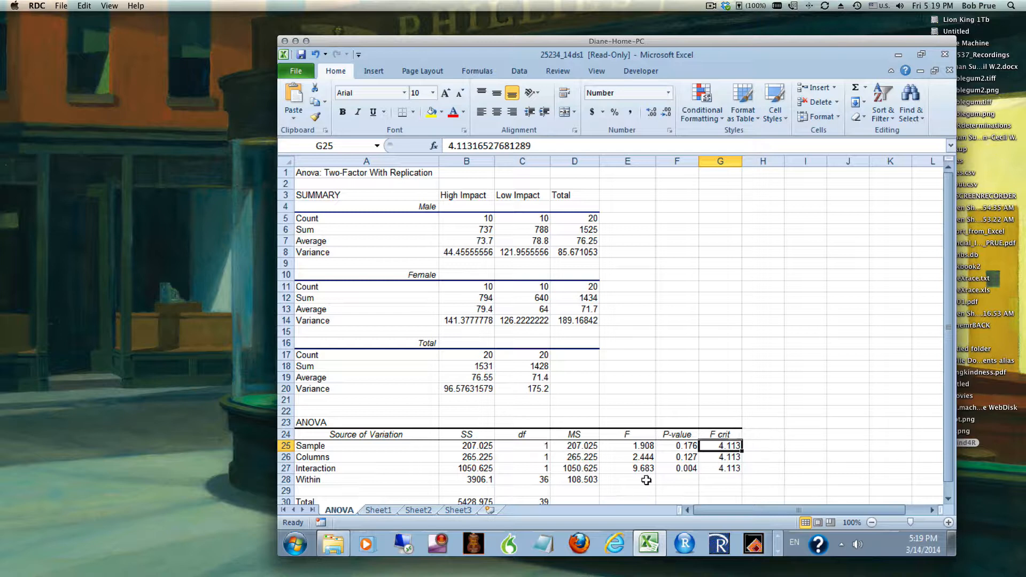
Relate the Sample source of variation to the Male and Female row groups on Sheet1, and return to the ANOVA sheet.
click(332, 450)
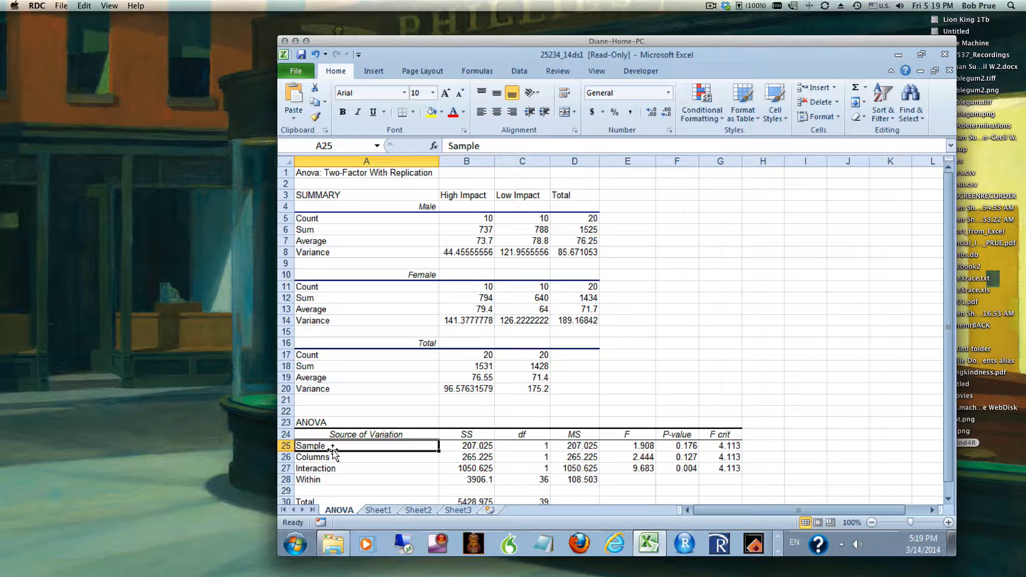
click(380, 510)
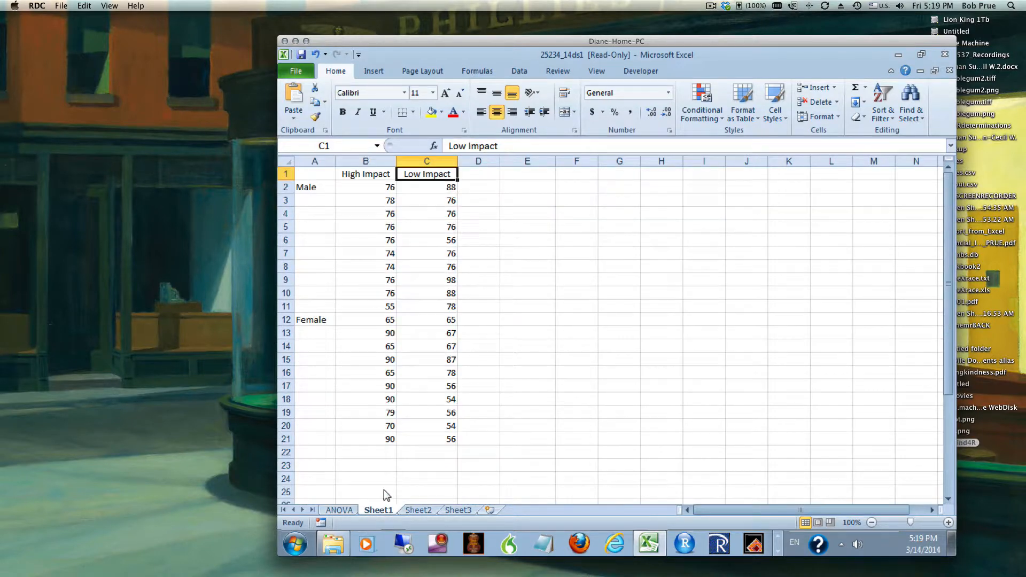
click(305, 187)
click(312, 321)
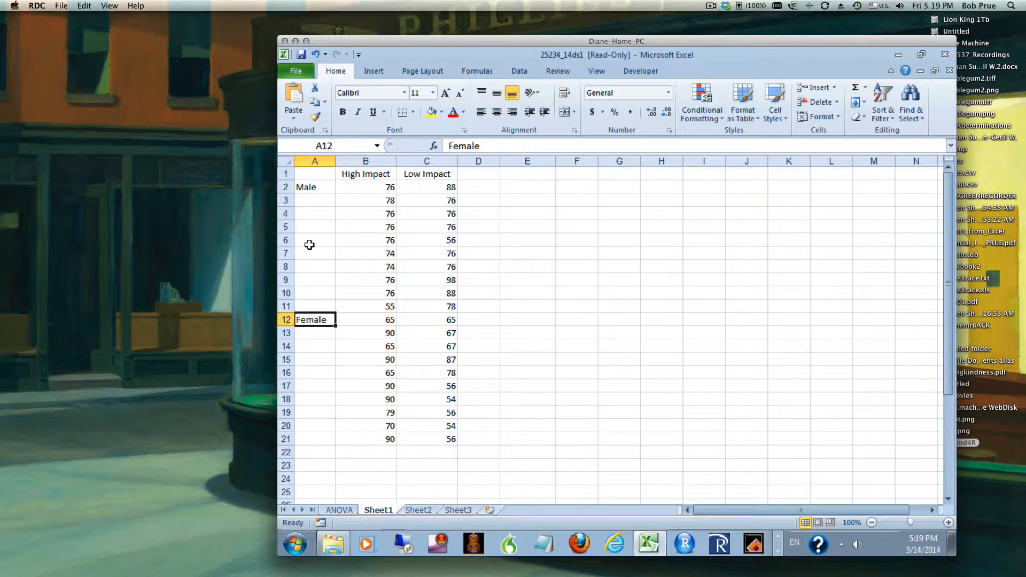
click(315, 191)
click(314, 319)
click(315, 192)
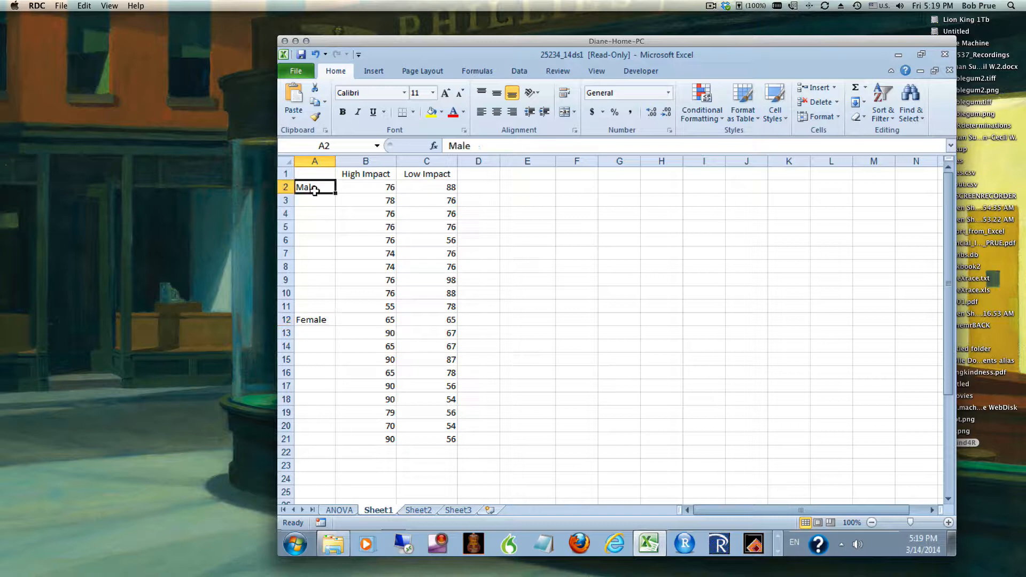
click(315, 320)
click(306, 187)
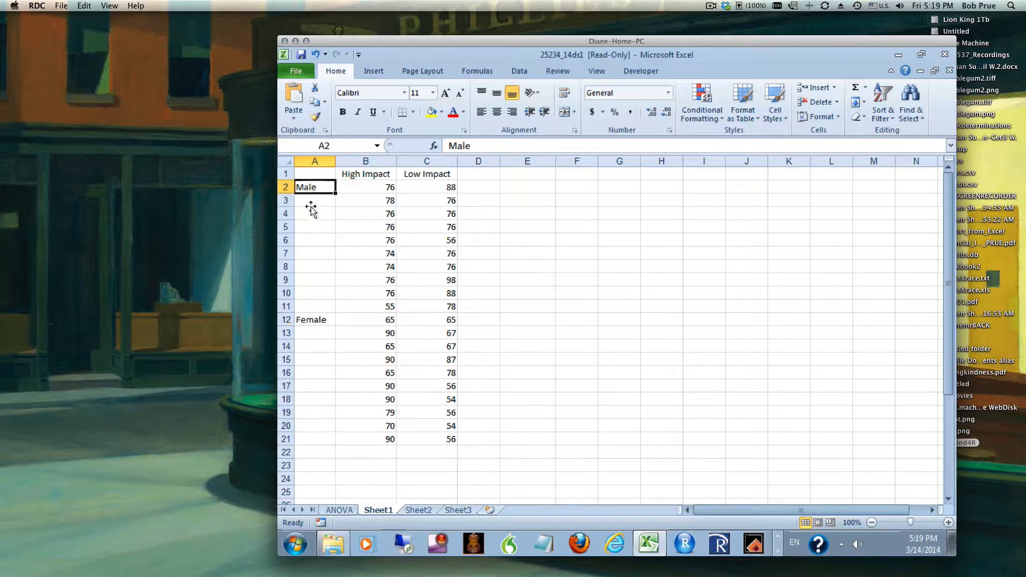
click(318, 323)
click(316, 187)
click(339, 510)
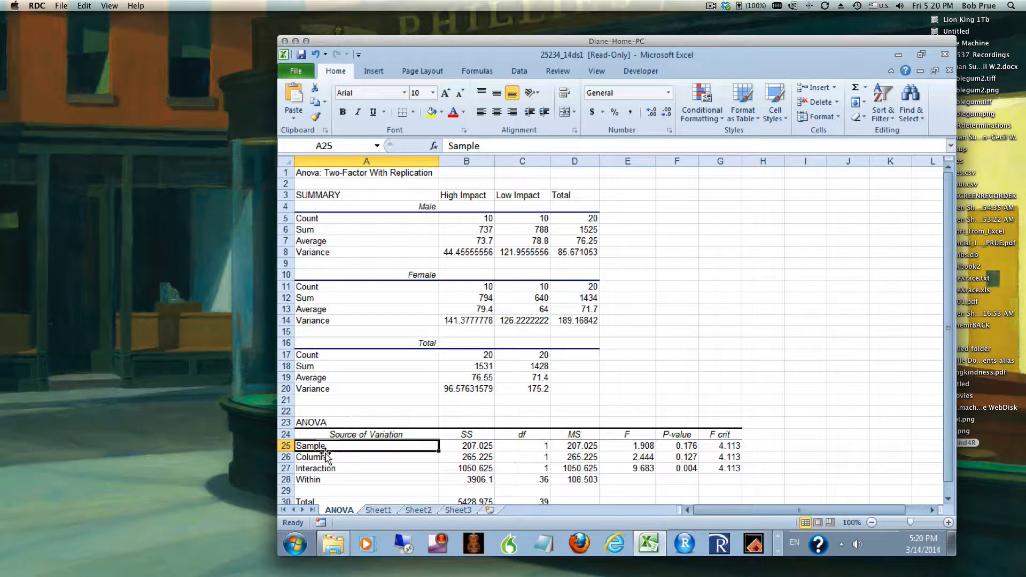
Relate the Columns source of variation to the High Impact and Low Impact columns on Sheet1, and return to the ANOVA sheet.
click(327, 458)
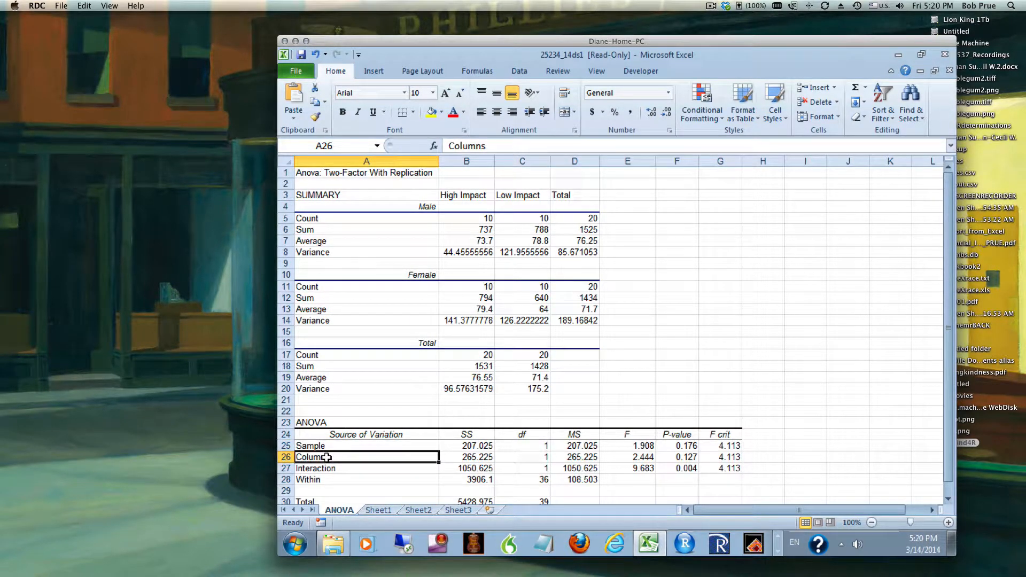
click(378, 509)
drag(378, 161, 412, 161)
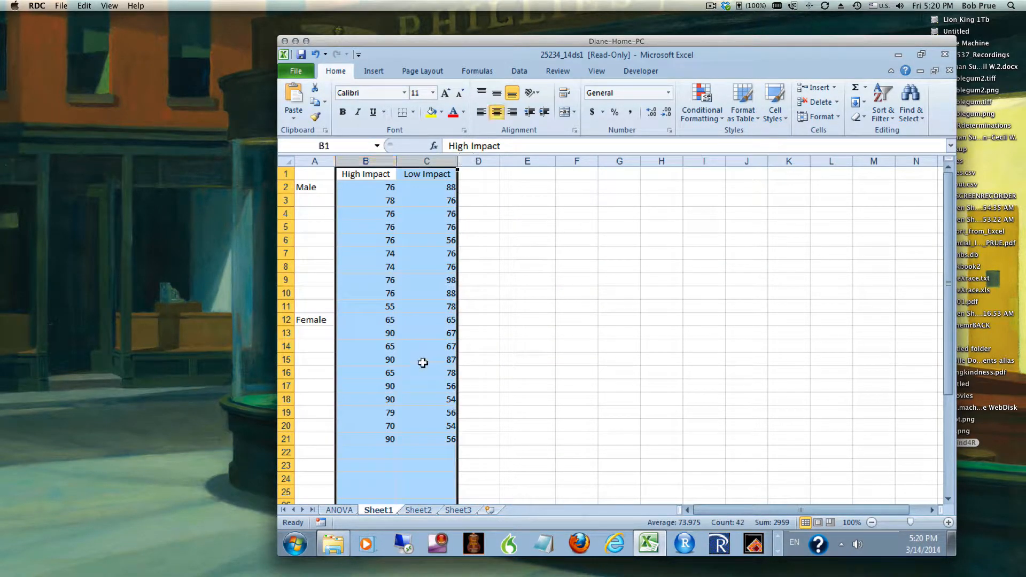
click(340, 510)
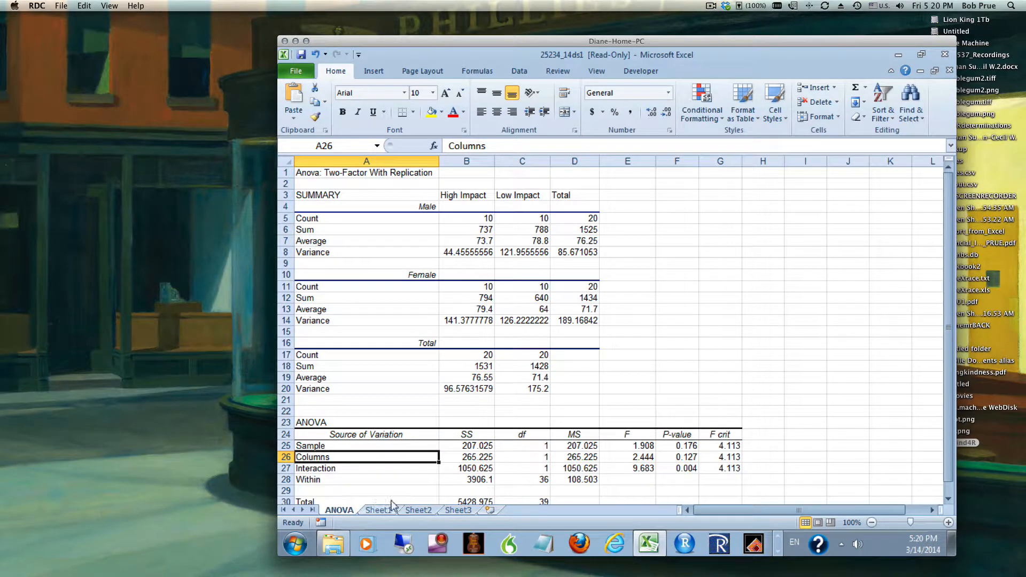
Locate the Interaction source, and compare the Sample row's F value with its F crit.
click(424, 471)
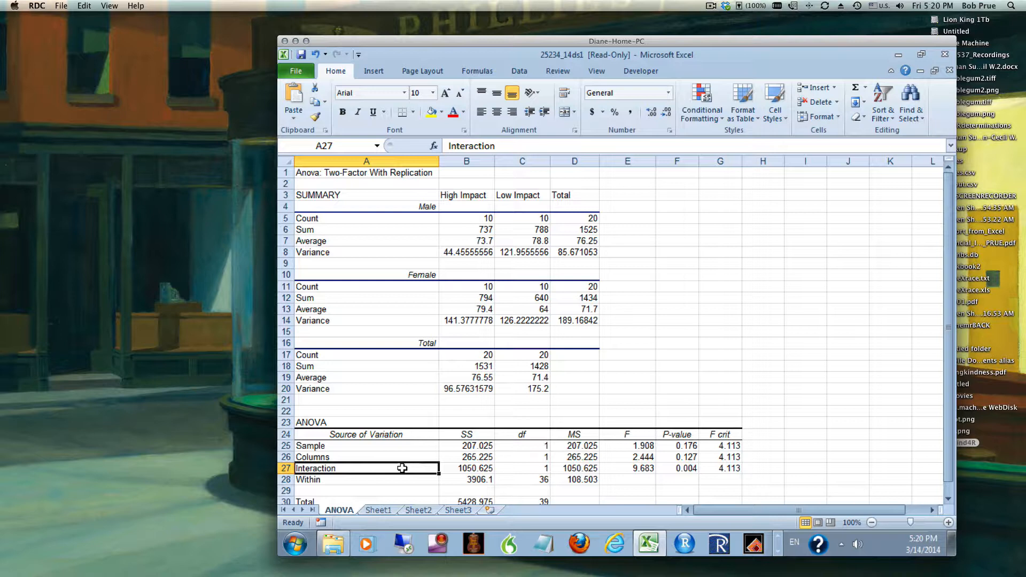
click(397, 446)
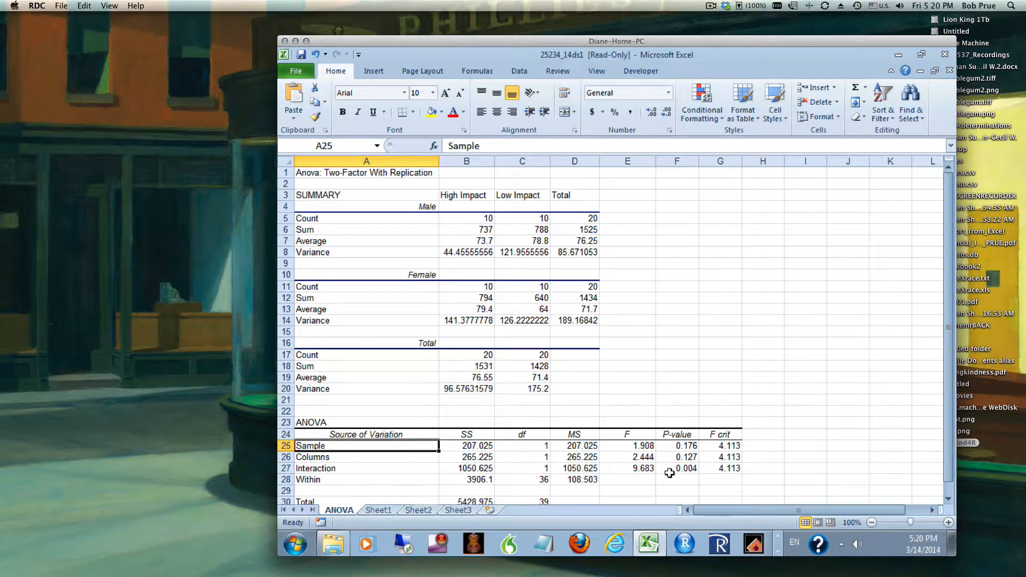
click(645, 445)
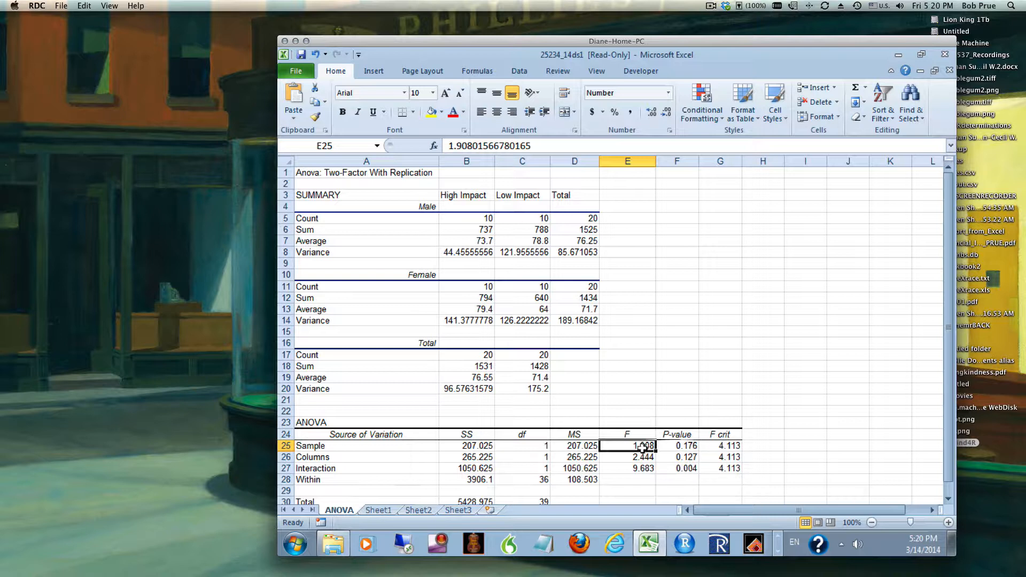
click(720, 449)
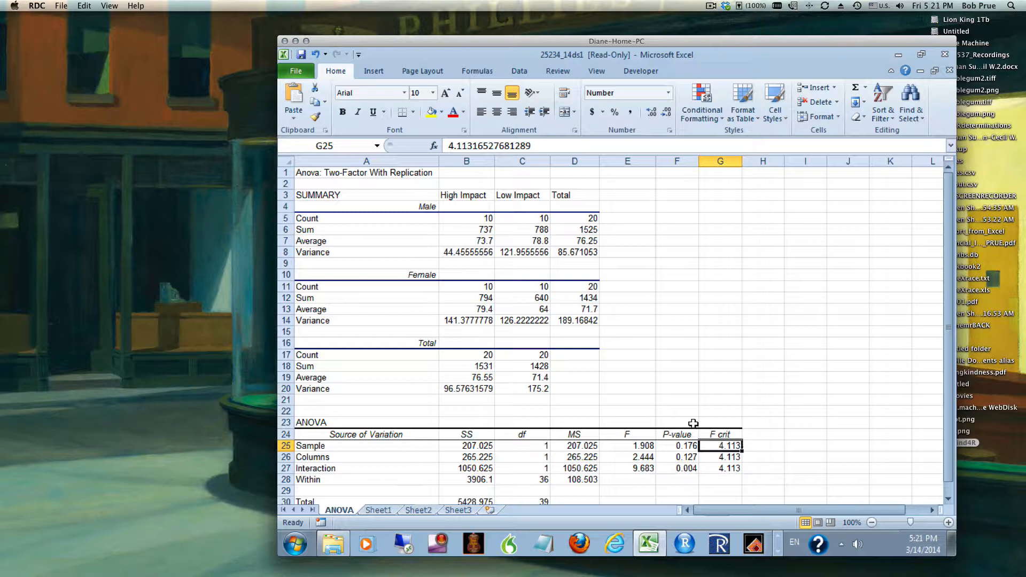
Compare the Columns row's F value with its F crit in the ANOVA table.
click(635, 457)
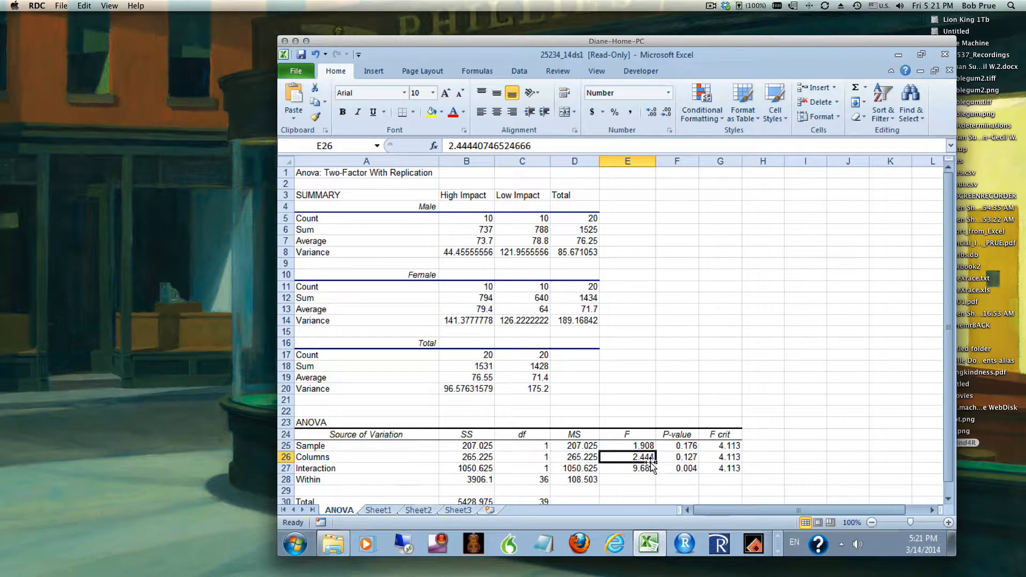
scroll(663, 462, down, 5)
scroll(719, 433, up, 4)
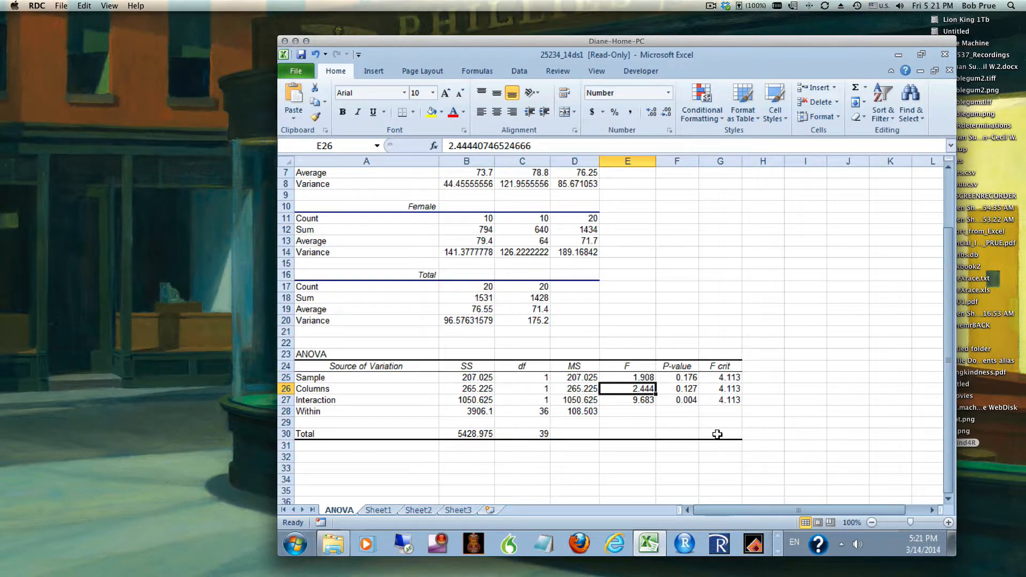
scroll(717, 434, up, 1)
click(727, 457)
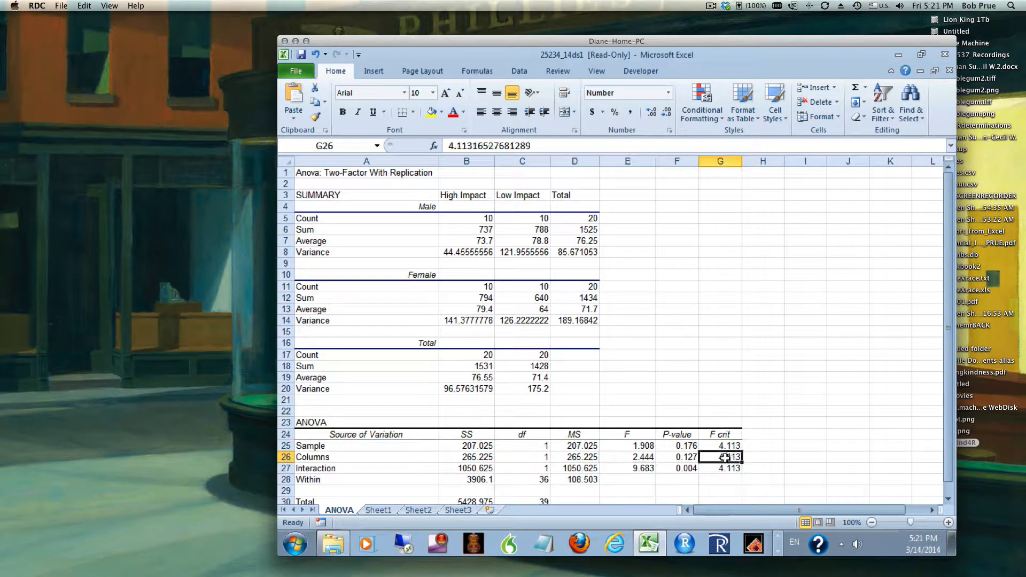
click(641, 457)
scroll(642, 459, down, 1)
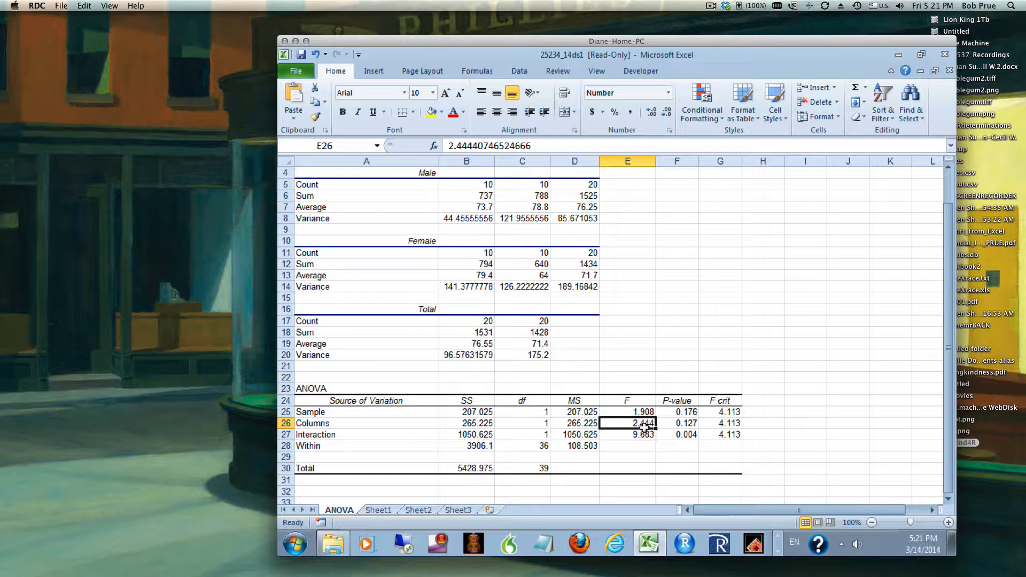
click(719, 429)
Compare the Interaction row's F value with its F crit and check its P-value.
click(646, 435)
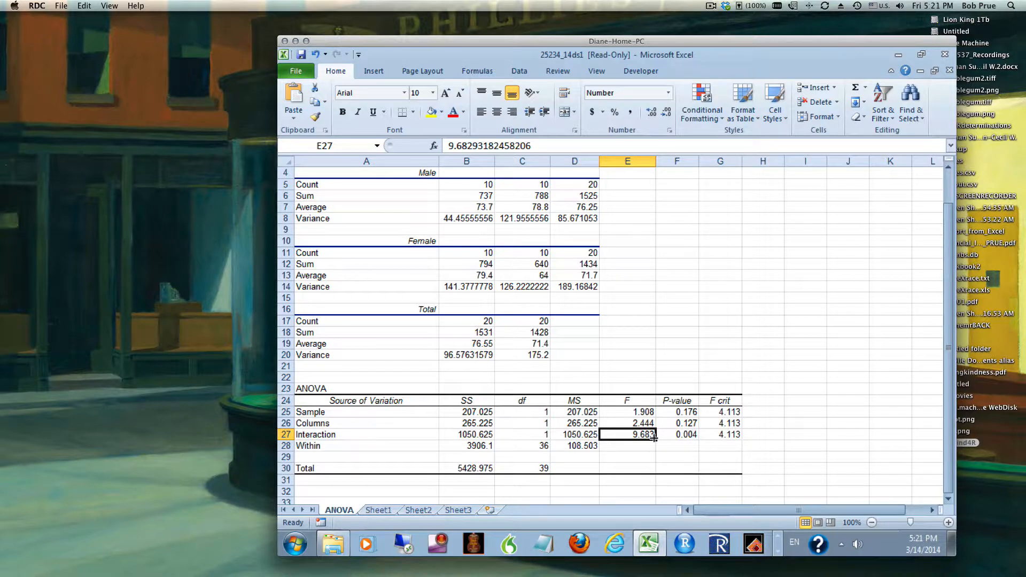
click(726, 434)
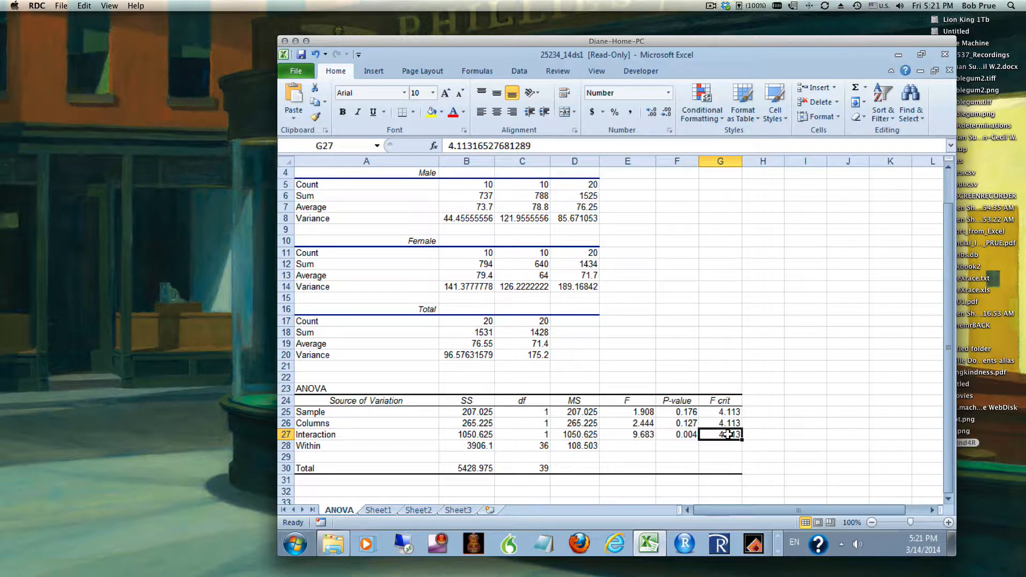
click(681, 435)
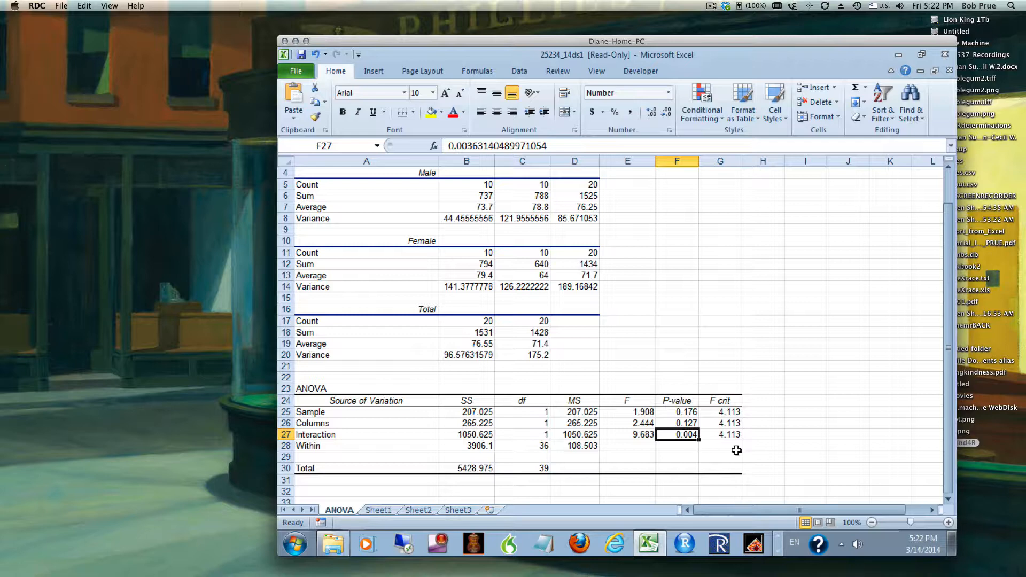
View the source data on Sheet1, and switch to R Commander to review its earlier model output.
click(378, 510)
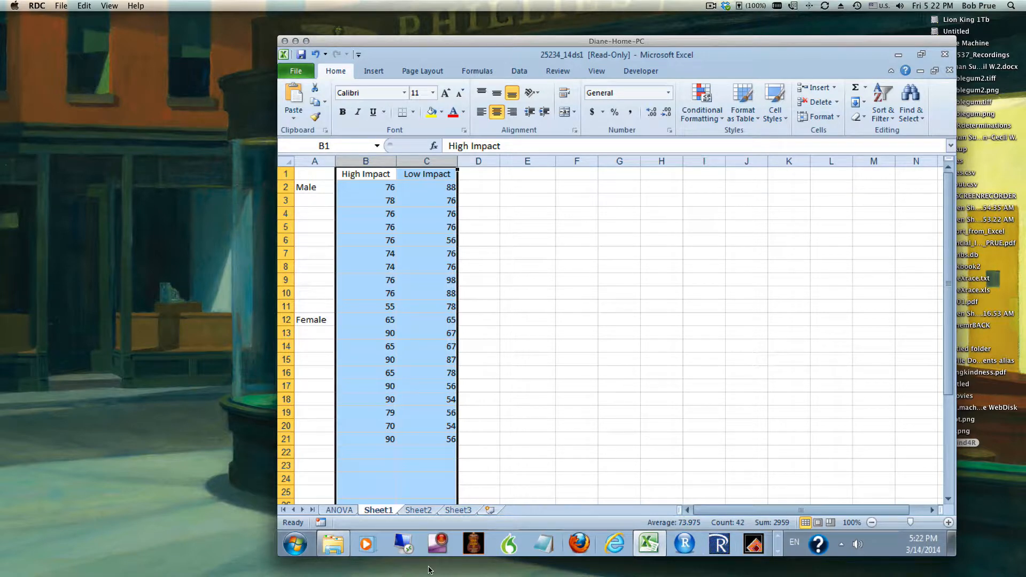
mouse_move(566, 574)
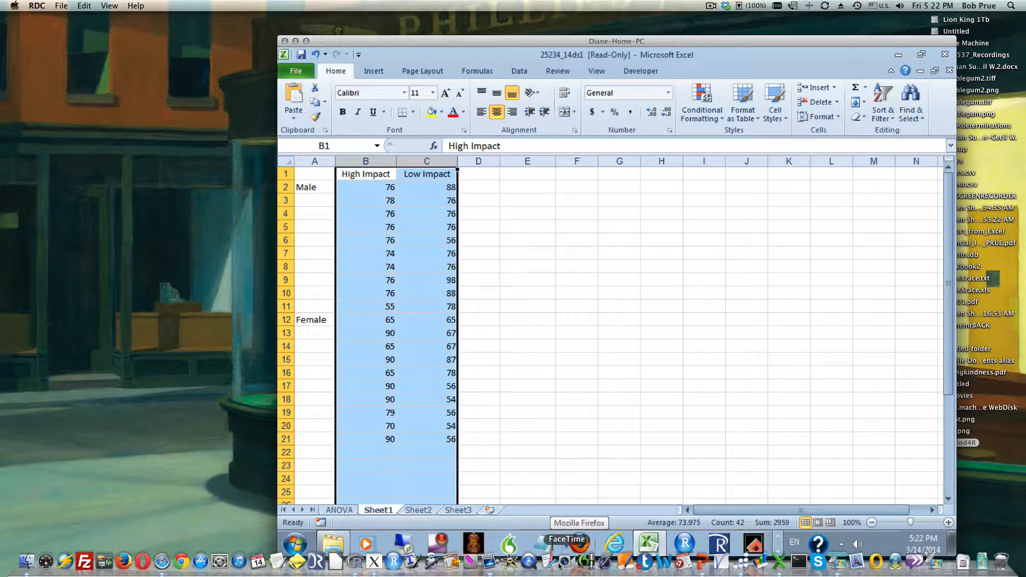
click(374, 564)
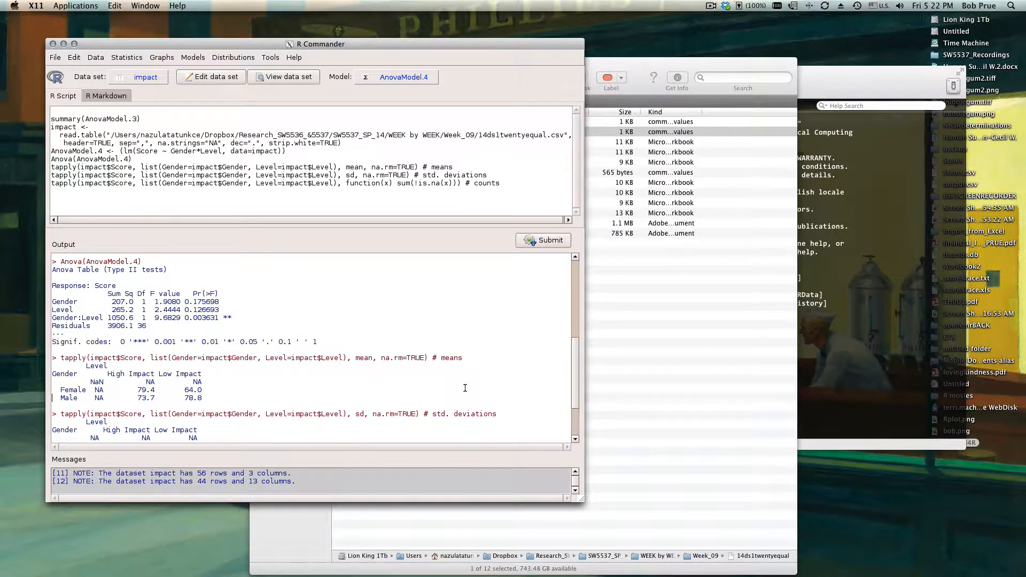
scroll(420, 389, up, 8)
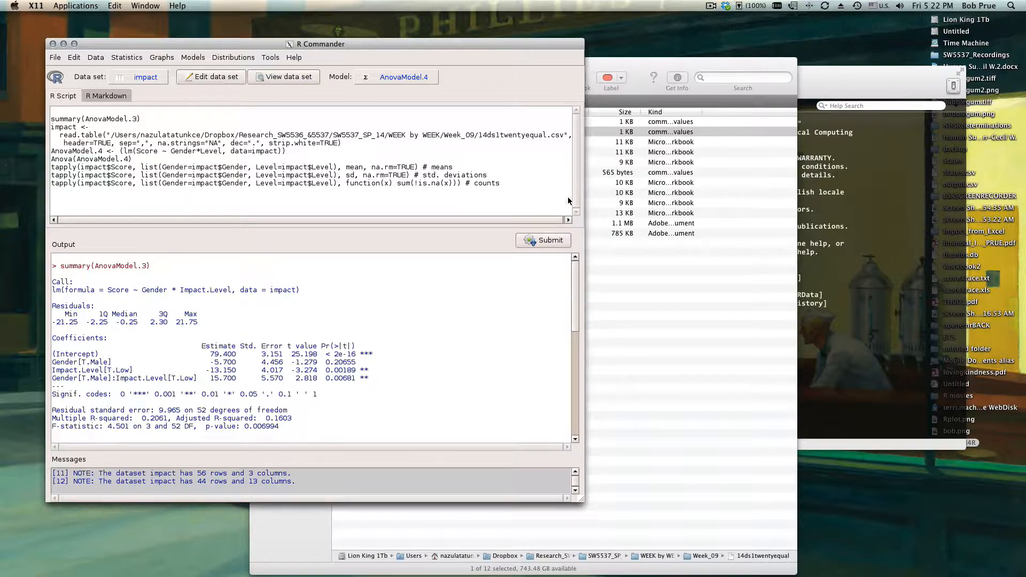
Rename the data frame assigned by read.table in the script as secondimpact, and clear the old model results from the output.
drag(76, 127, 32, 130)
text(secondimpact)
drag(285, 437, 127, 567)
key(BackSpace)
key(BackSpace)
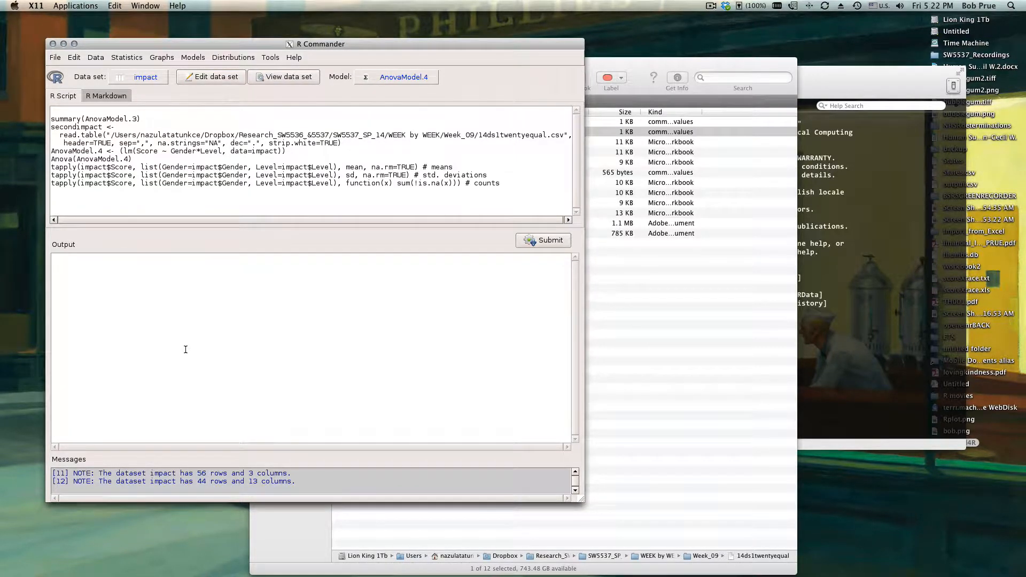
Delete the AnovaModel.4, Anova and tapply lines from the script, and add several blank lines in their place.
drag(538, 187, 31, 153)
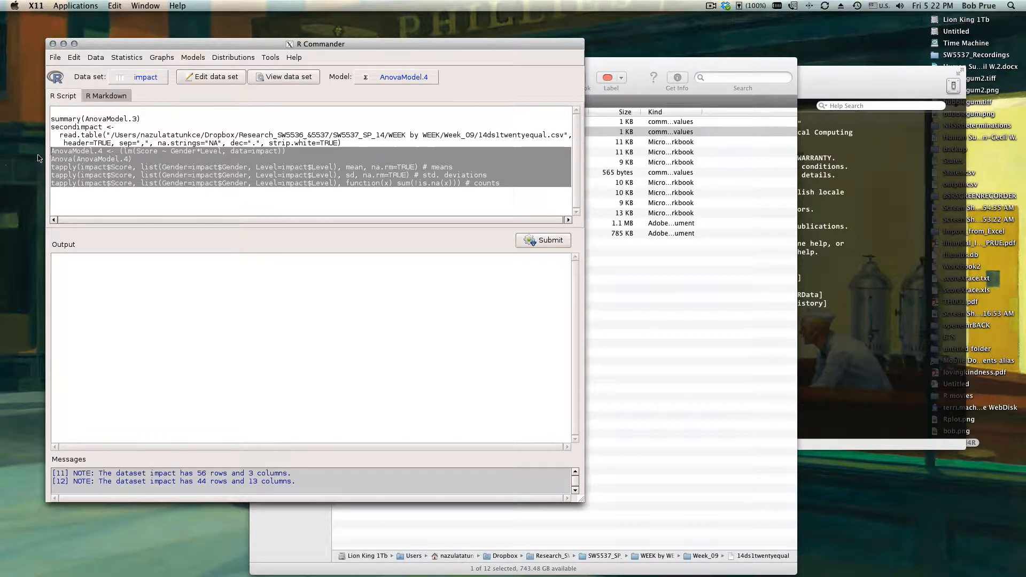
key(BackSpace)
key(Return)
key(Return)
key(Return)
key(Return)
key(Return)
key(Return)
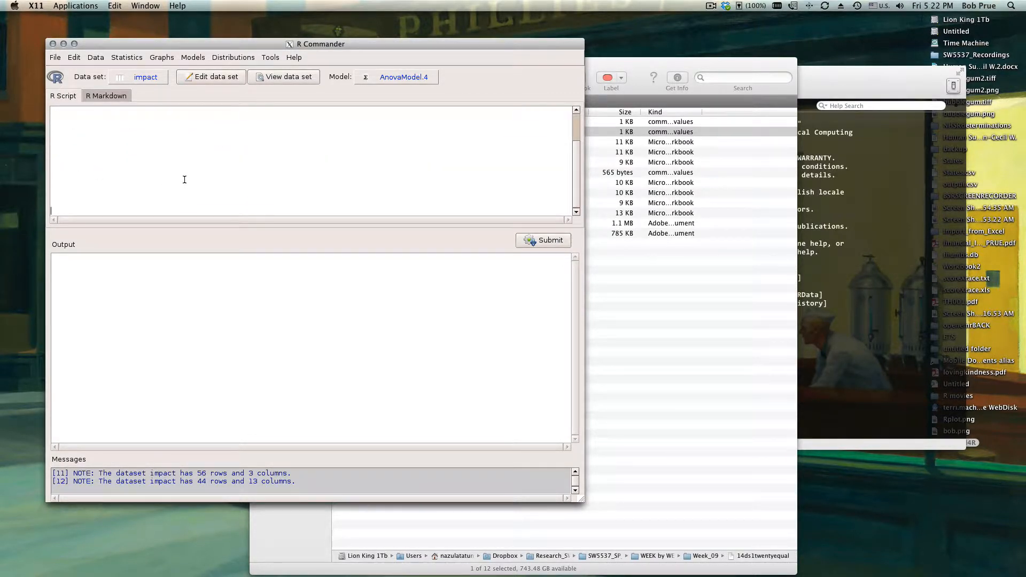
Display the active impact data set, and move its window over R Commander.
click(90, 58)
mouse_move(127, 57)
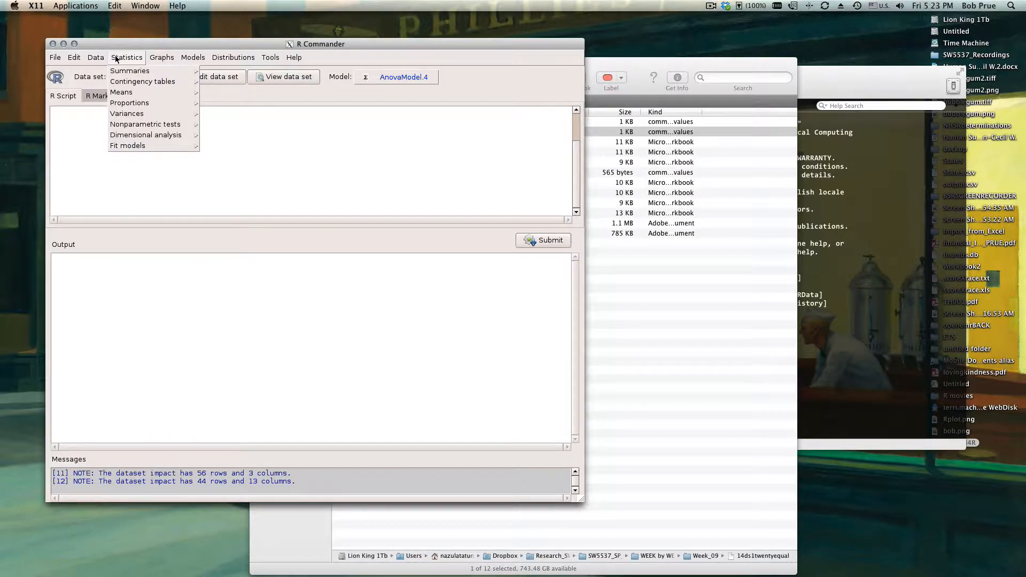
click(353, 110)
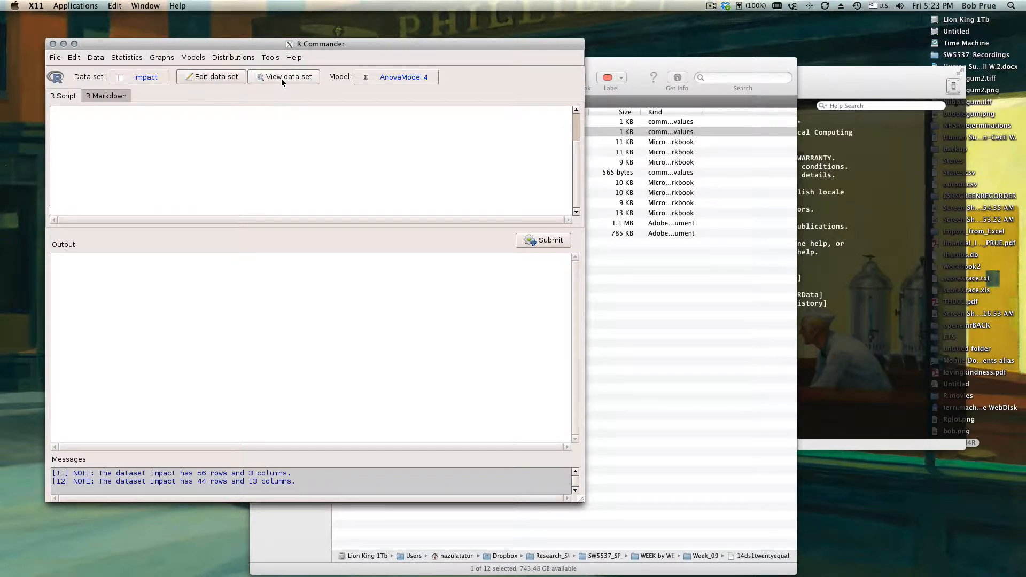
click(281, 80)
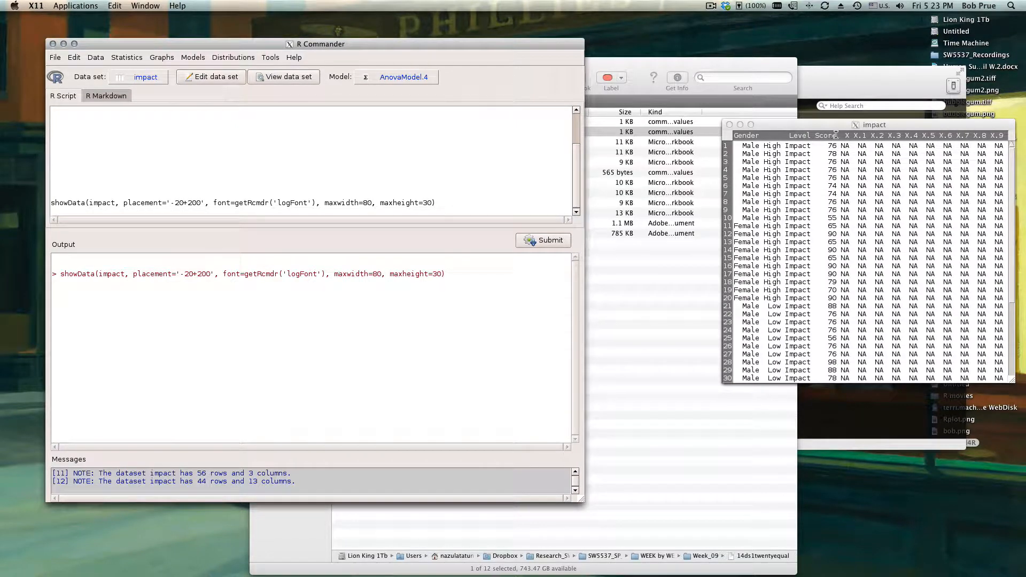
drag(837, 126, 529, 121)
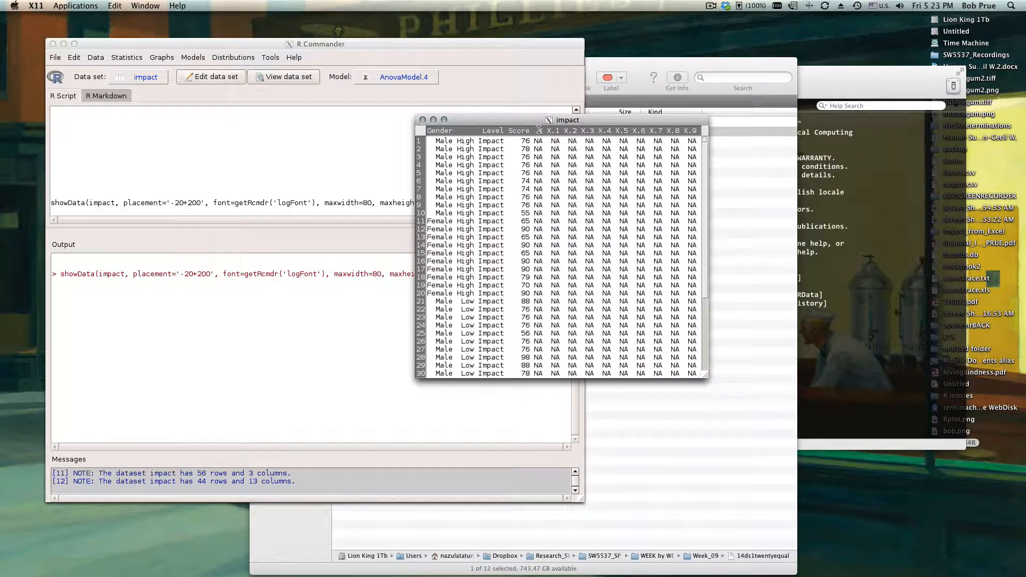
Examine the extra X to X.9 columns in the impact data set.
click(607, 131)
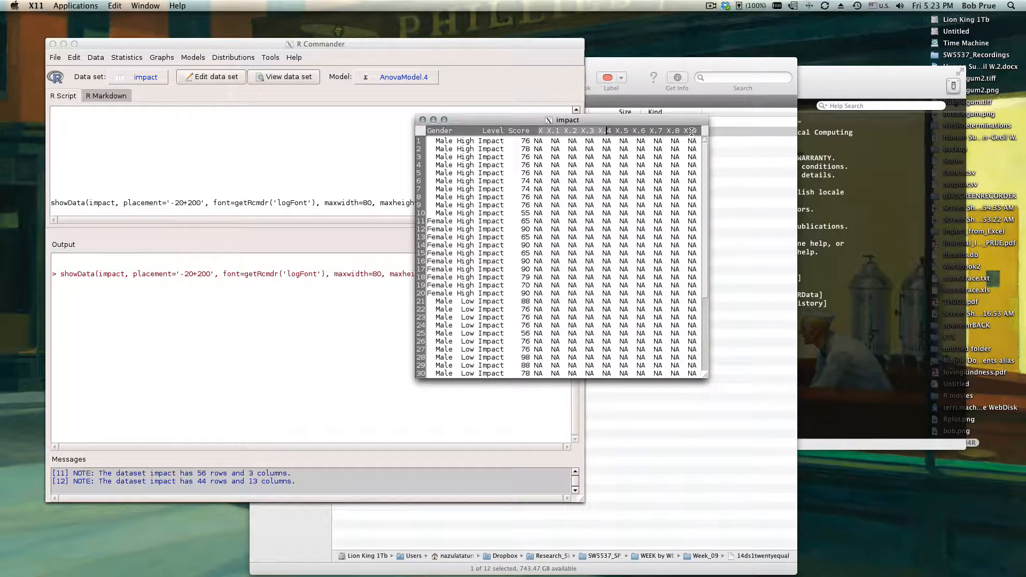
drag(696, 131, 536, 132)
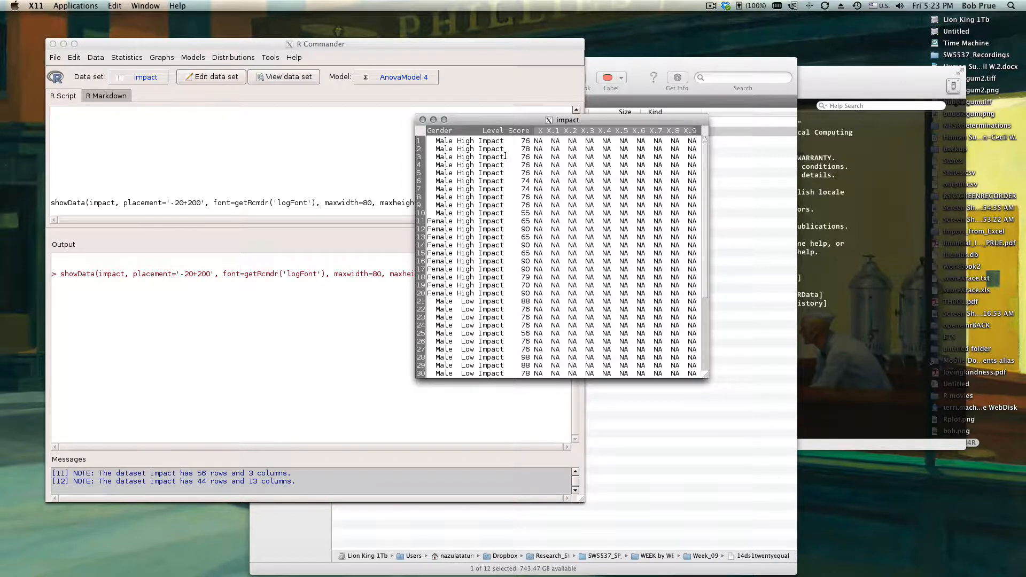
scroll(505, 155, down, 5)
scroll(505, 156, up, 5)
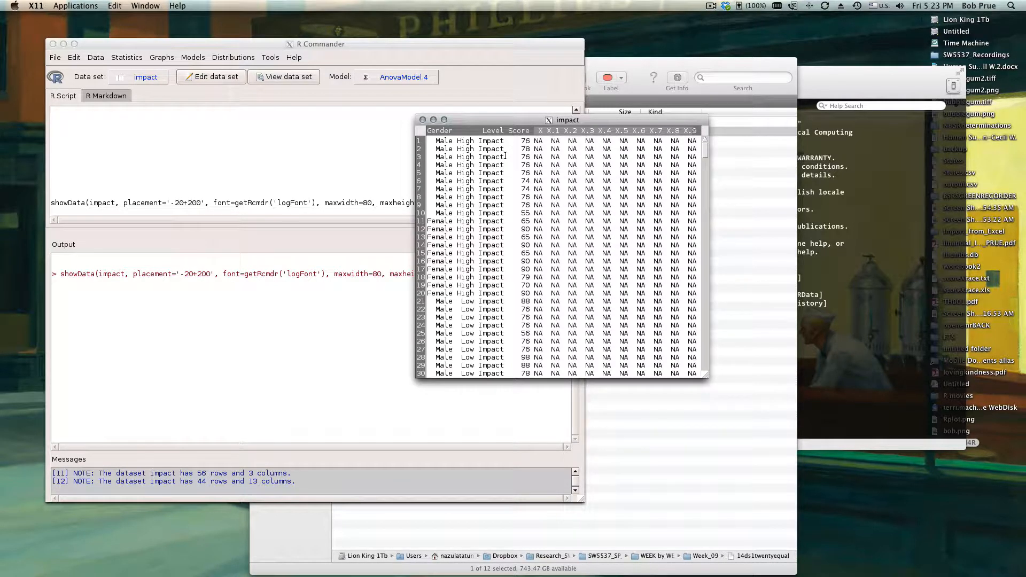
Examine how the Gender and Level columns code the groups throughout the impact data set.
double_click(442, 130)
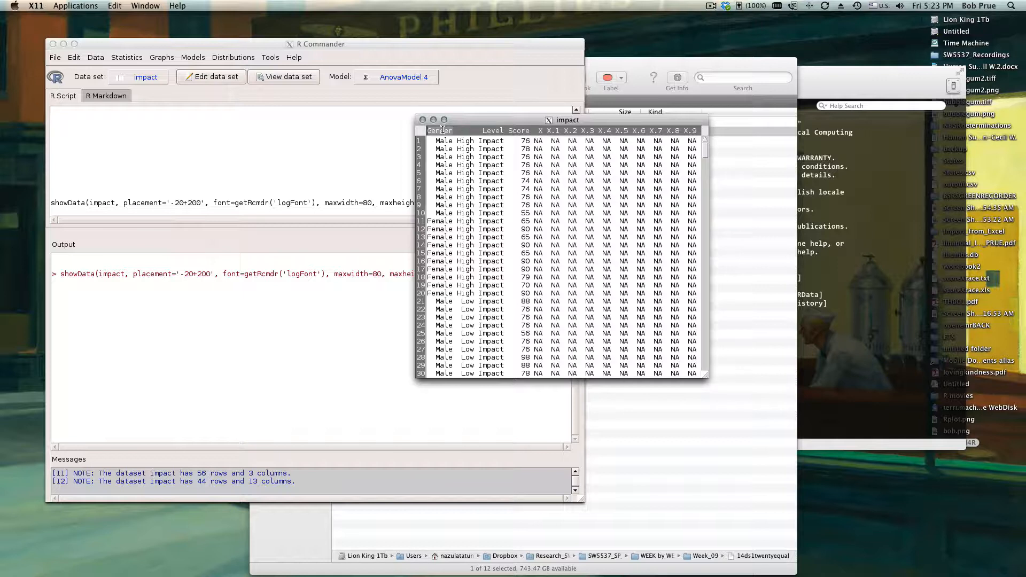
scroll(496, 201, down, 5)
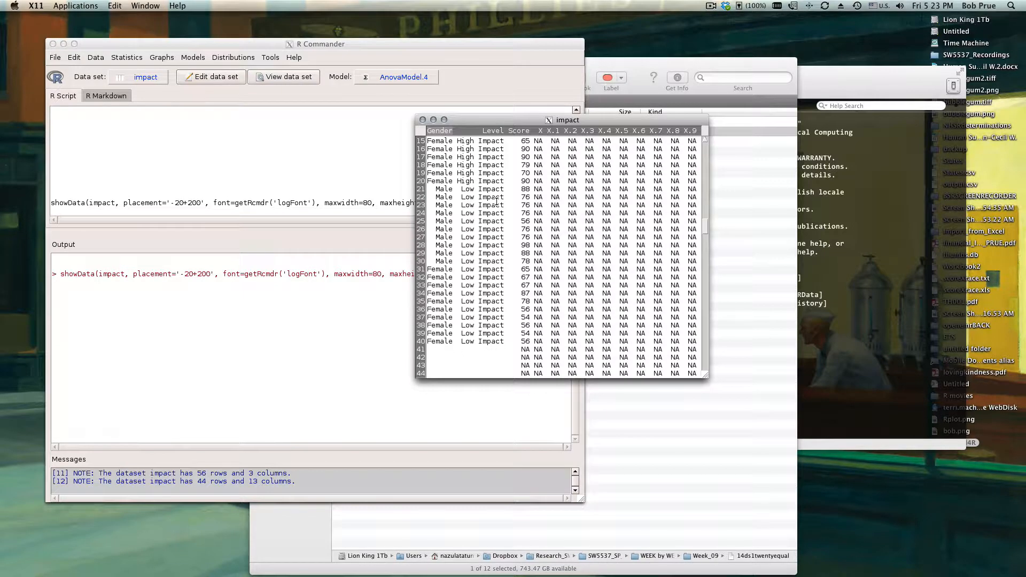
scroll(496, 201, up, 5)
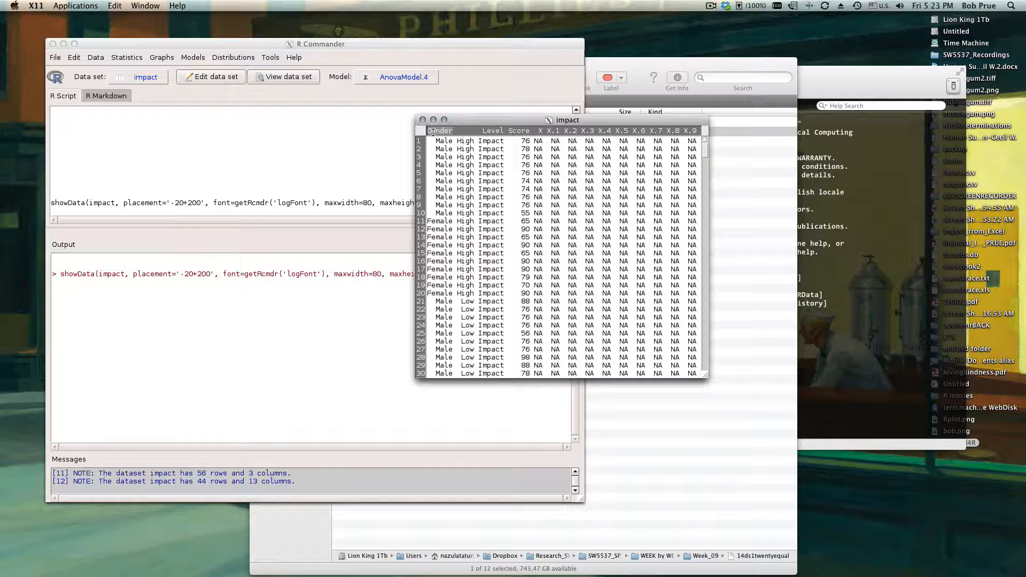
click(497, 131)
double_click(497, 131)
Switch to Excel to review the Gender, Level and Score layout of 14ds1twentyequal.csv, and minimize the workbook.
mouse_move(244, 575)
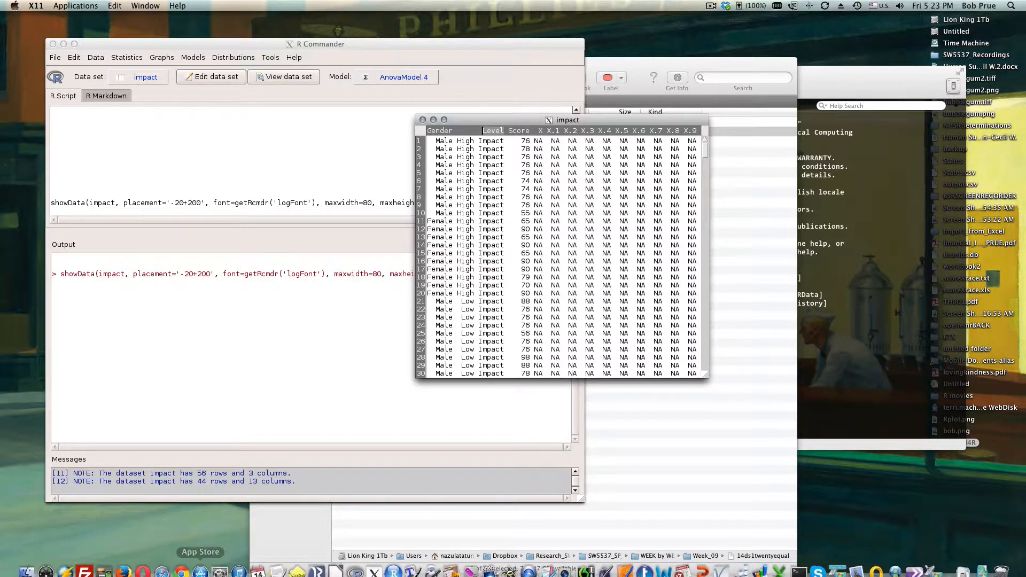
mouse_move(469, 575)
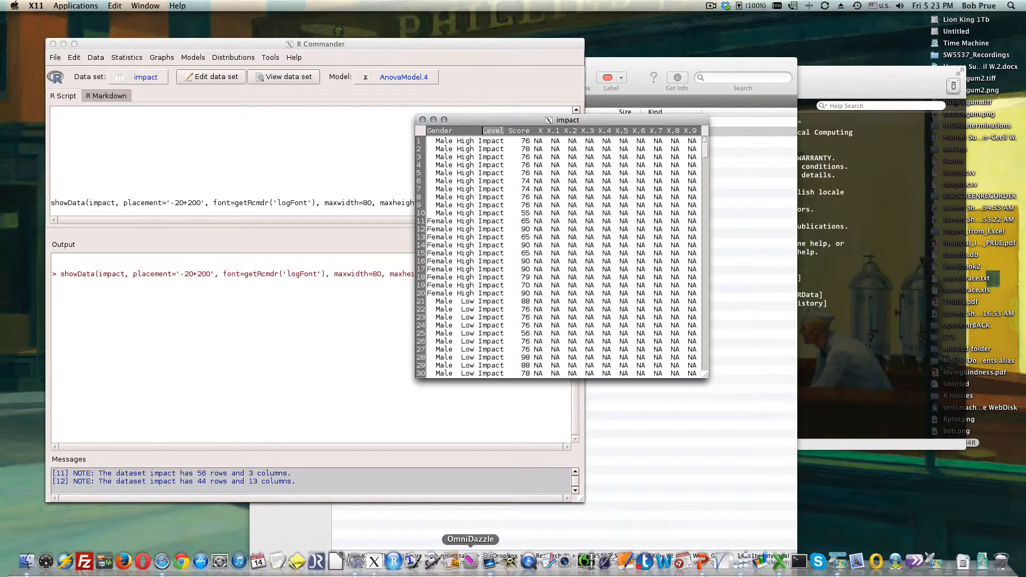
click(781, 561)
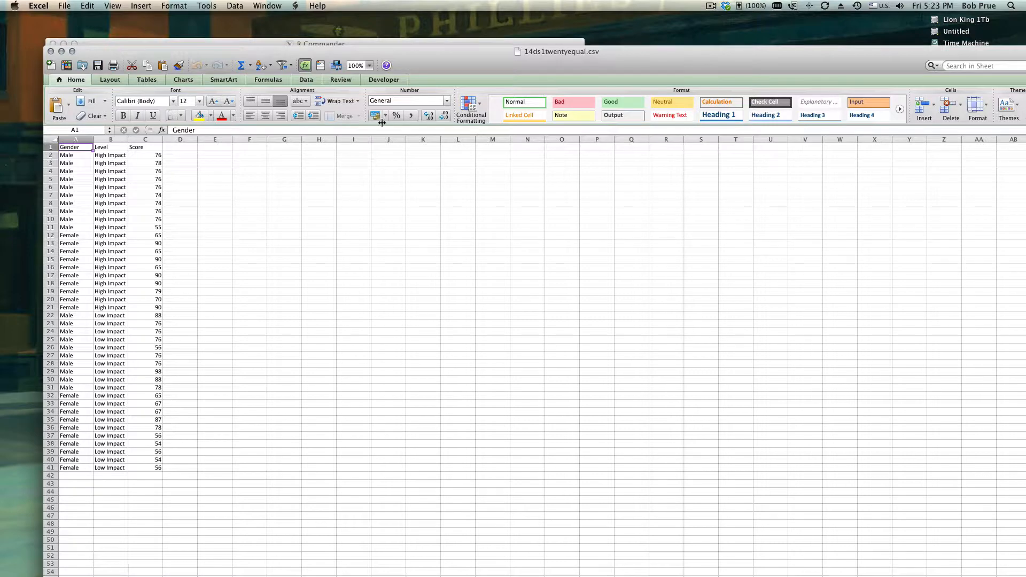
drag(429, 64, 427, 34)
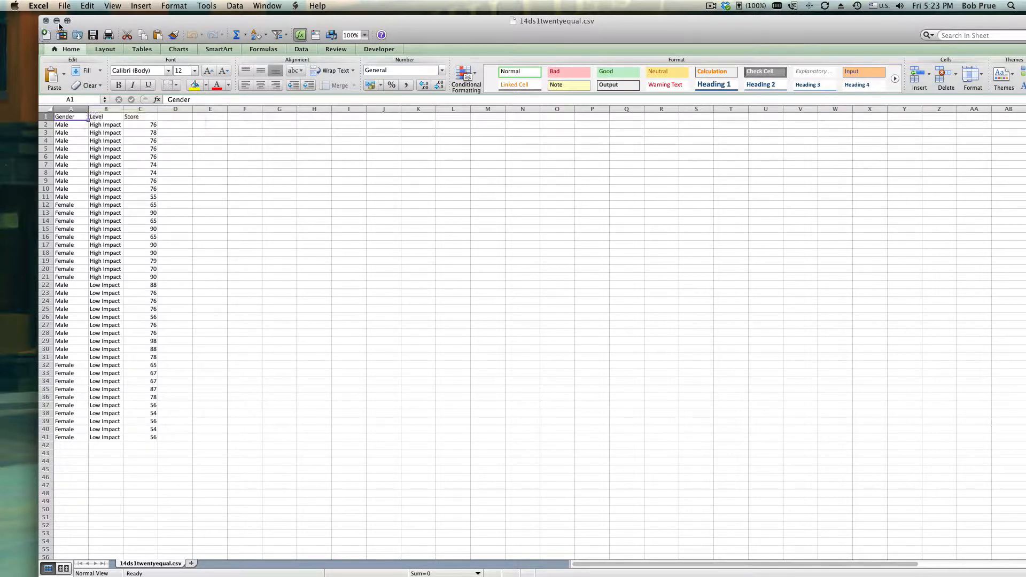
scroll(59, 25, down, 5)
scroll(80, 214, up, 5)
click(57, 21)
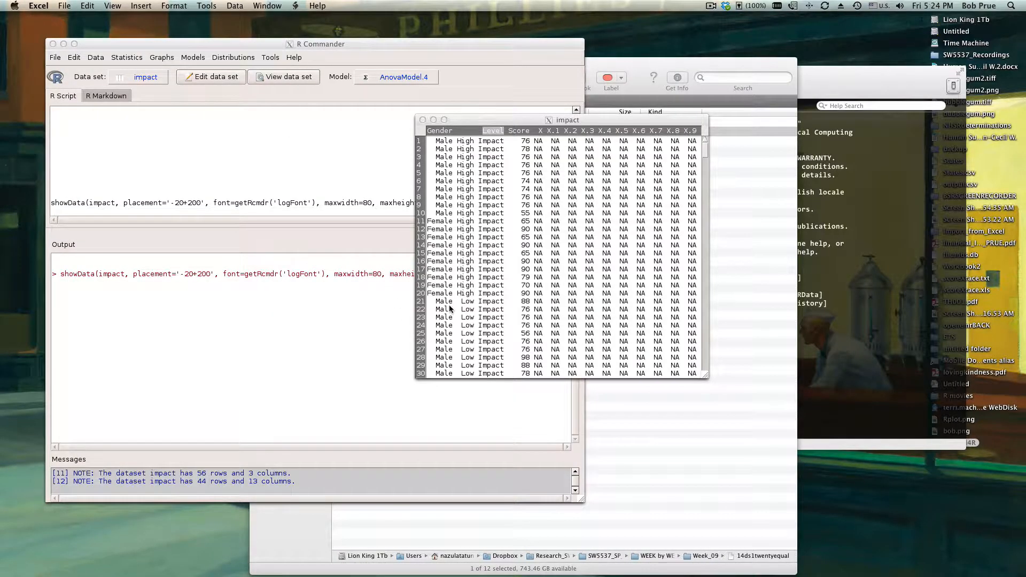
Review the male and female rows for both impact levels in the impact data set.
scroll(532, 310, down, 5)
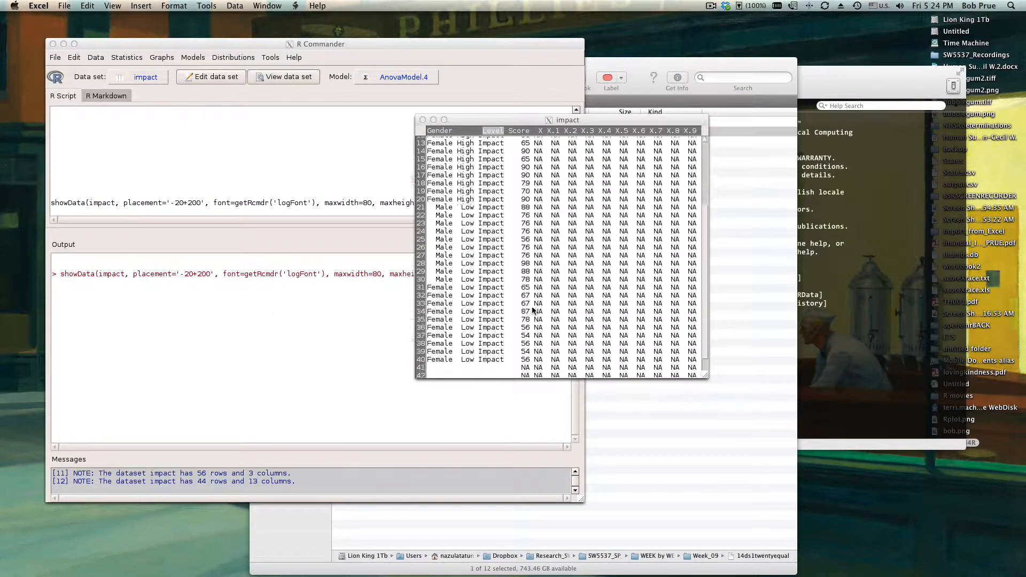
scroll(532, 310, up, 5)
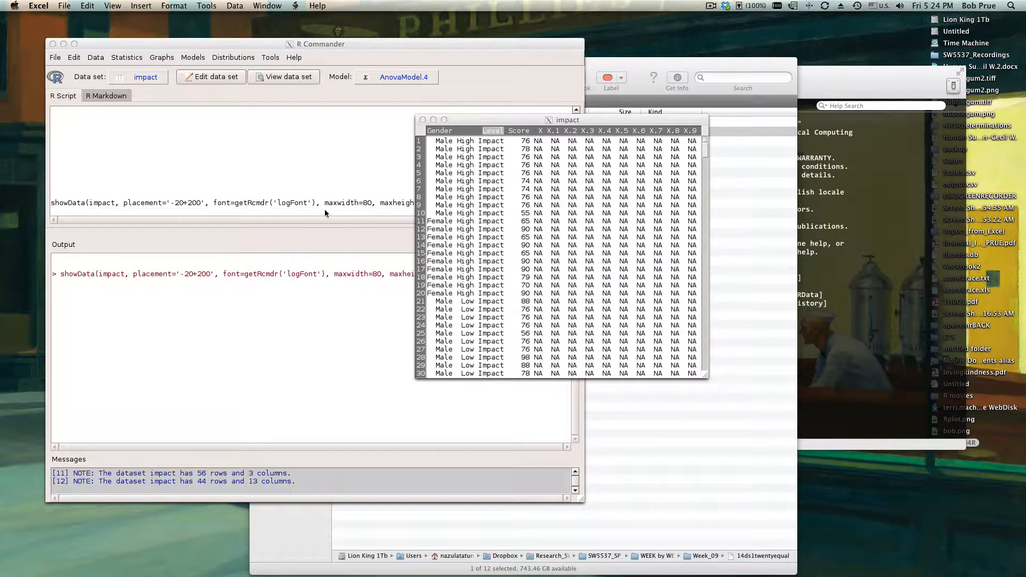
scroll(542, 247, down, 3)
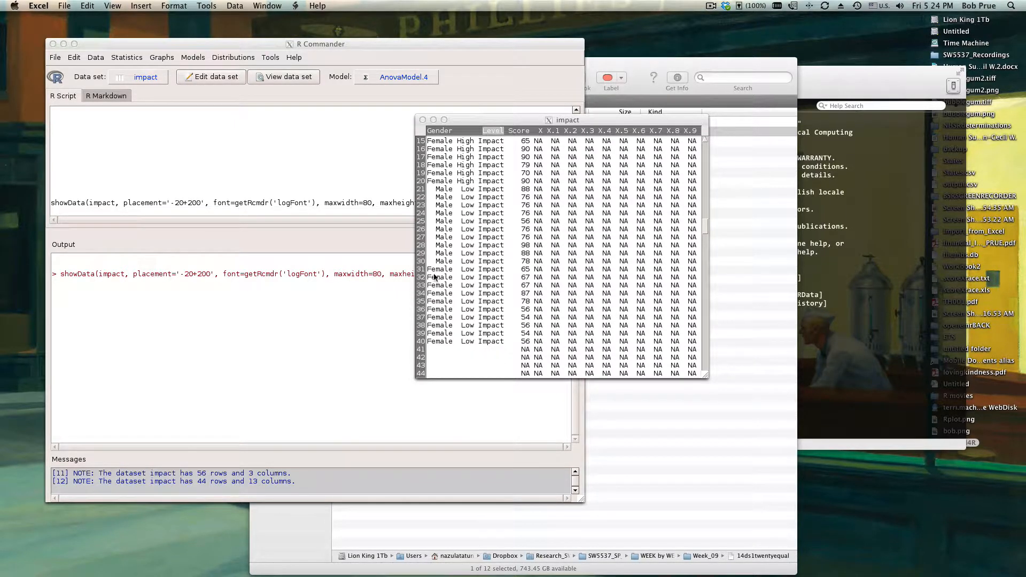
Run a multi-way ANOVA named AnovaModel.5 with Gender and Level as factors and Score as the response variable.
click(369, 321)
click(127, 57)
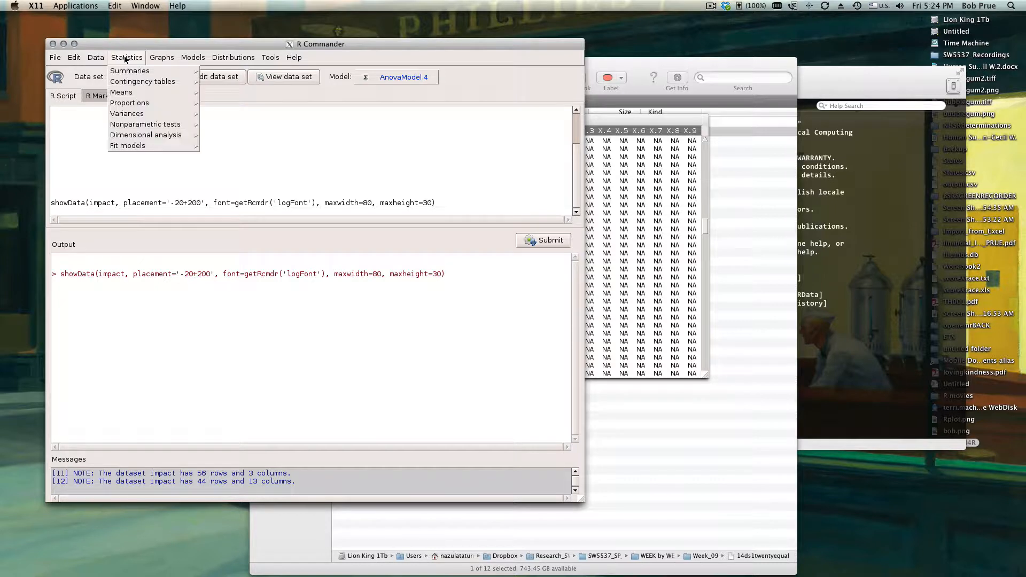
mouse_move(105, 57)
mouse_move(155, 93)
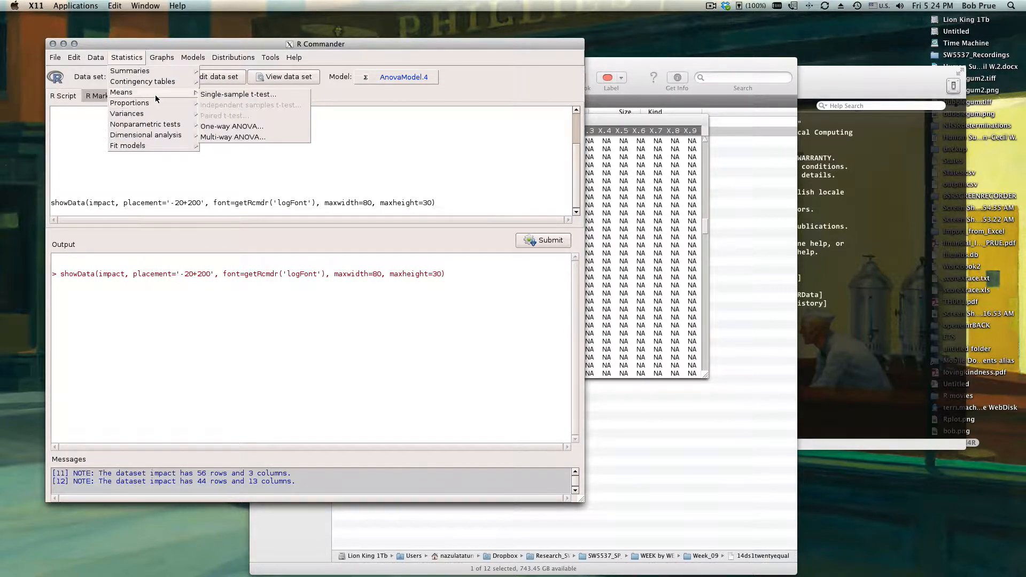
click(233, 137)
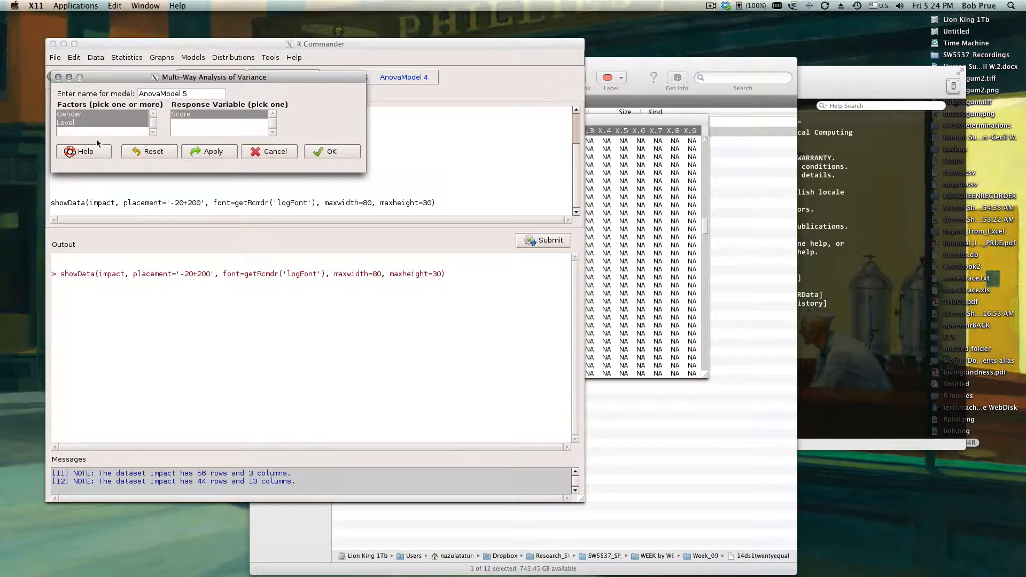
click(74, 124)
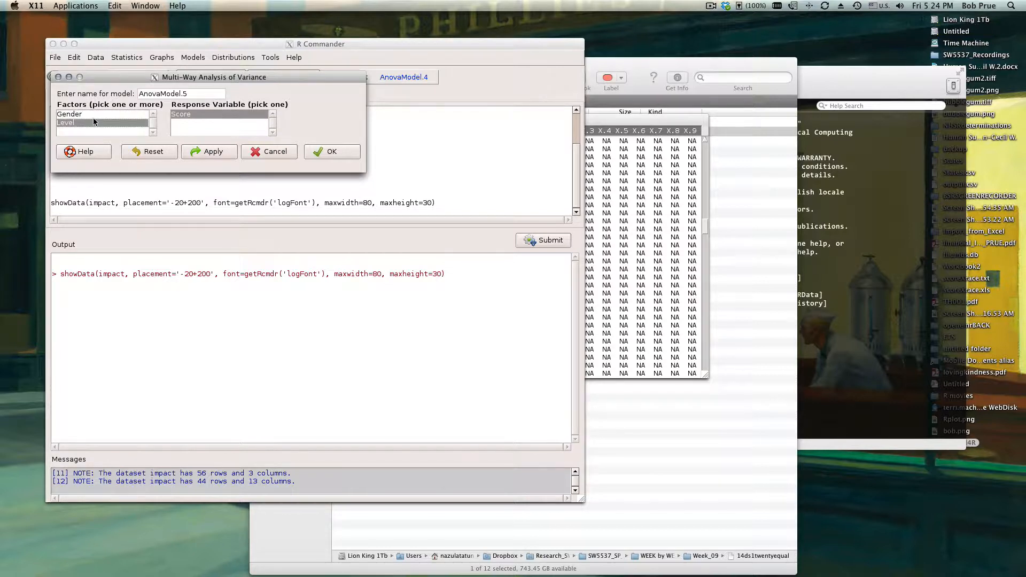
click(89, 111)
click(331, 153)
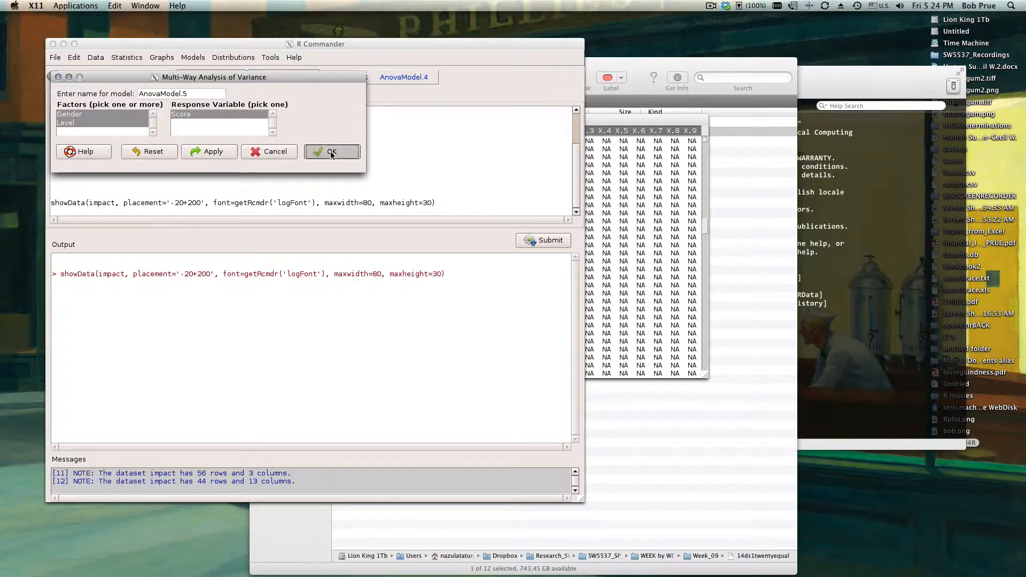
Enlarge the R Commander window, and examine the table of group means, including its blank-category row.
scroll(344, 321, up, 5)
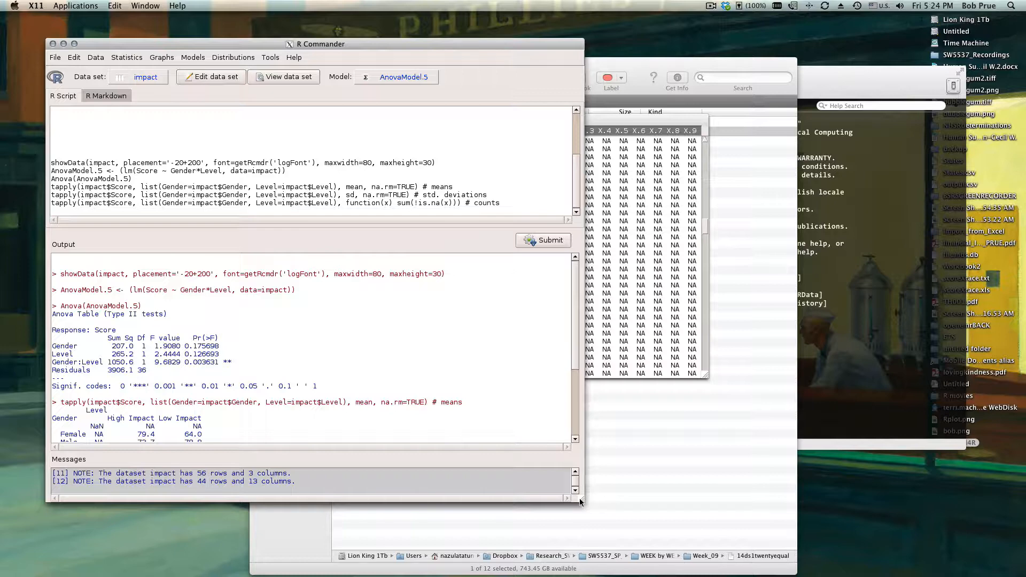
drag(582, 501, 621, 575)
scroll(477, 454, down, 4)
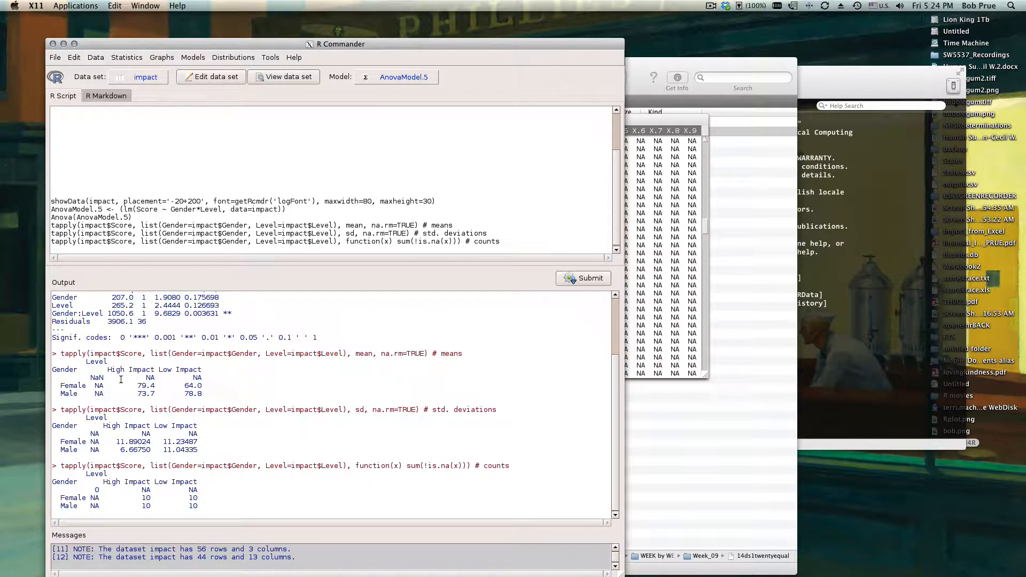
drag(86, 379, 207, 380)
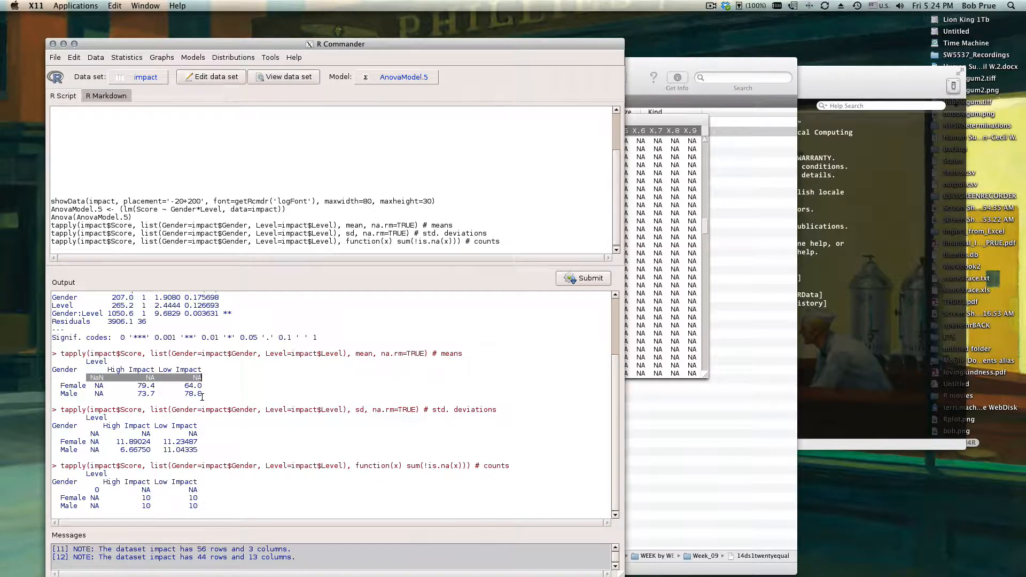
Compare the Gender and Gender:Level rows in the ANOVA table, checking their F and Pr(>F) values.
scroll(203, 396, up, 5)
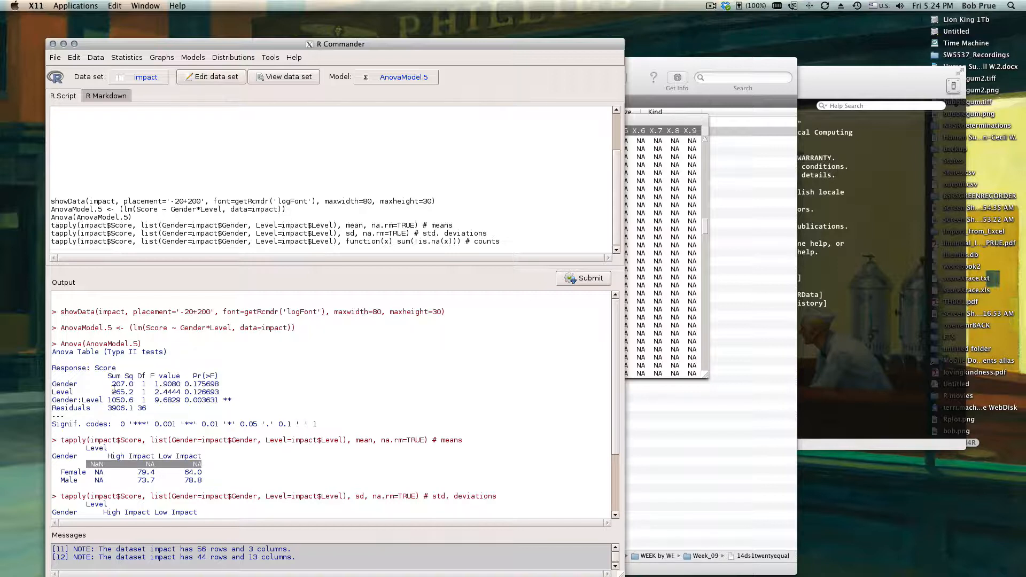
click(64, 384)
double_click(63, 385)
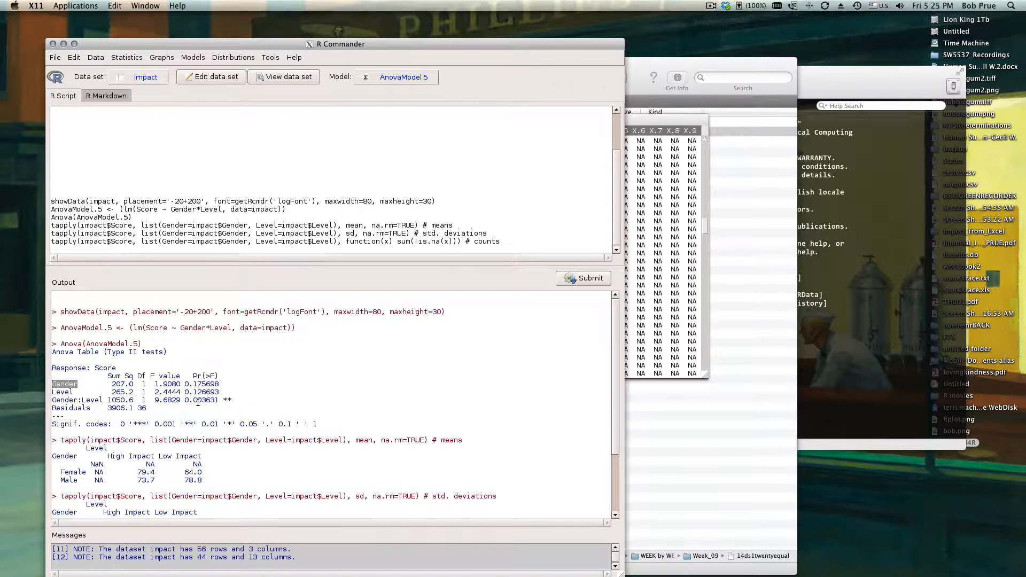
triple_click(184, 401)
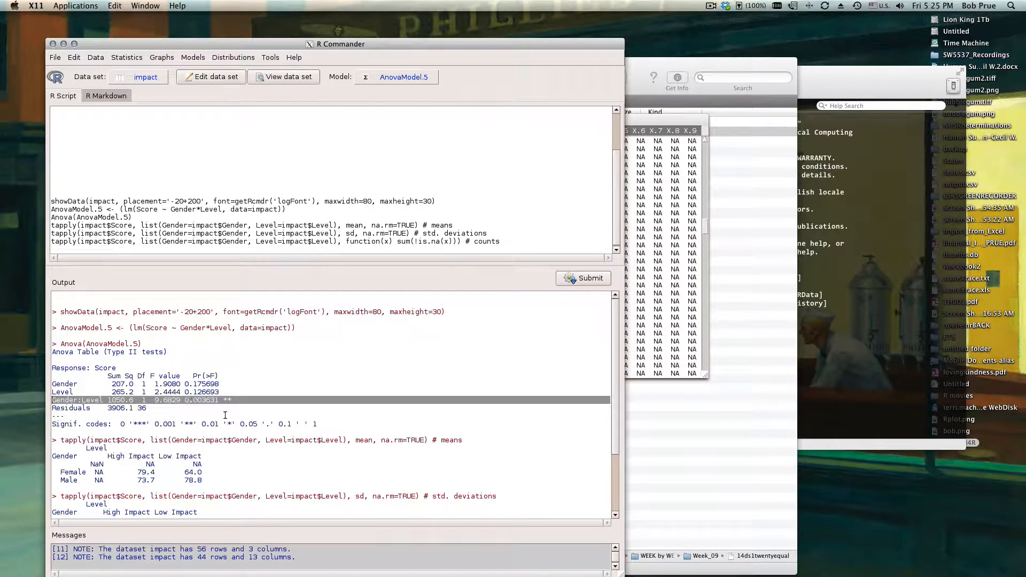
Switch to the remote desktop's Excel workbook 25234_14ds1 that holds the two-factor ANOVA.
mouse_move(568, 574)
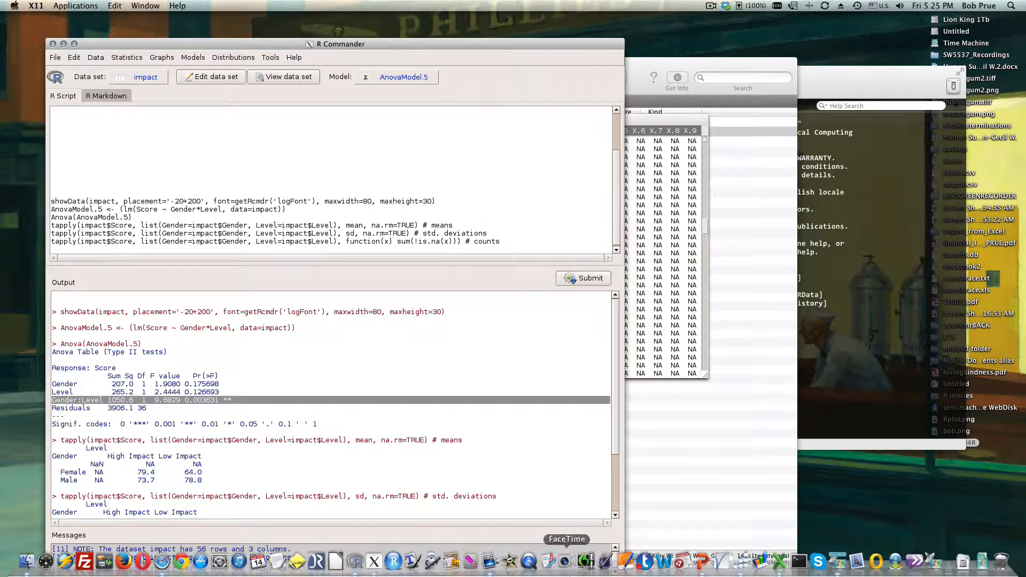
click(780, 562)
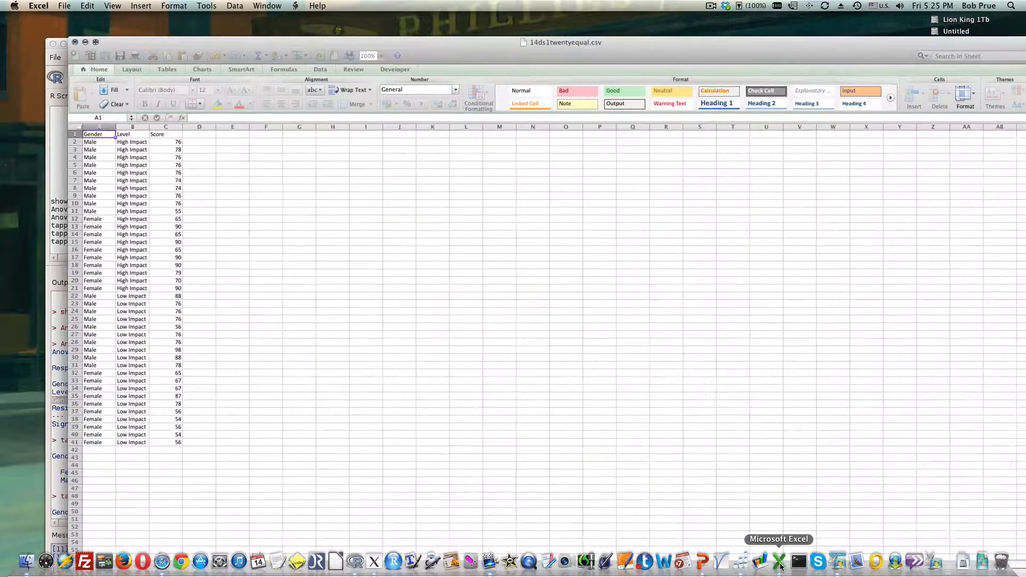
click(837, 562)
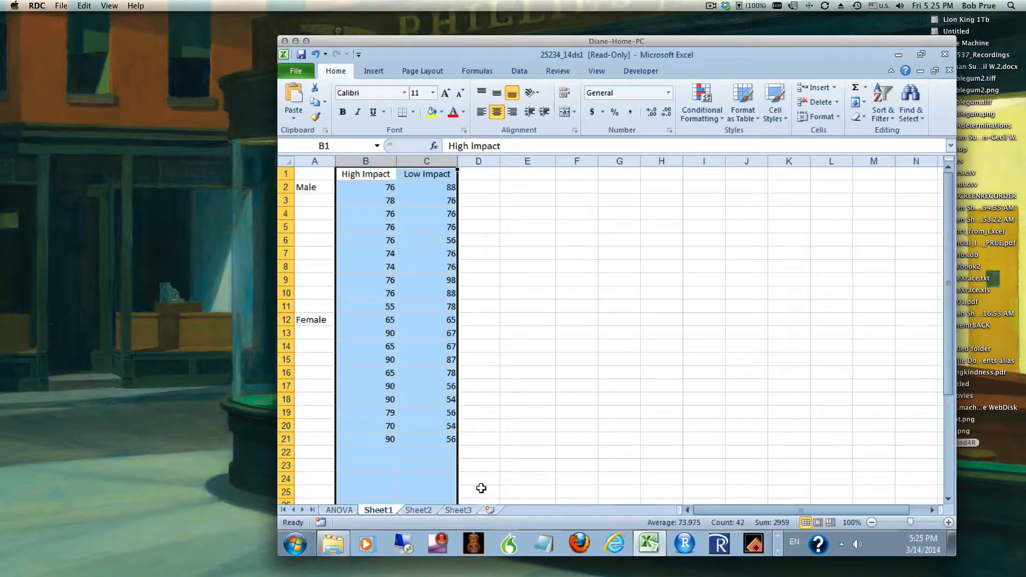
Show the ANOVA sheet and examine the F, P-value and F crit columns for Sample, Columns and Interaction.
click(339, 510)
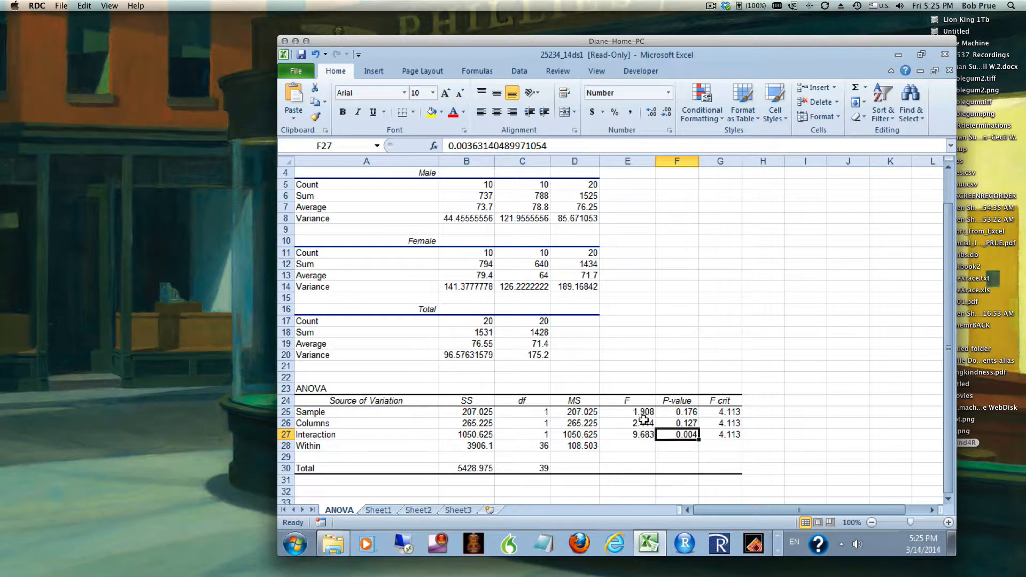
mouse_move(665, 576)
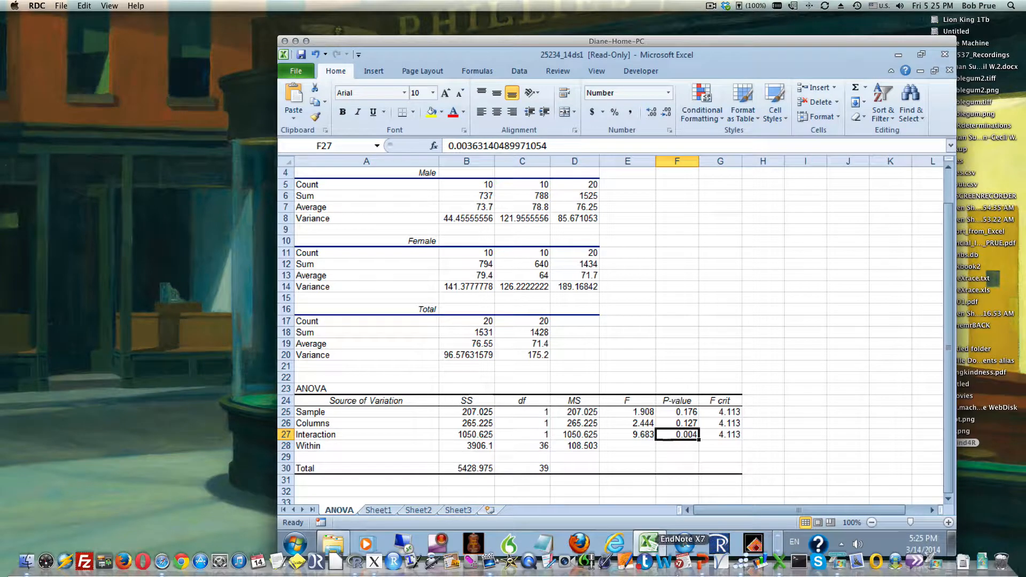
Switch to R Commander and compare the Gender and Level rows of its ANOVA table with the Excel results.
click(374, 561)
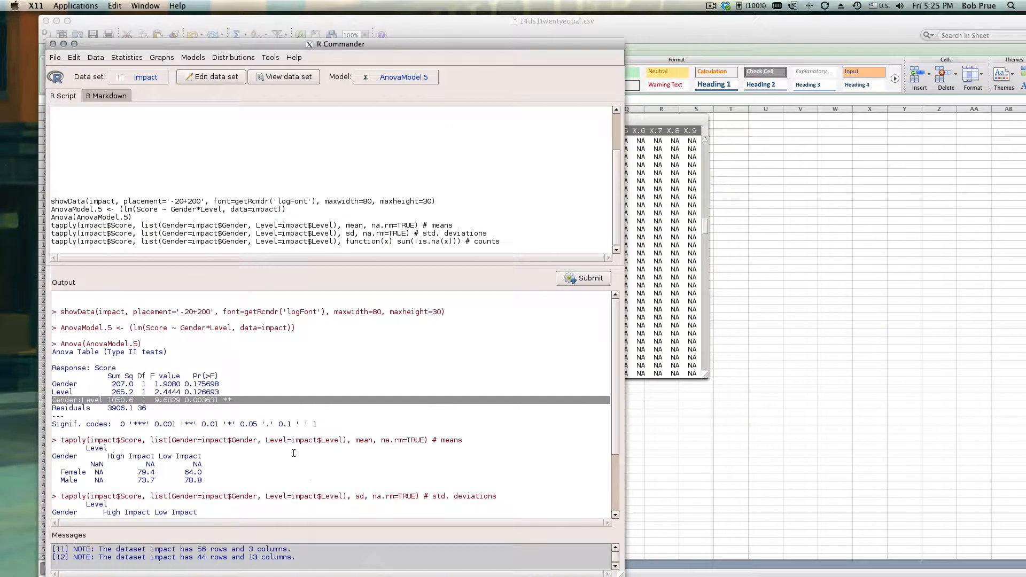
click(167, 383)
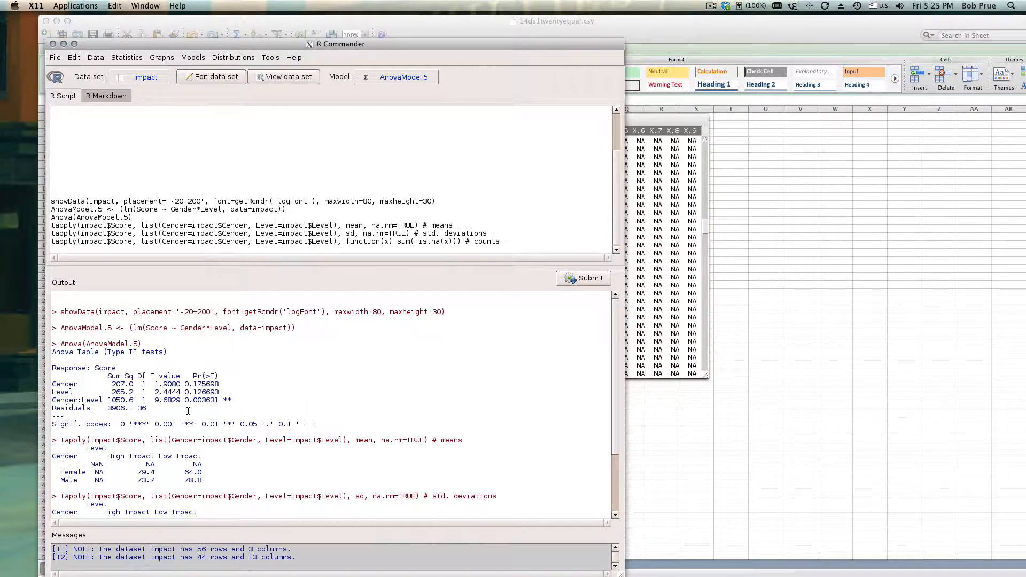
triple_click(197, 383)
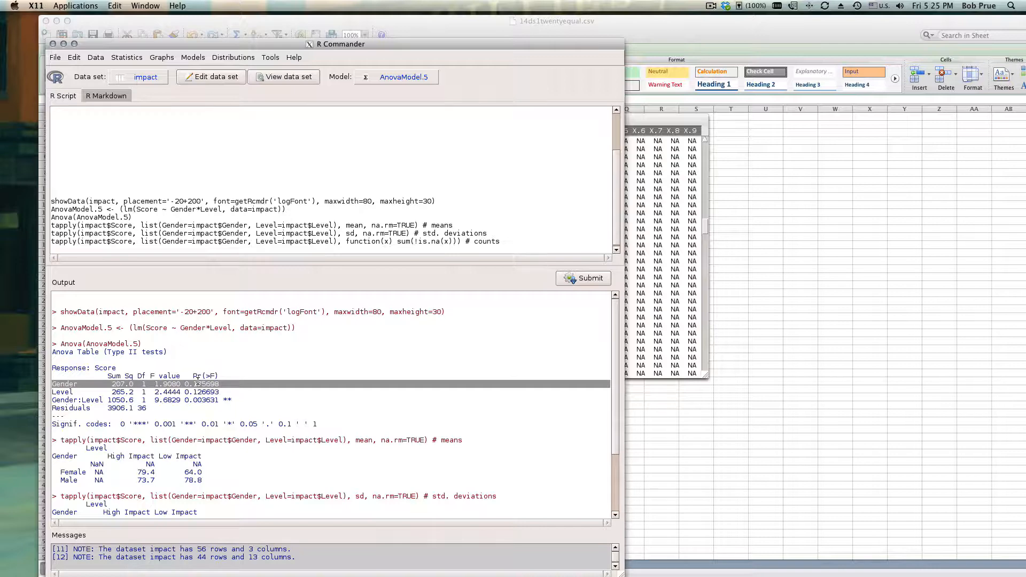
triple_click(191, 393)
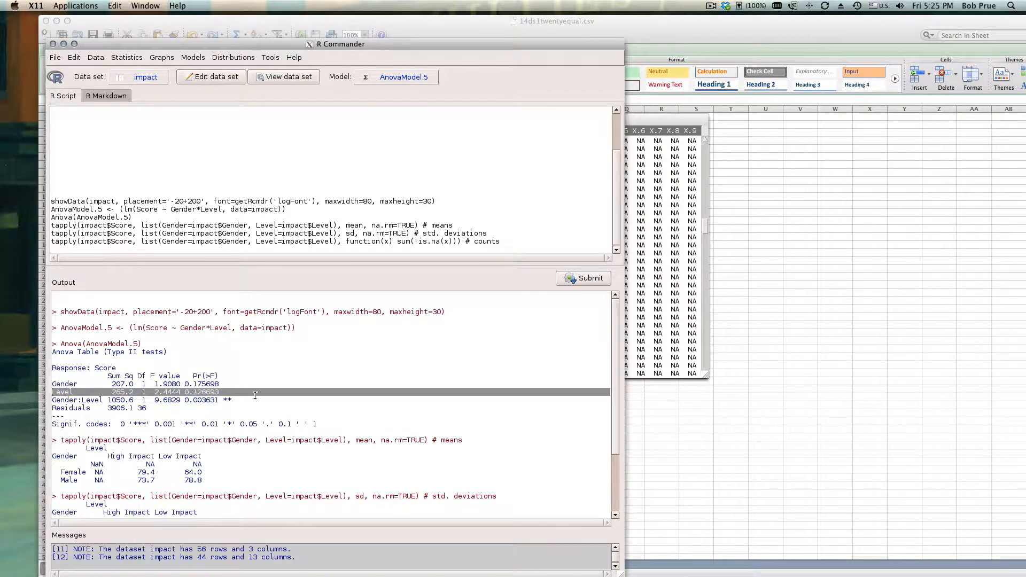
scroll(264, 394, down, 3)
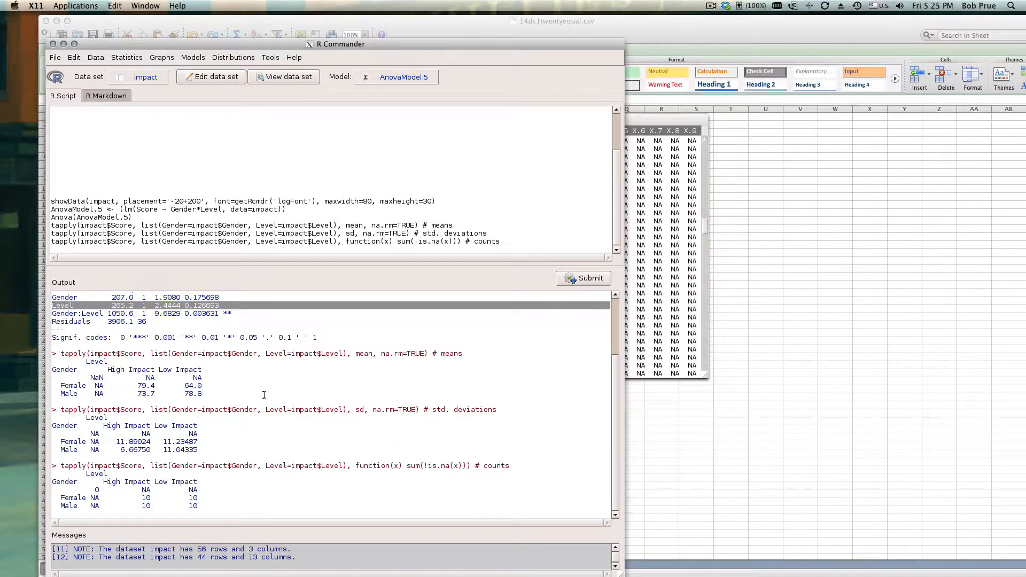
scroll(262, 395, up, 3)
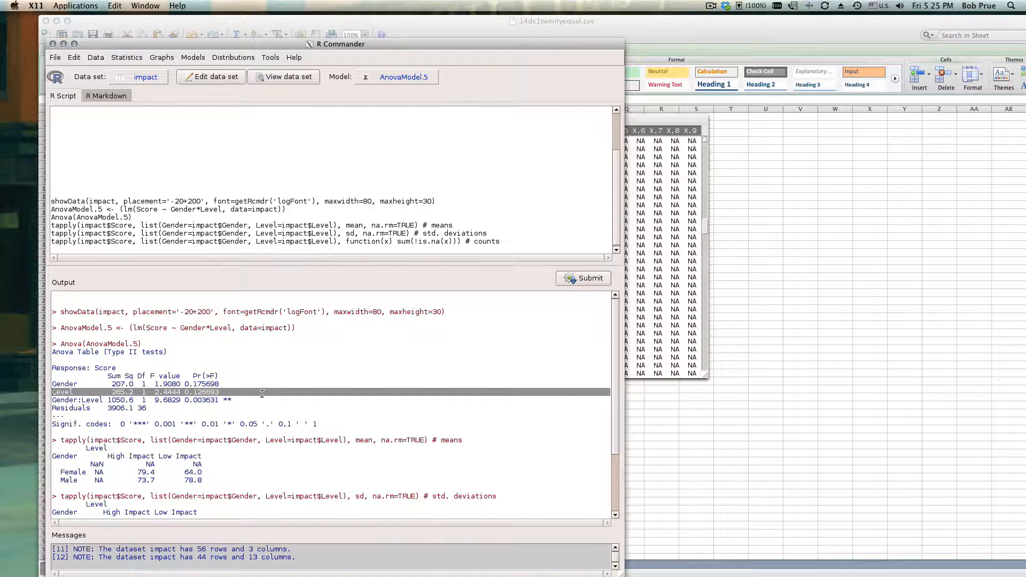
Compute the critical F value by adding qf(.95,1,36) to the R script and running that line.
scroll(541, 222, up, 5)
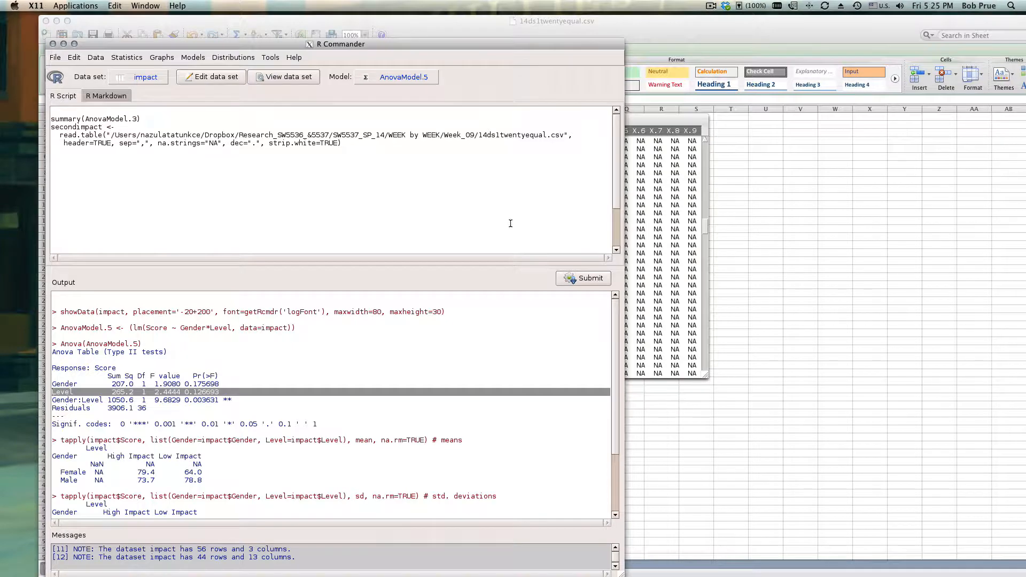
click(138, 219)
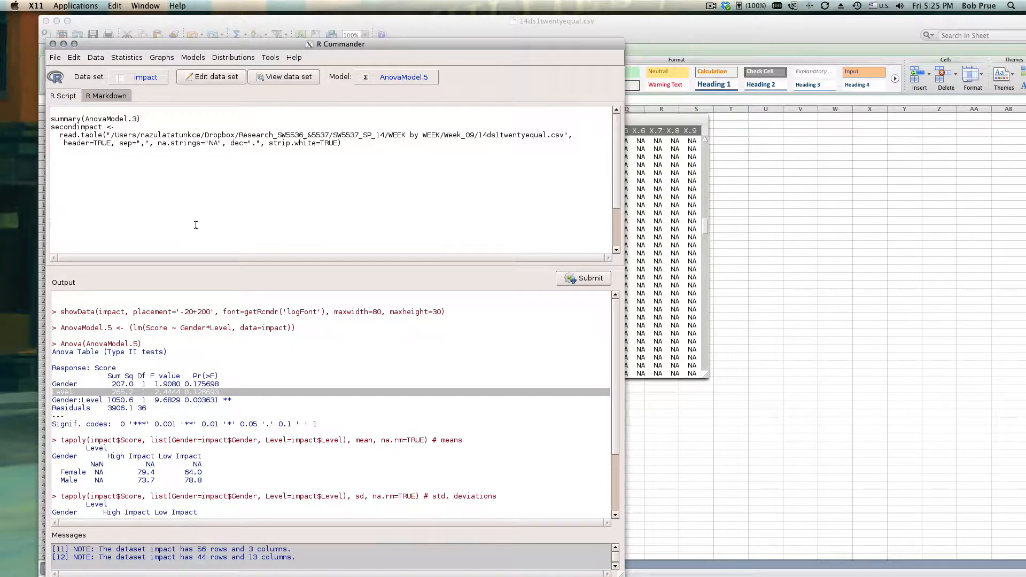
text(qf(.95,1,)
text(36))
double_click(141, 408)
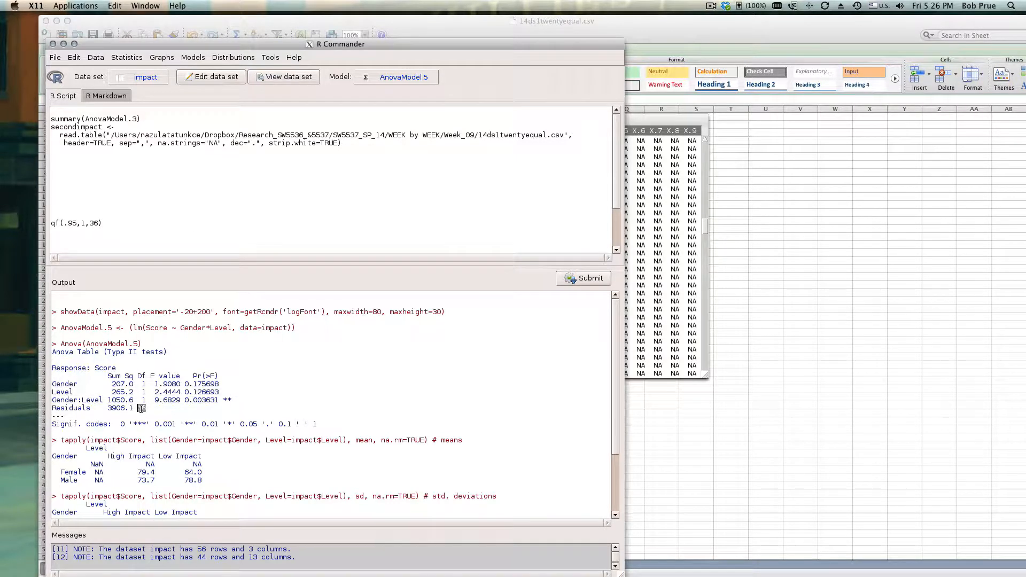
click(111, 222)
click(588, 277)
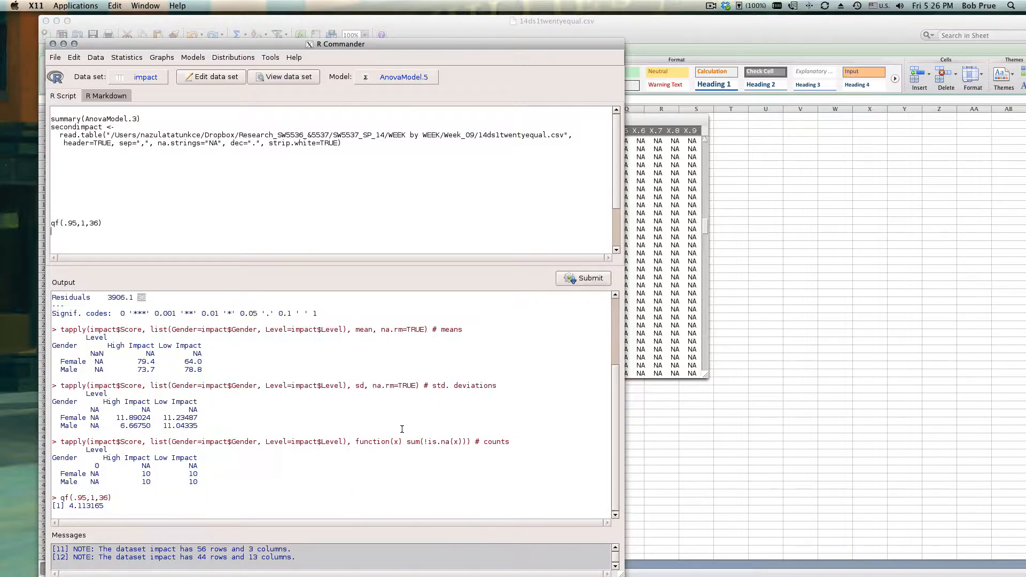
Compare the critical F value from qf with the Gender:Level row's F value and Pr(>F) in the ANOVA output.
drag(112, 510, 71, 511)
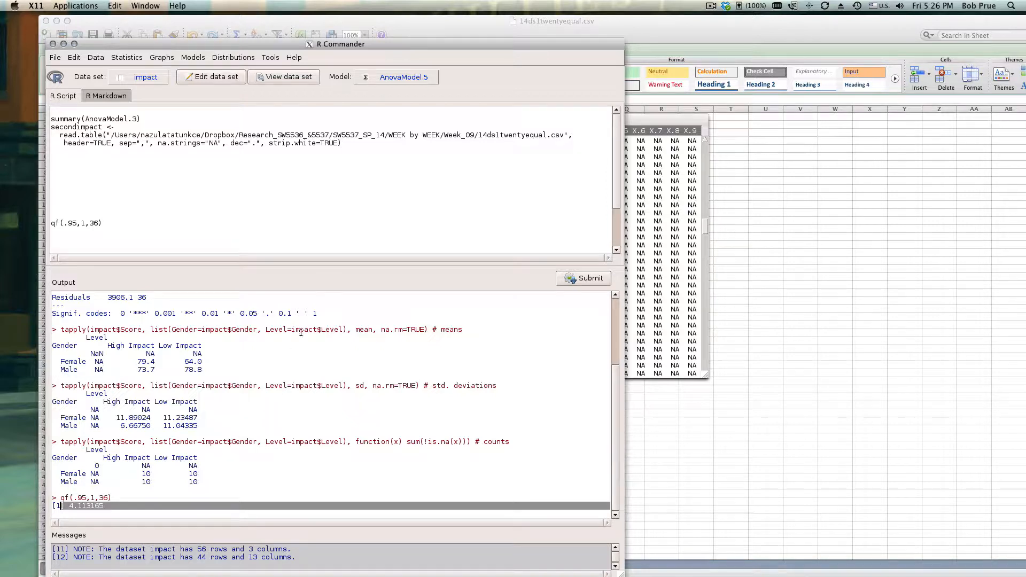
scroll(258, 386, up, 5)
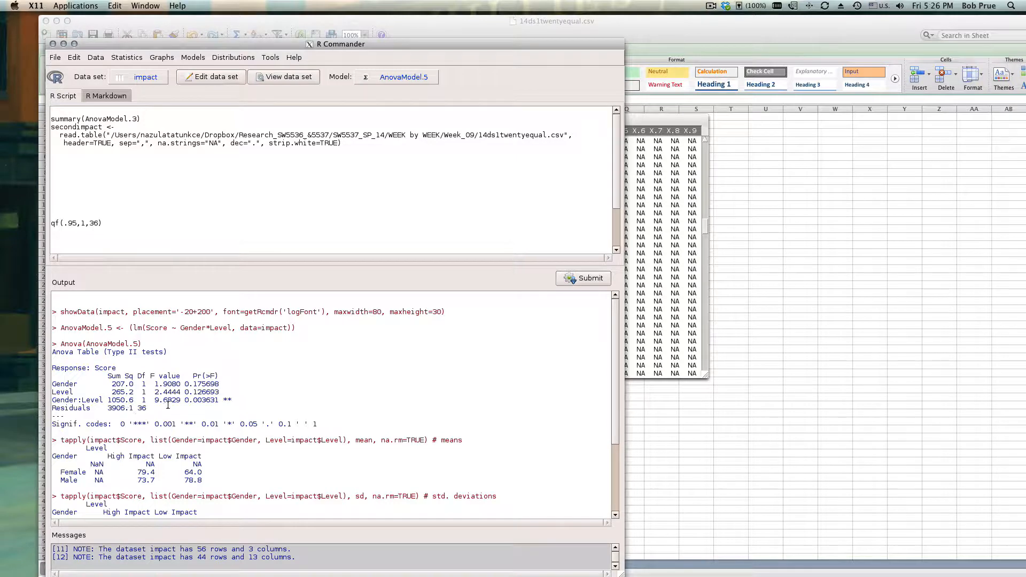
drag(155, 401, 233, 401)
scroll(323, 417, down, 5)
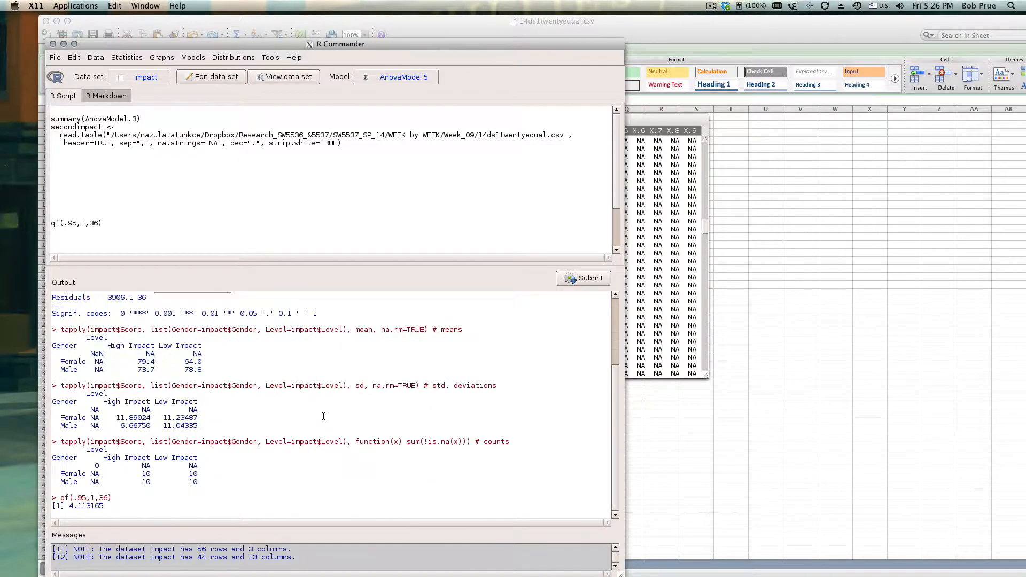
scroll(227, 424, up, 2)
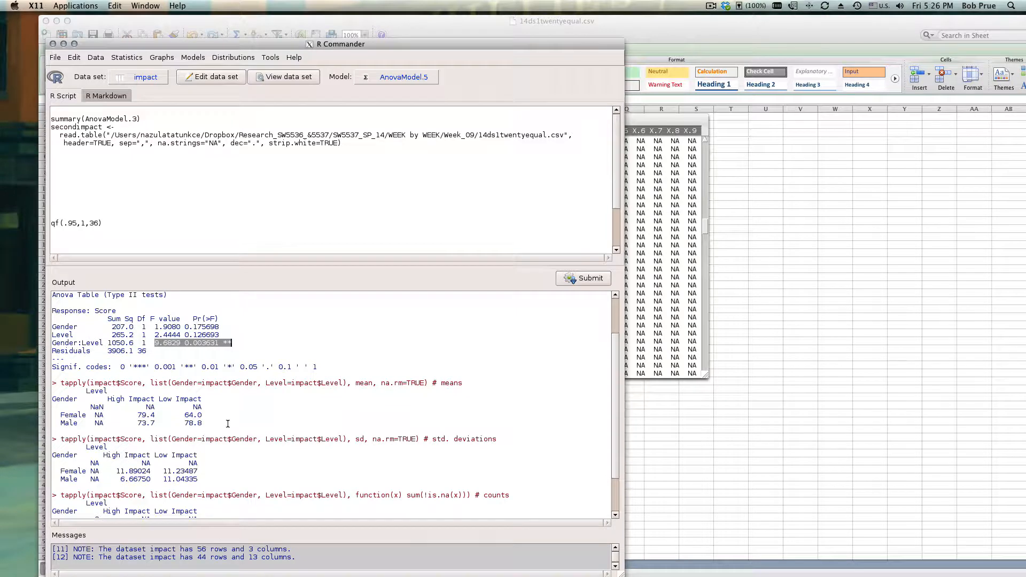
scroll(226, 426, down, 2)
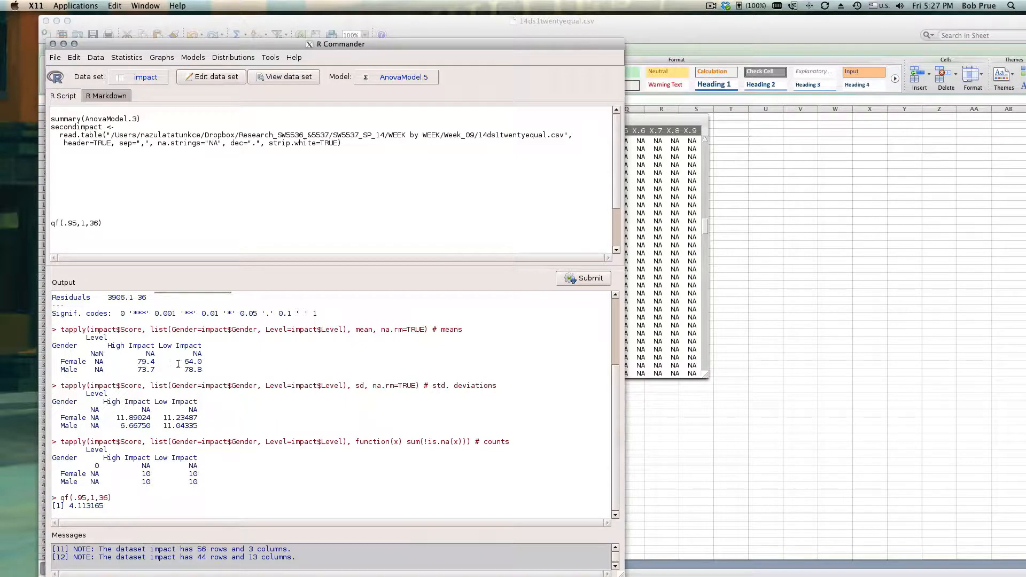
Compare the female and male mean scores for High Impact and Low Impact in the group means table.
drag(185, 363, 202, 364)
double_click(146, 363)
mouse_move(158, 363)
mouse_down()
mouse_move(135, 363)
mouse_move(140, 369)
mouse_up()
drag(202, 372, 182, 371)
drag(137, 369, 146, 369)
click(173, 236)
key(Return)
Close the 14ds1twentyequal.csv workbook and the data viewer window behind R Commander.
click(672, 509)
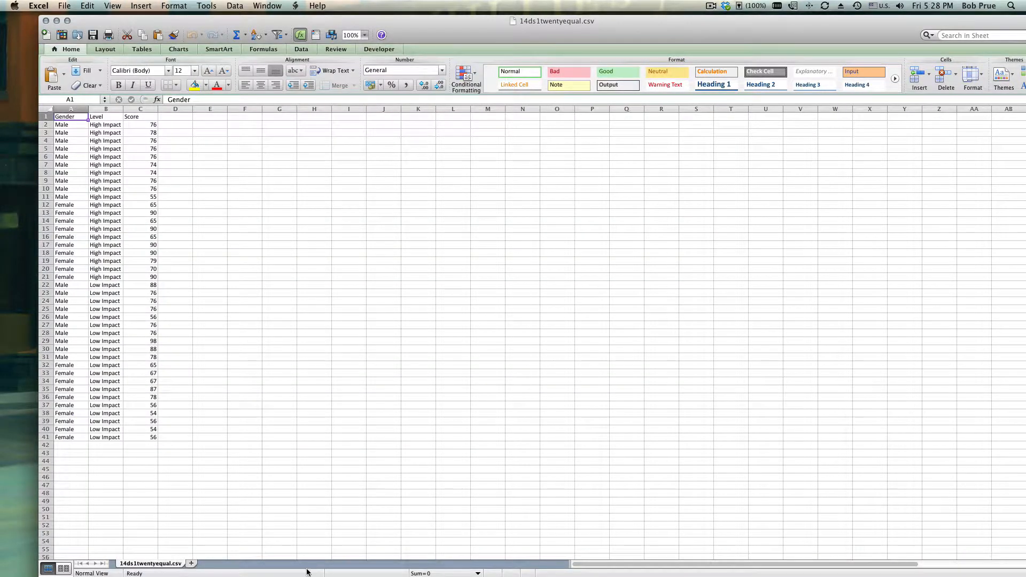
click(45, 20)
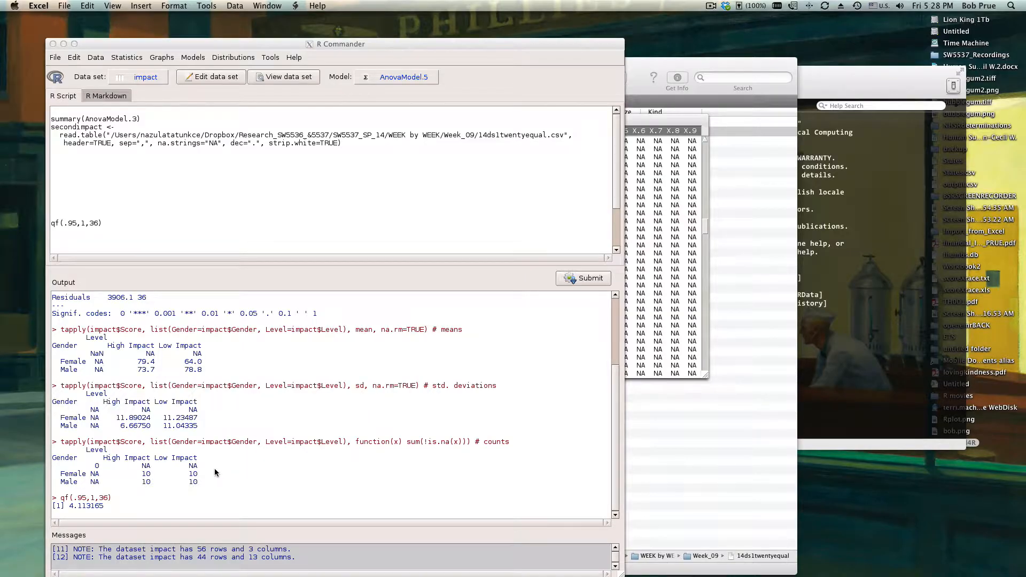
scroll(229, 467, up, 3)
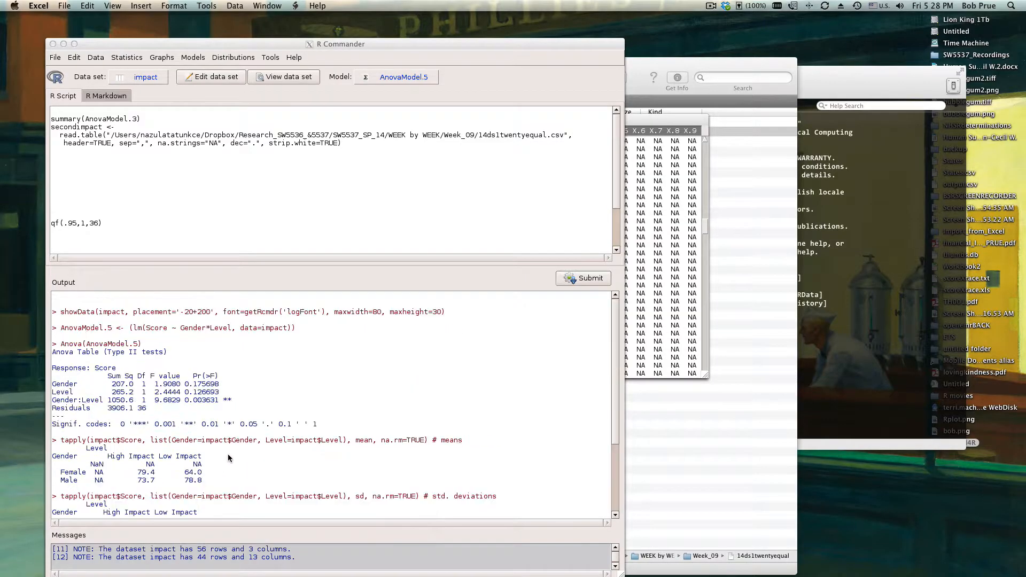
click(676, 358)
click(423, 119)
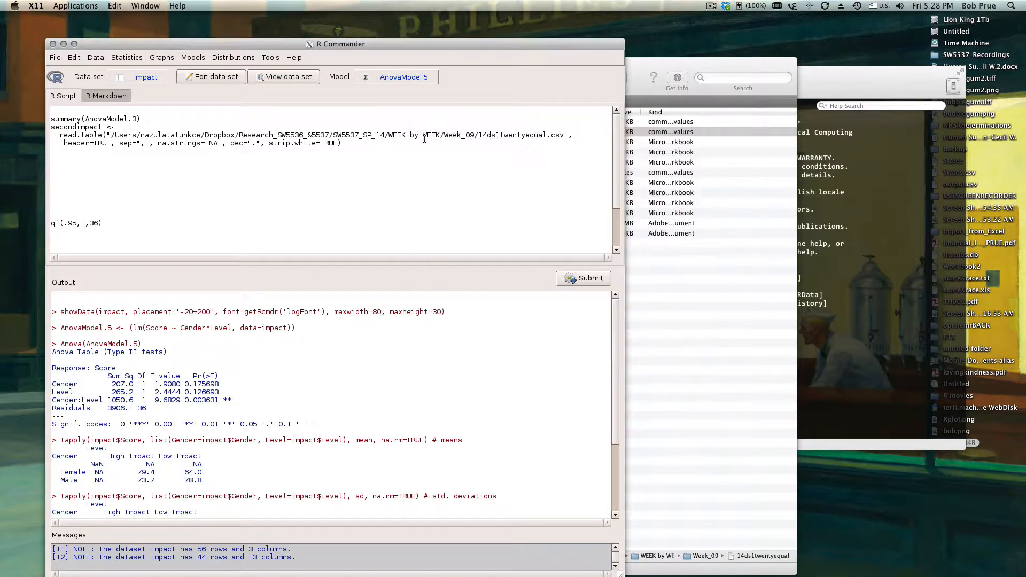
Open the workbook 25234_14ds1(rimport).xlsx from the Week_09 folder.
click(681, 394)
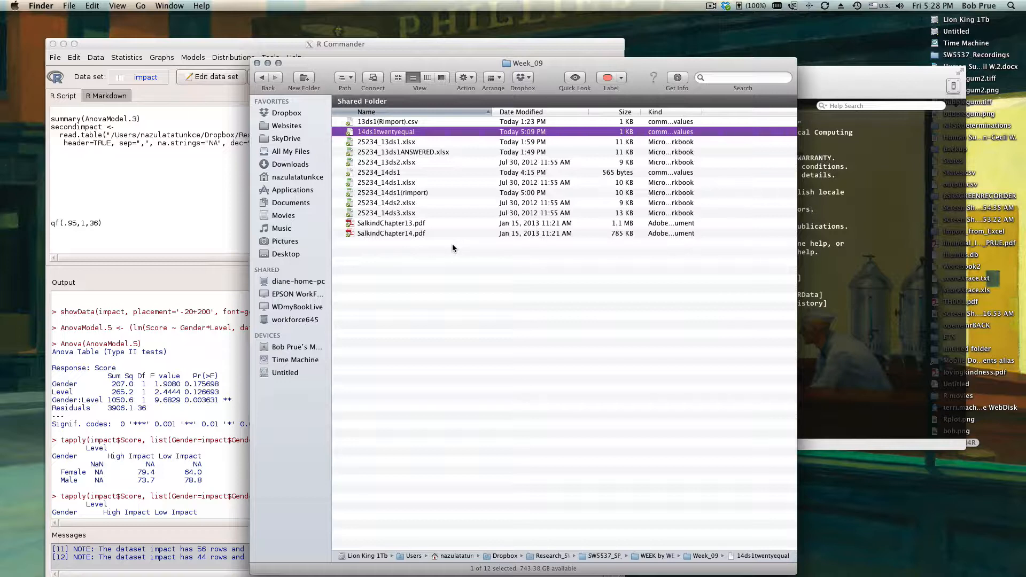
click(390, 194)
double_click(389, 193)
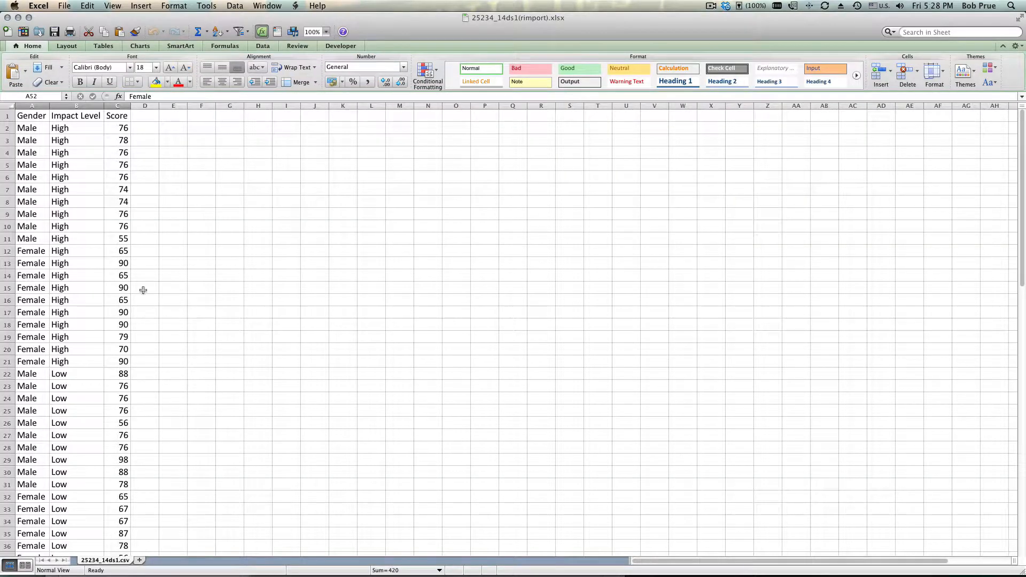
Examine how the Gender, Impact Level and Score rows are laid out from row 1 down to row 57.
scroll(142, 297, down, 10)
scroll(147, 300, up, 10)
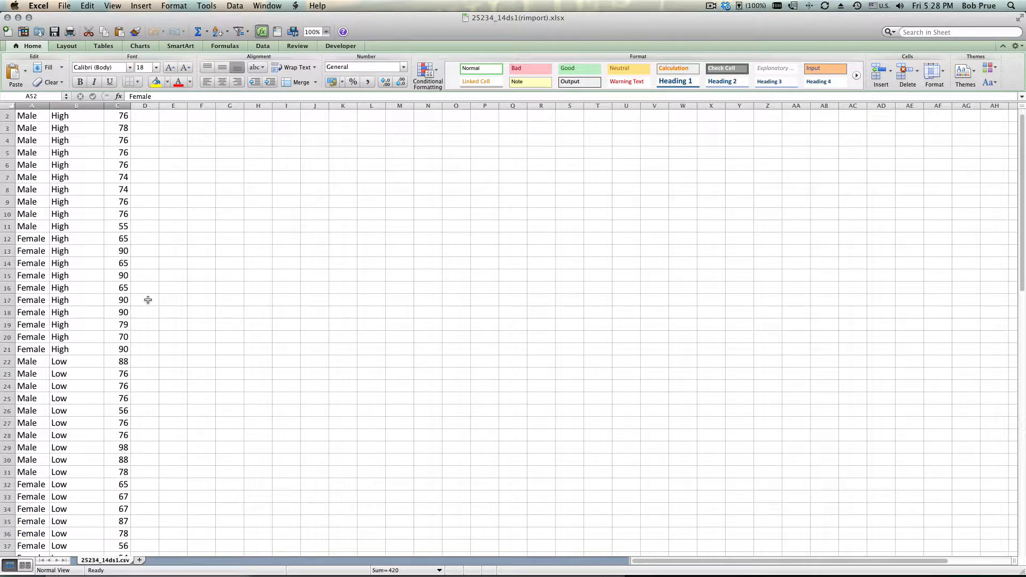
click(147, 300)
scroll(149, 300, down, 7)
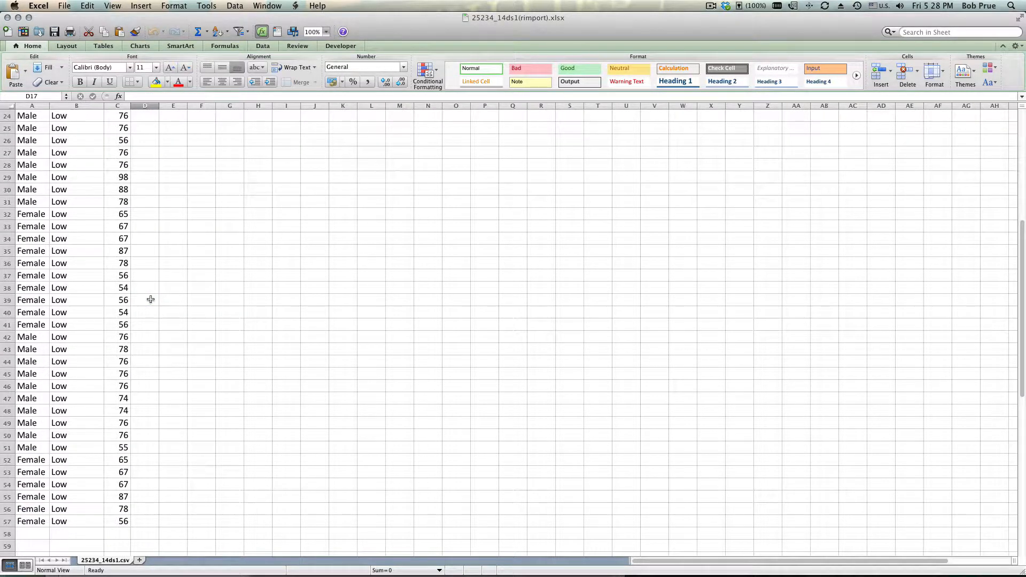
scroll(150, 299, up, 7)
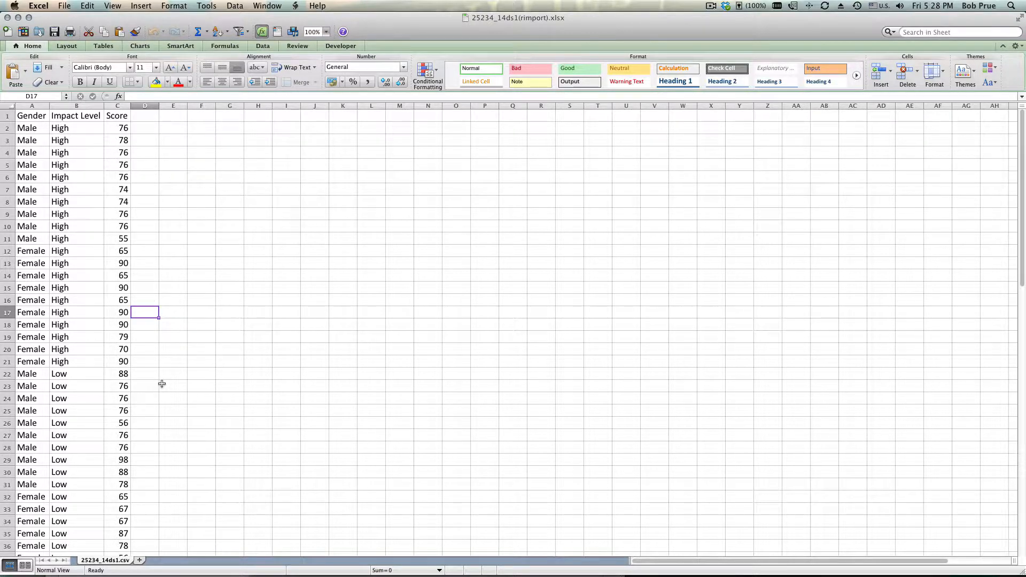
scroll(162, 383, down, 10)
scroll(157, 381, up, 3)
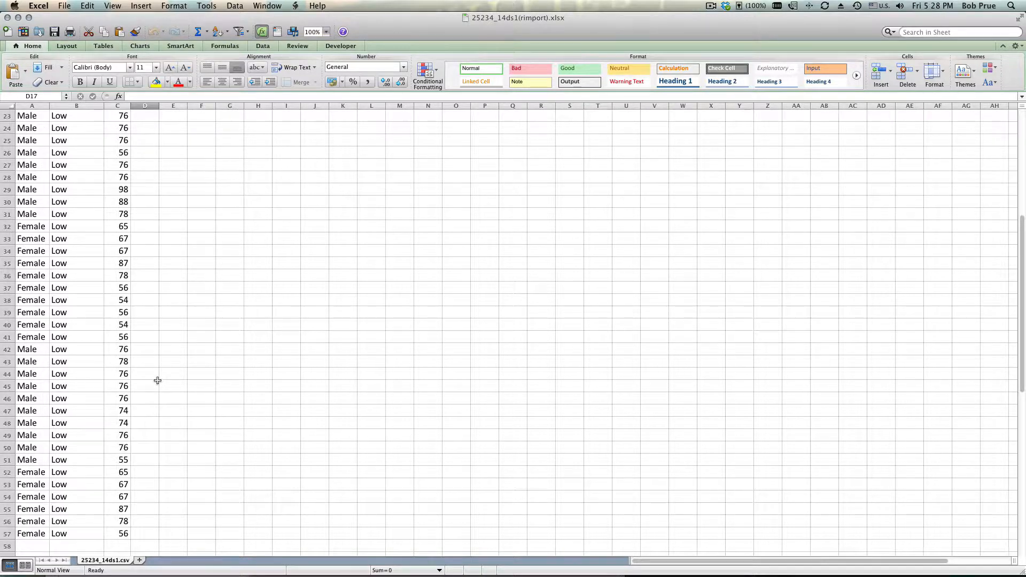
scroll(157, 380, up, 1)
scroll(157, 380, up, 3)
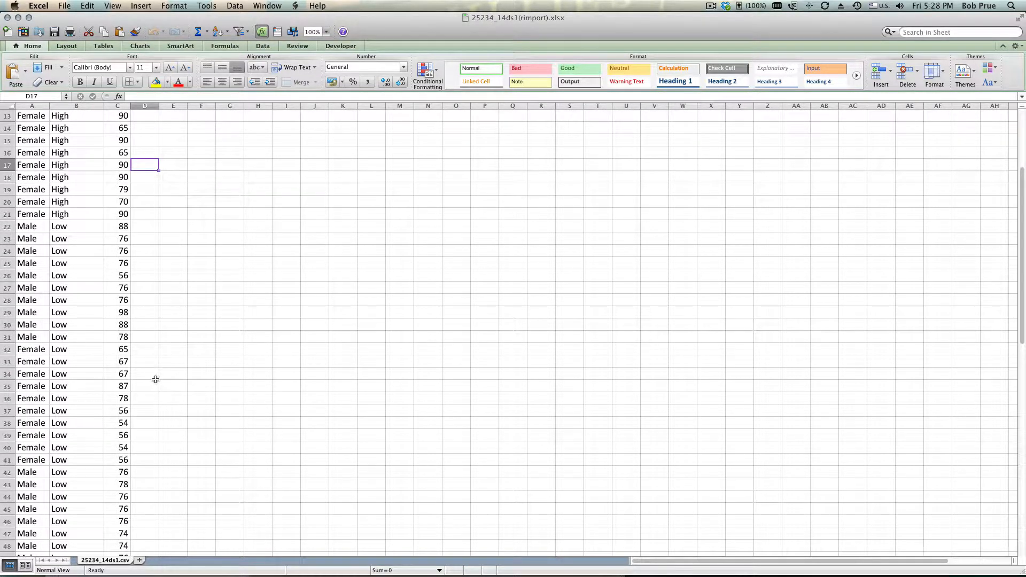
scroll(216, 342, up, 1)
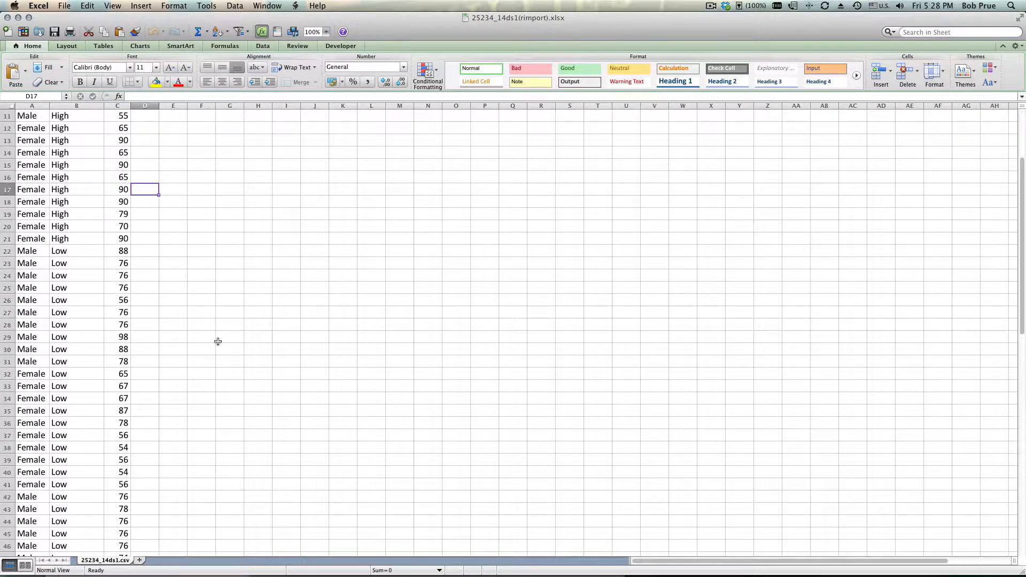
scroll(218, 341, up, 3)
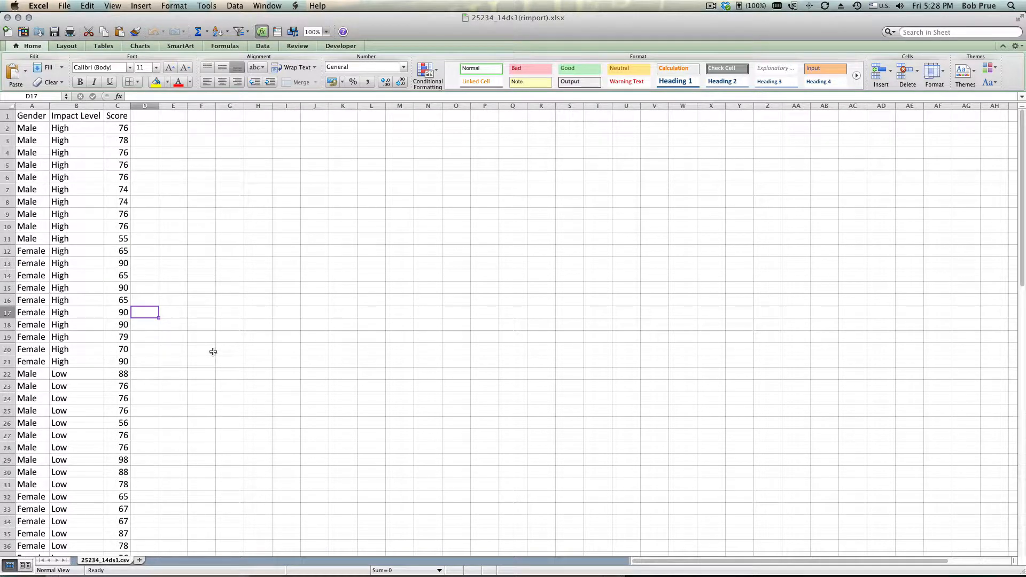
Inspect the change from the Female High rows to the Male Low rows around rows 21 and 22.
drag(29, 373, 98, 335)
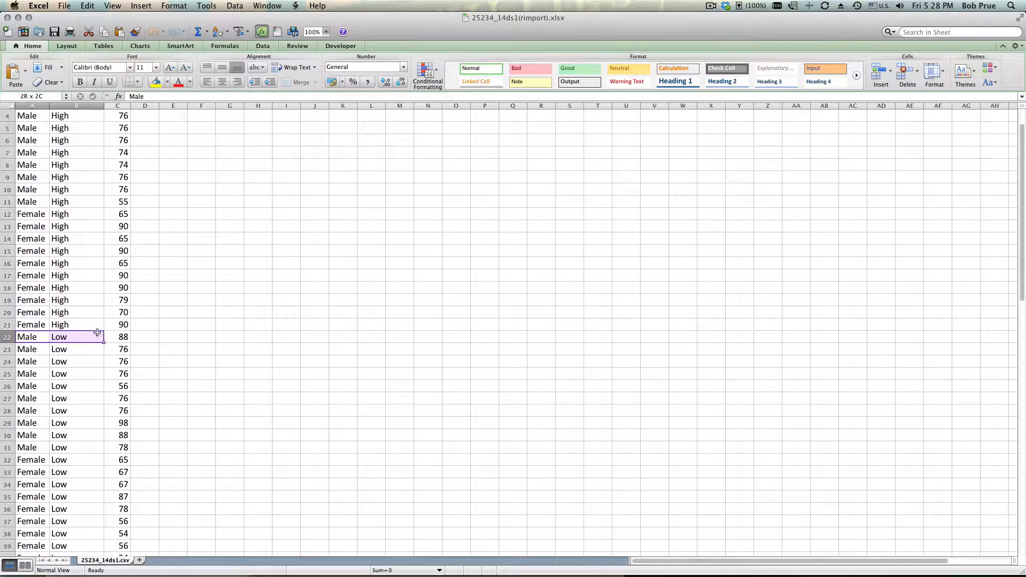
click(173, 337)
click(118, 266)
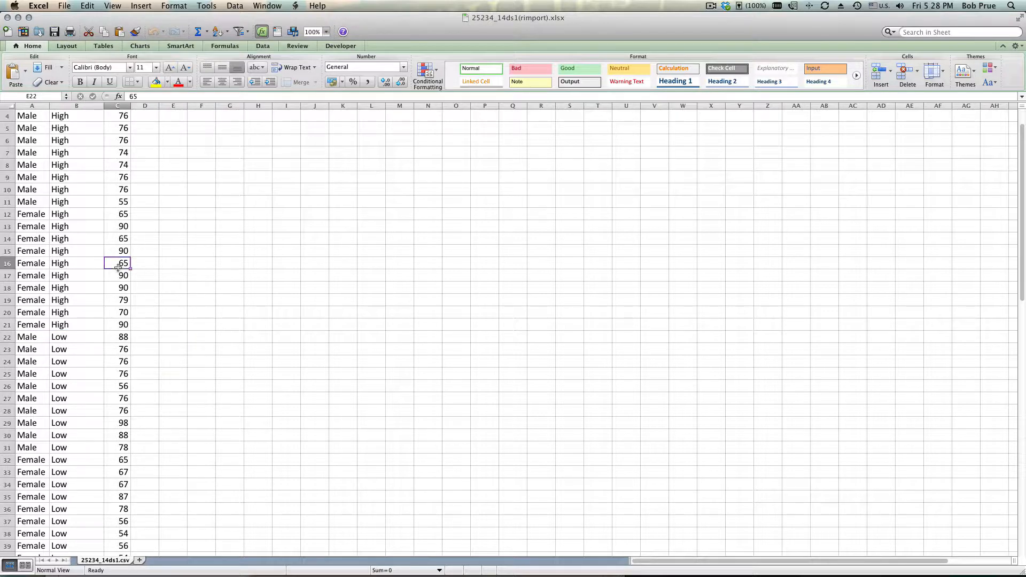
scroll(207, 309, up, 3)
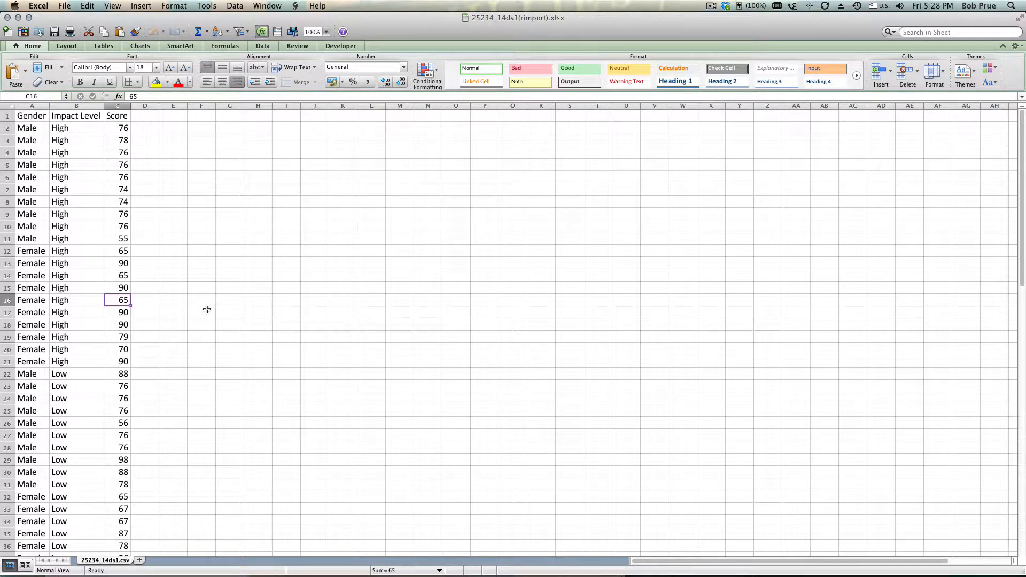
click(144, 337)
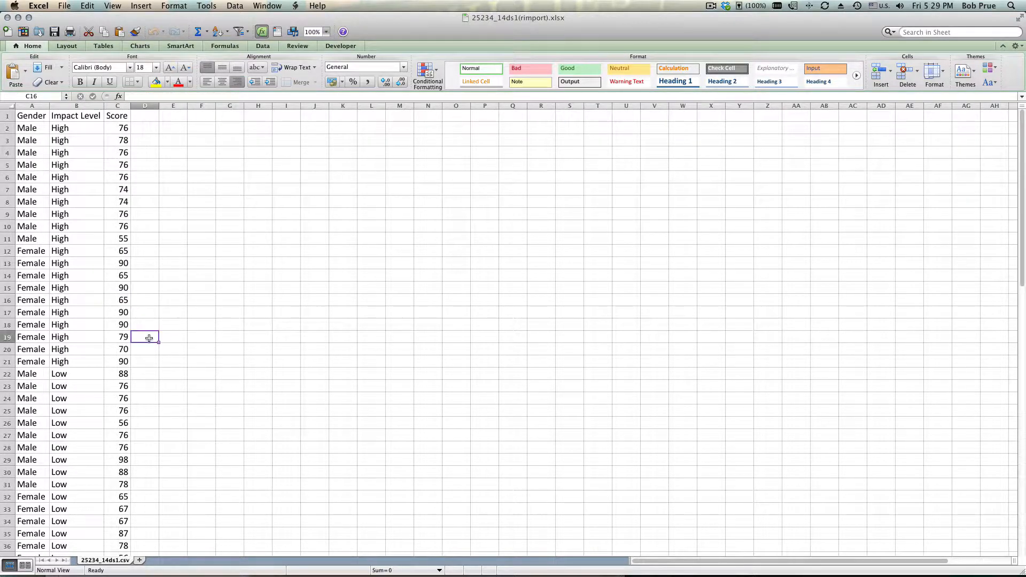
click(147, 360)
click(143, 377)
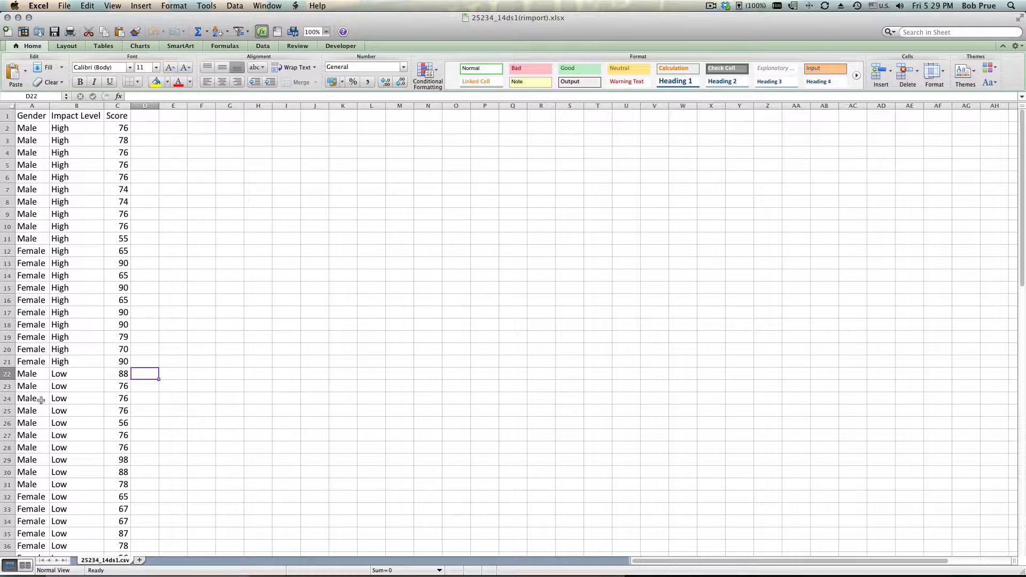
Review the Male and Female Low rows in the 25234_14ds1(rimport).xlsx workbook, then close it.
scroll(35, 383, down, 1)
scroll(35, 382, down, 17)
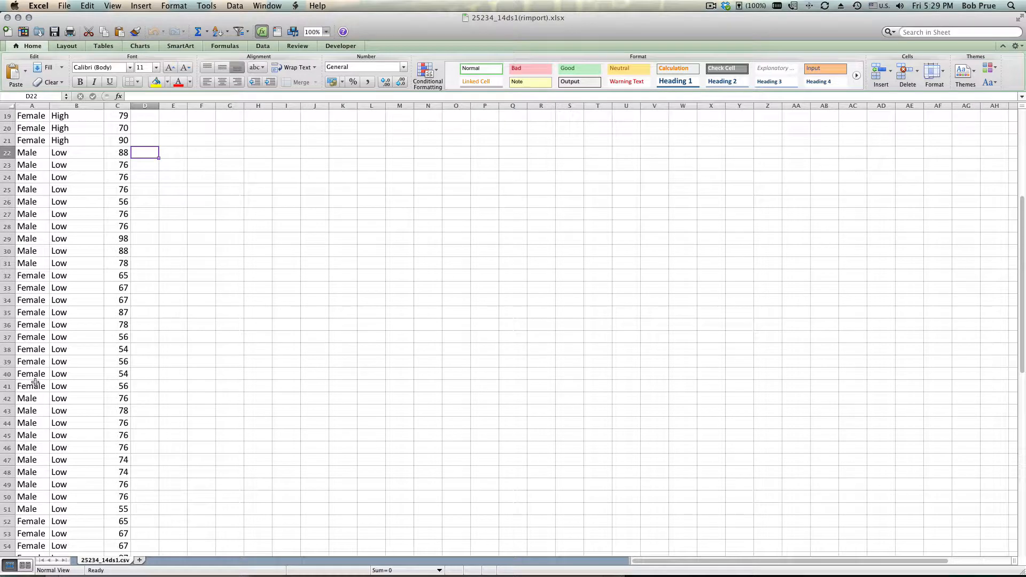
scroll(35, 382, up, 18)
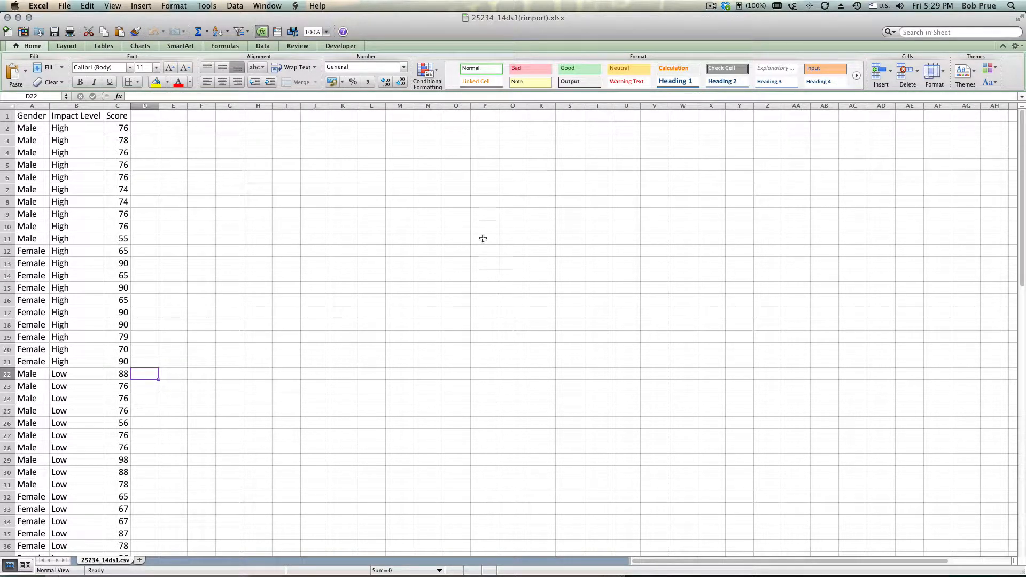
click(7, 18)
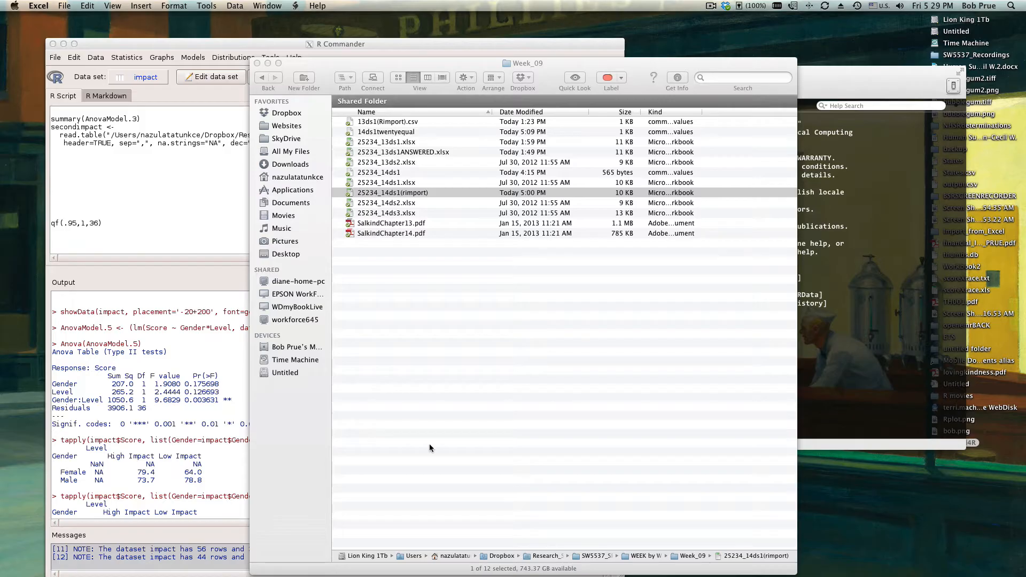
click(174, 432)
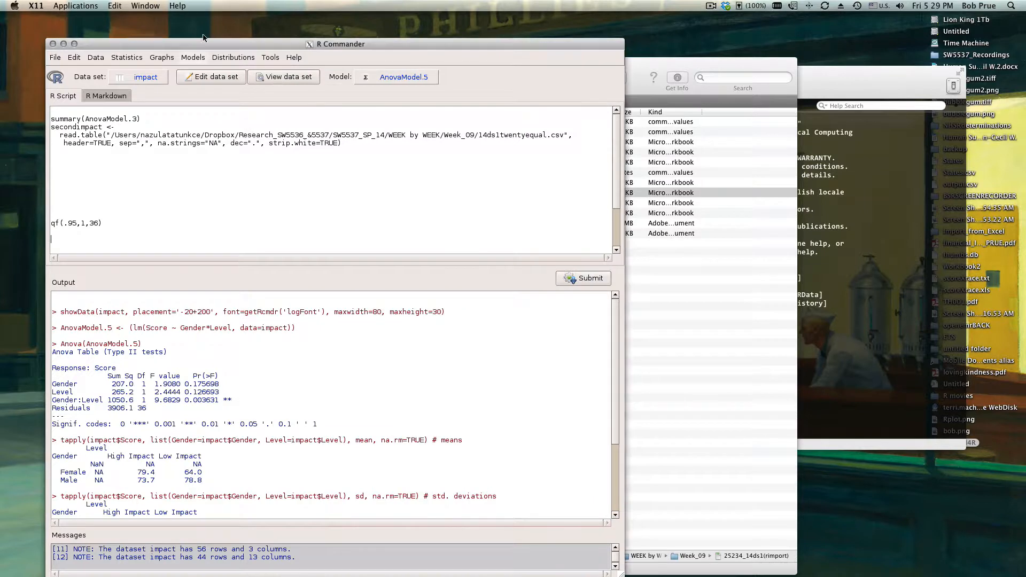
click(97, 59)
mouse_move(115, 101)
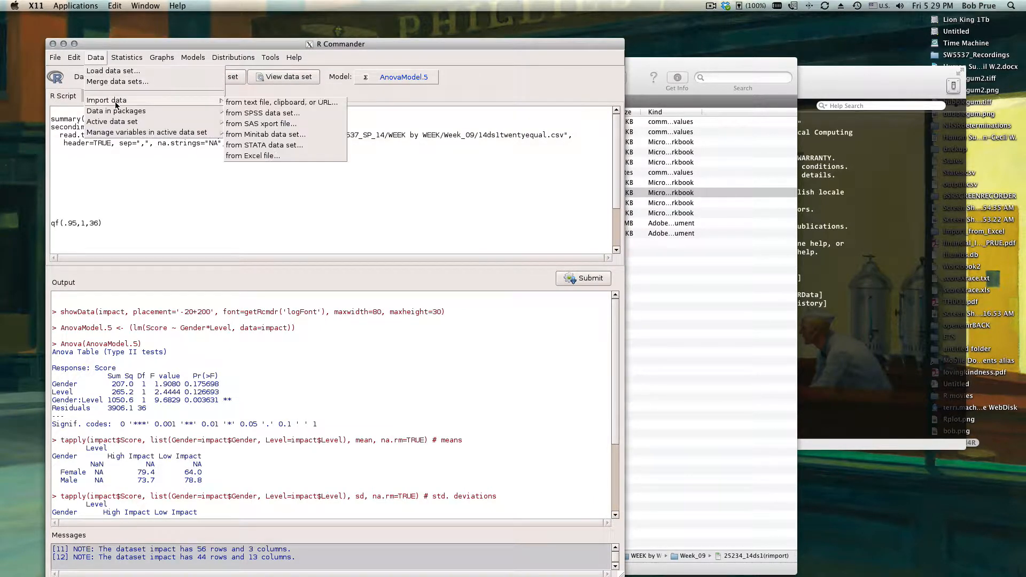
click(271, 105)
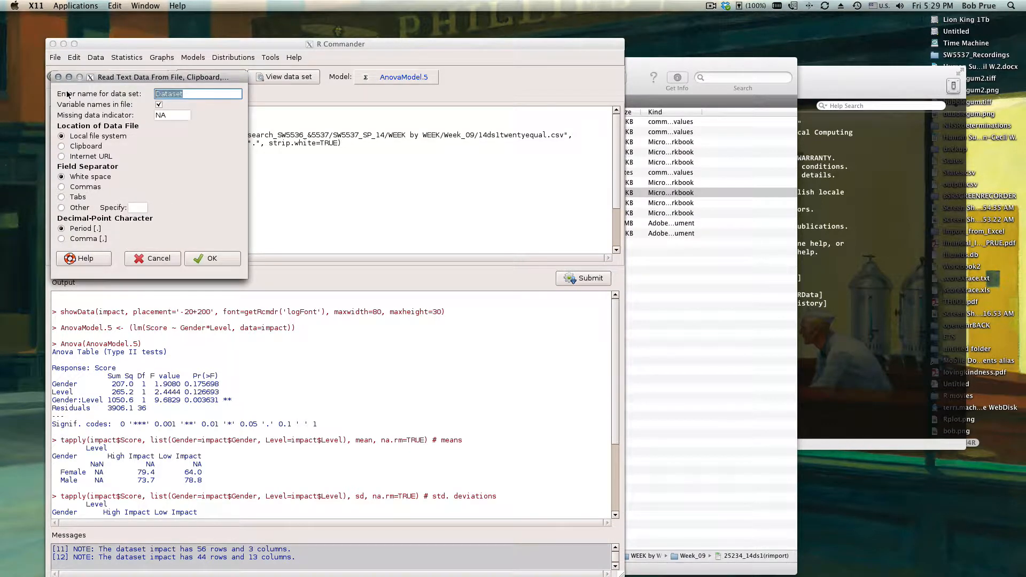
text(impactMORE)
click(61, 187)
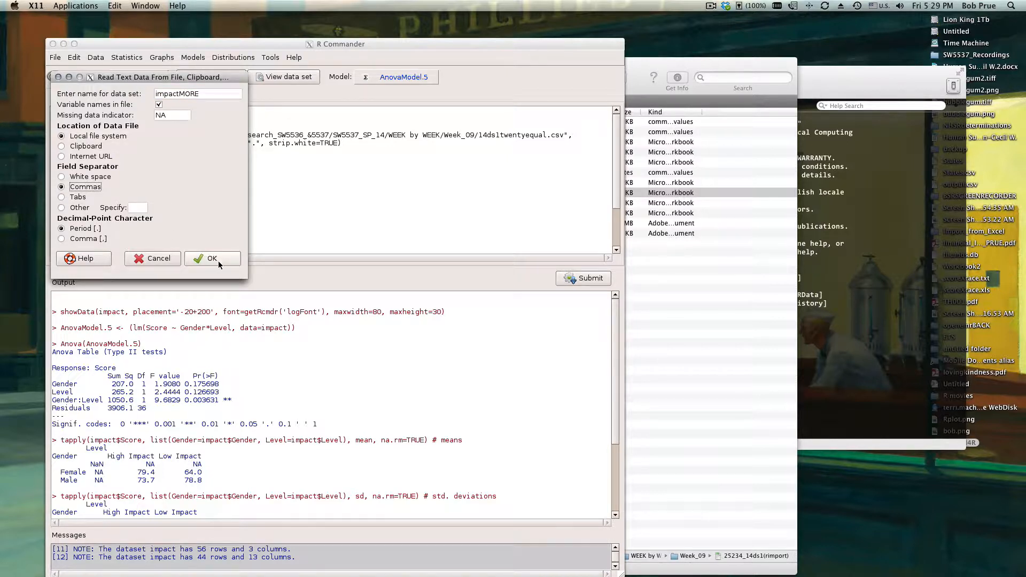
click(214, 258)
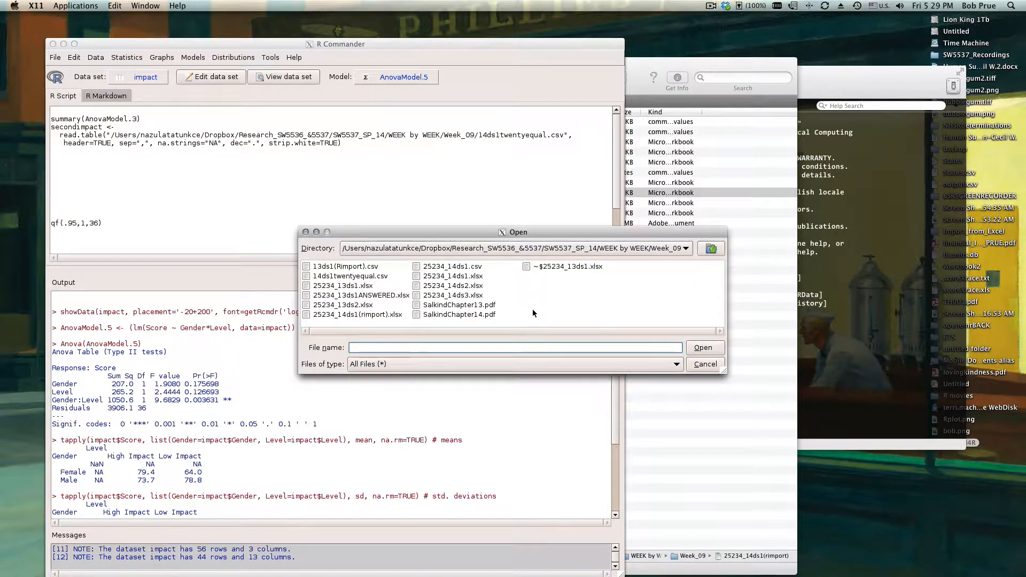
click(360, 316)
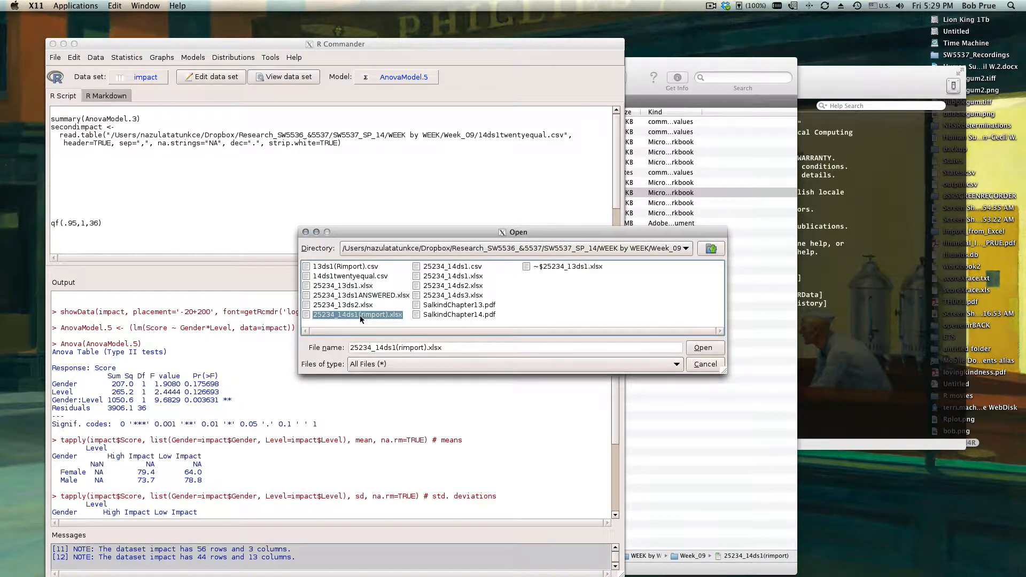
click(471, 267)
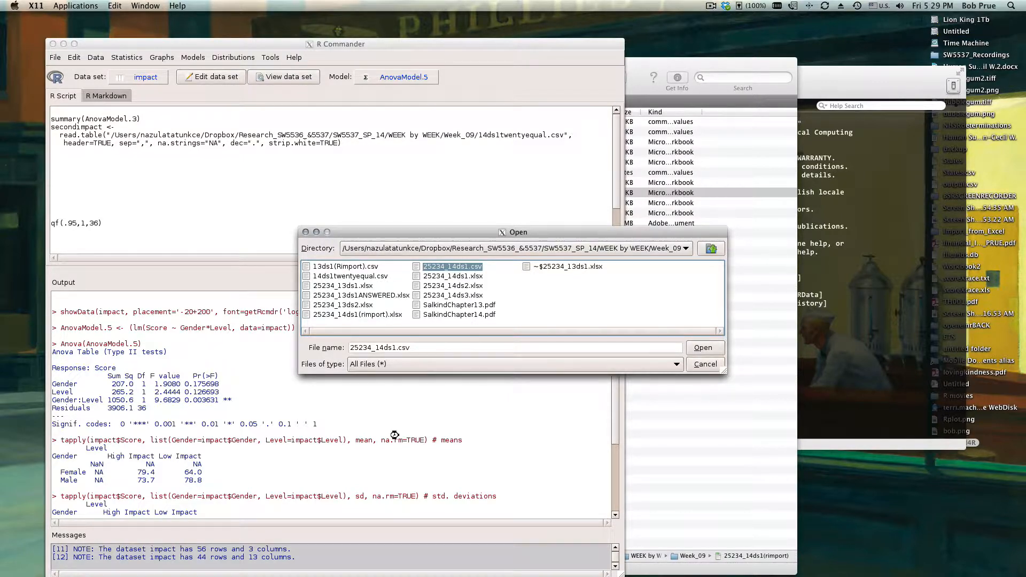
Switch to Excel and close the StatPlusMacResults_2.xlt workbook without saving its changes.
mouse_move(434, 575)
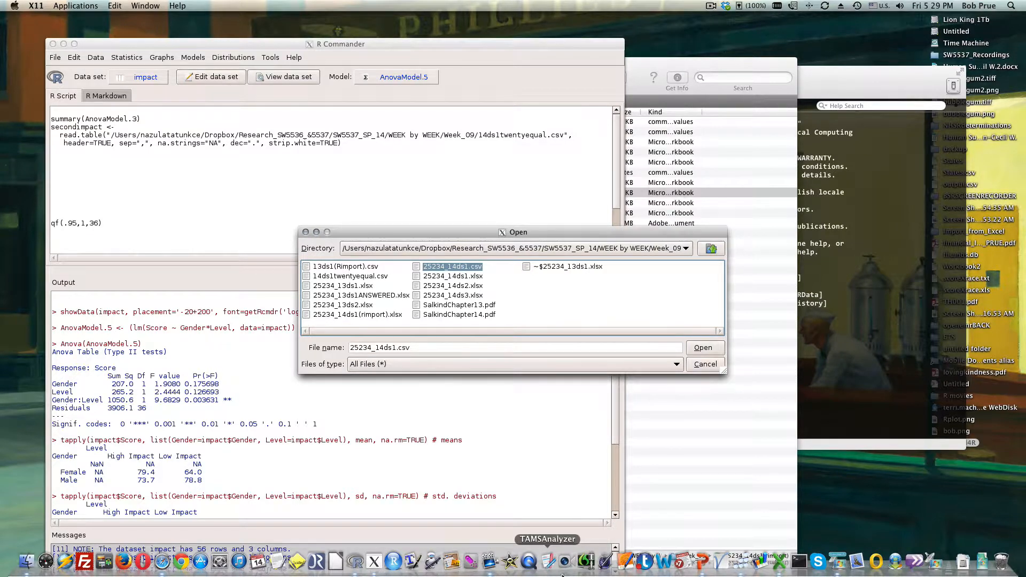
click(778, 570)
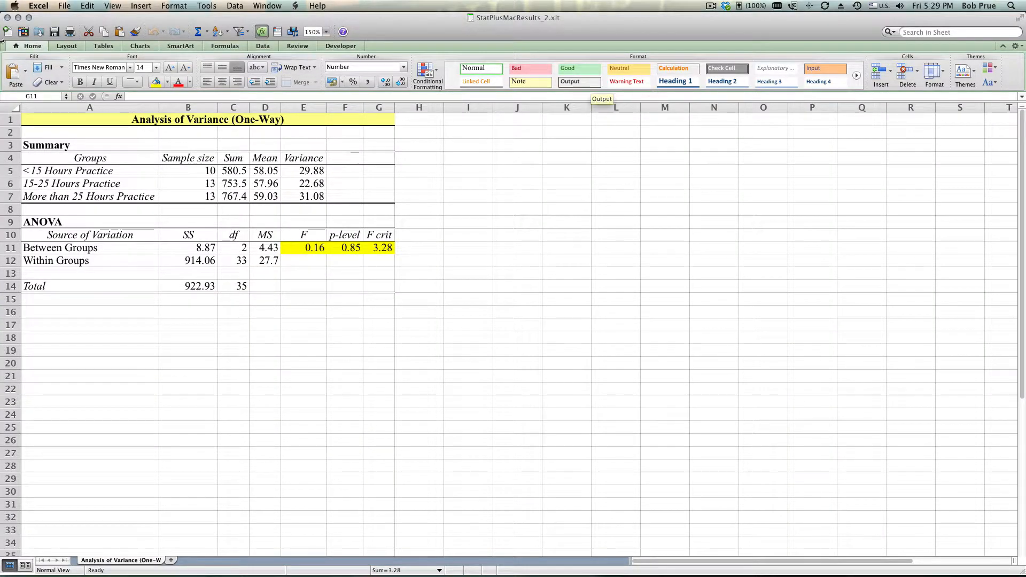
click(7, 18)
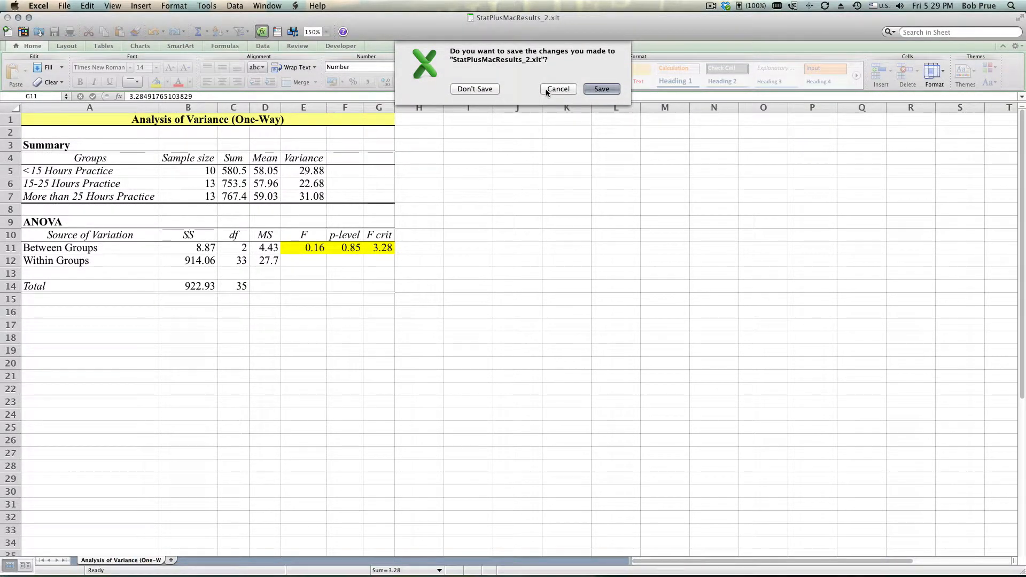
click(474, 88)
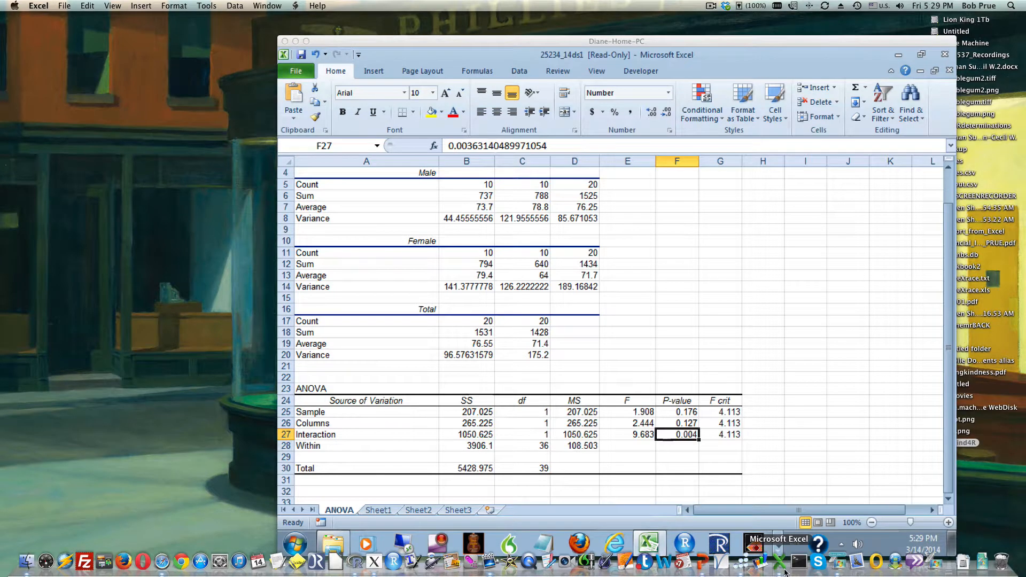
Reopen the recent workbook 25234_14ds1(rimport).xlsx to check its contents and close it again.
right_click(785, 571)
mouse_move(827, 481)
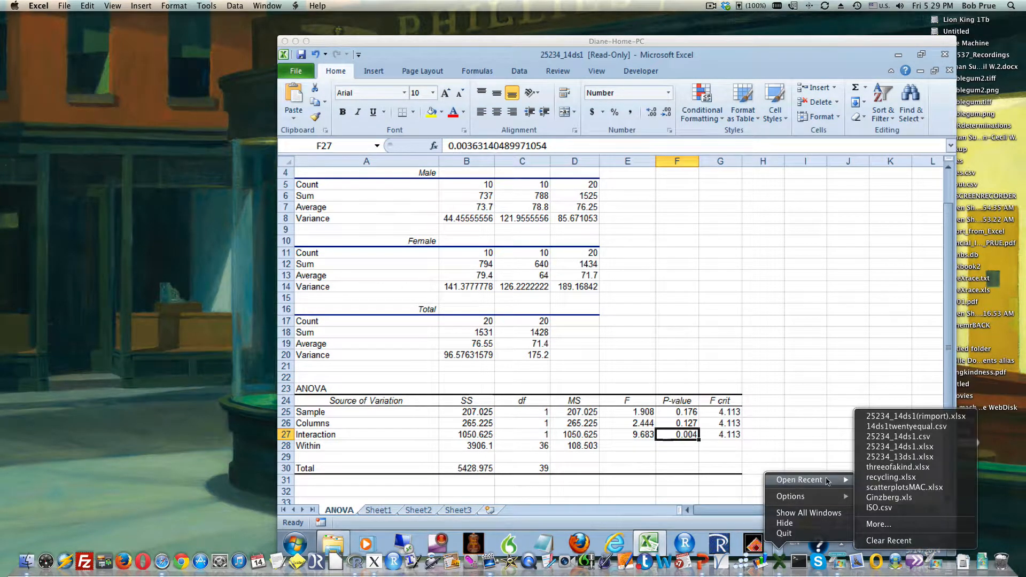
click(911, 421)
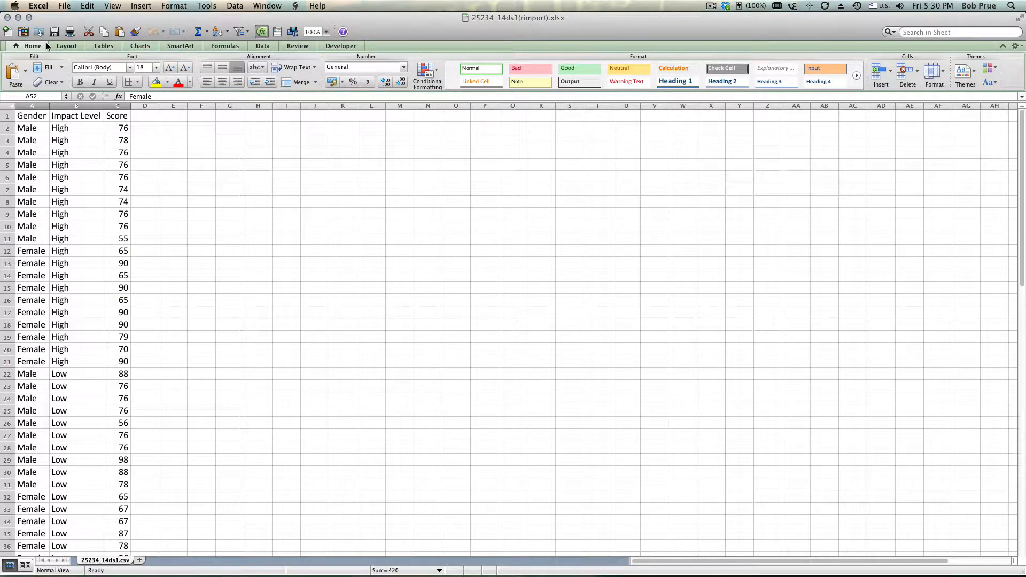
click(7, 18)
Close the blank workbook and return to R Commander to cancel the pending text file import.
mouse_move(451, 576)
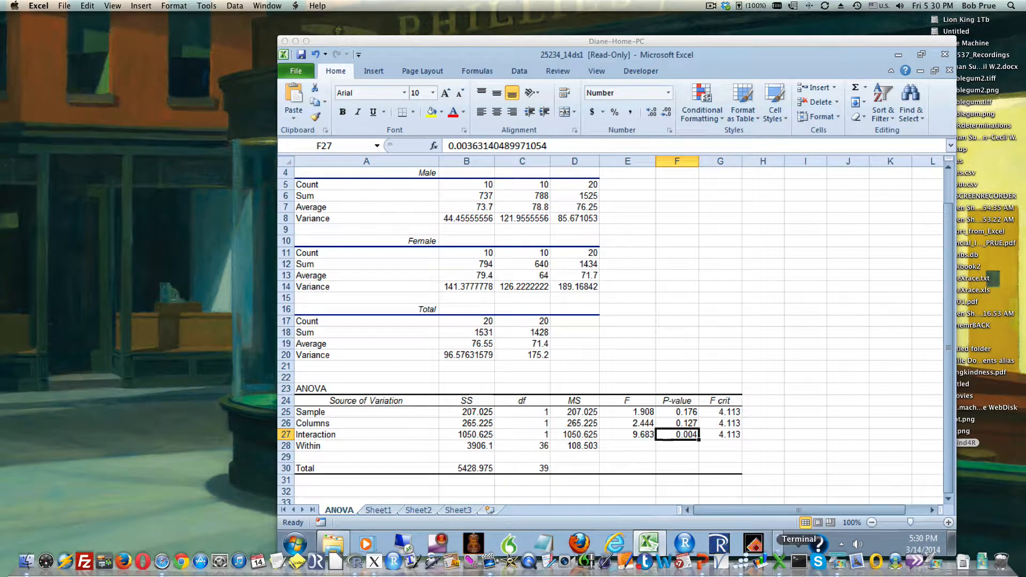
click(780, 562)
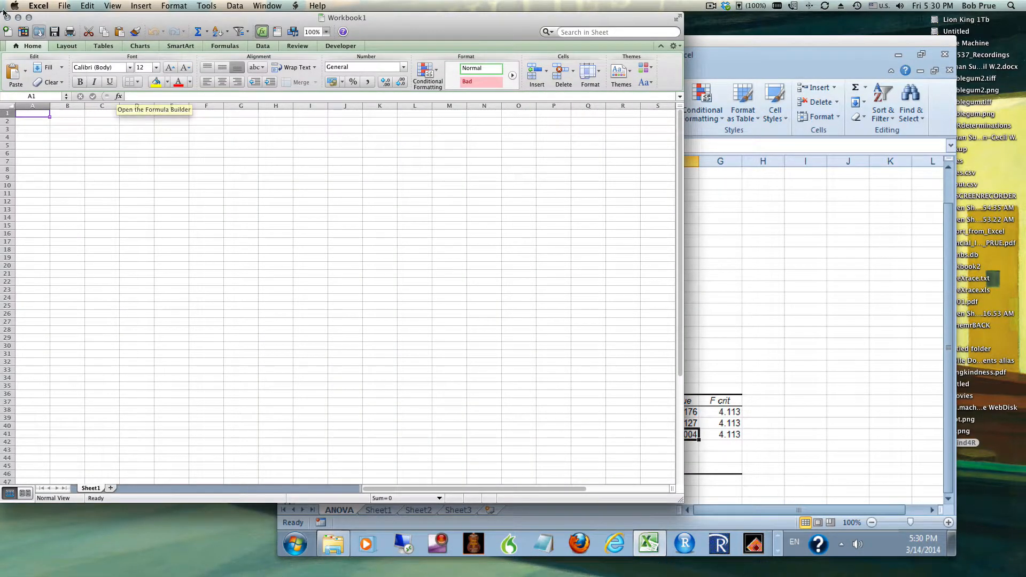
key(super+w)
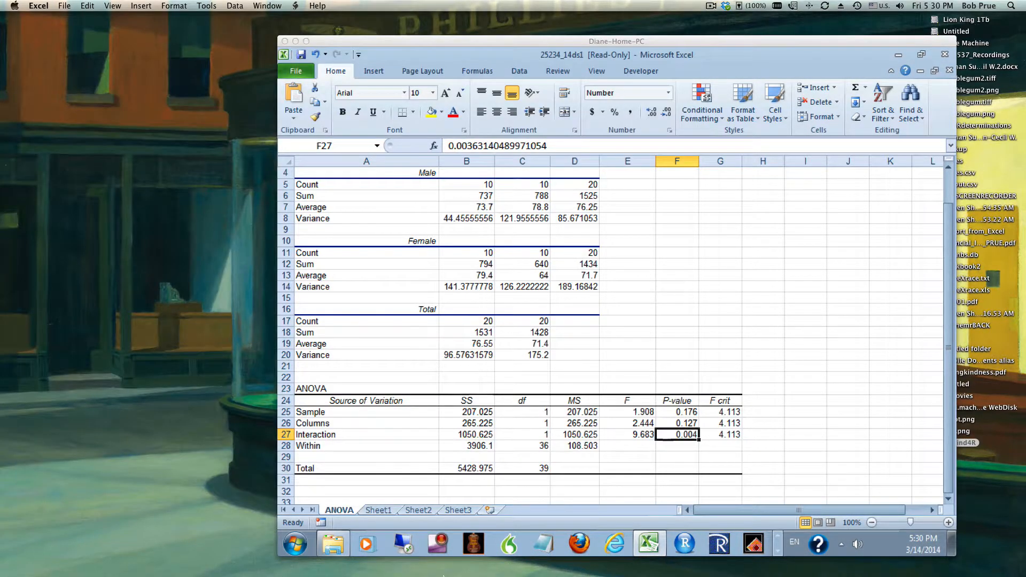
mouse_move(443, 576)
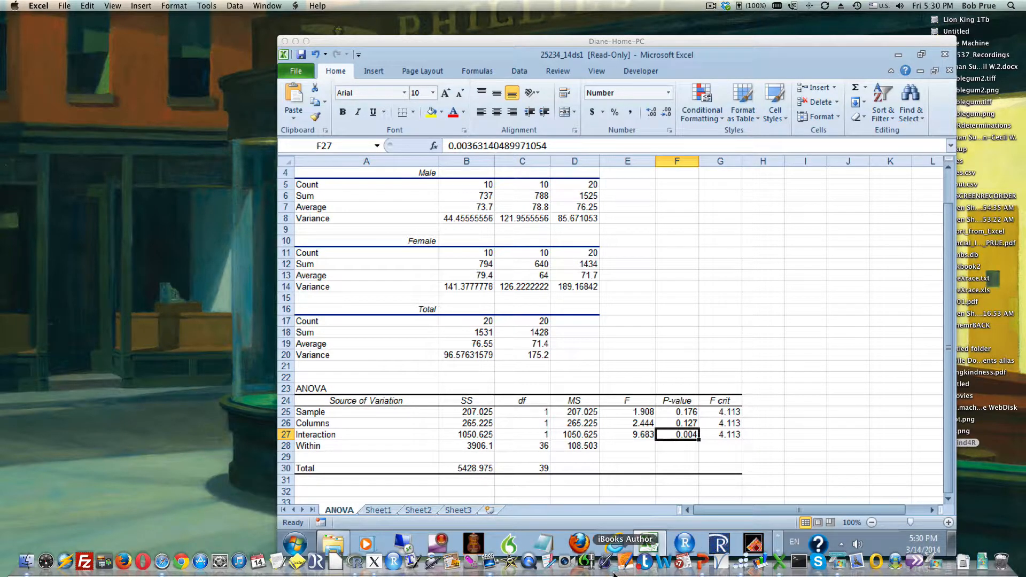
click(373, 564)
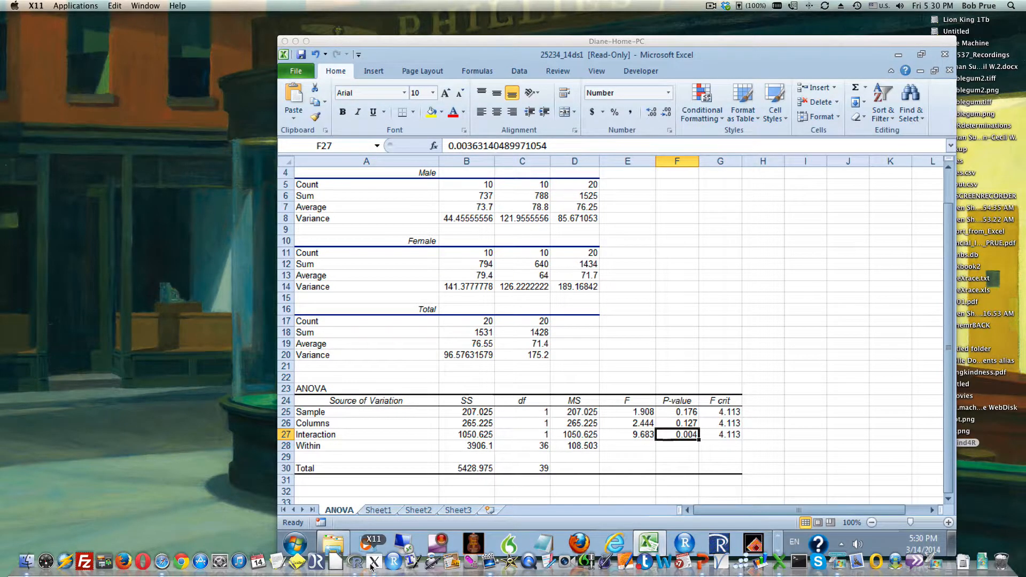
click(704, 364)
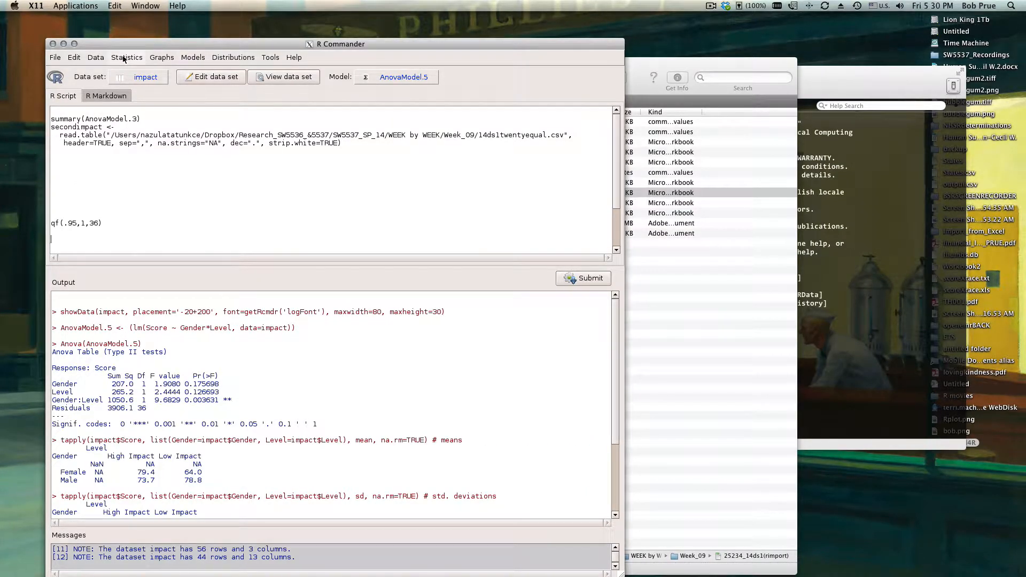
Import the Excel file 25234_14ds1(rimport).xlsx from the Week_09 folder as a data set named impact2.
click(96, 58)
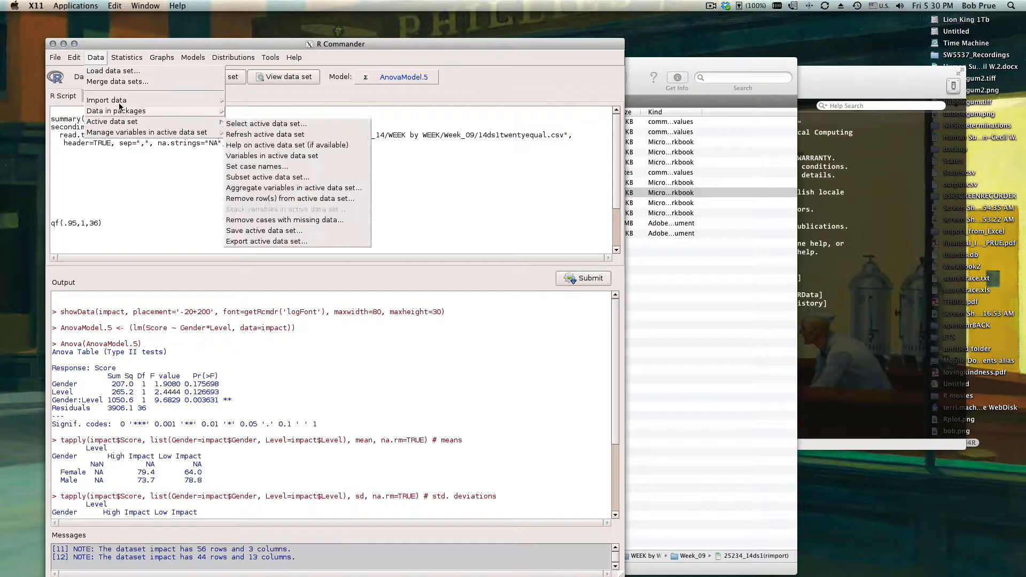
mouse_move(152, 102)
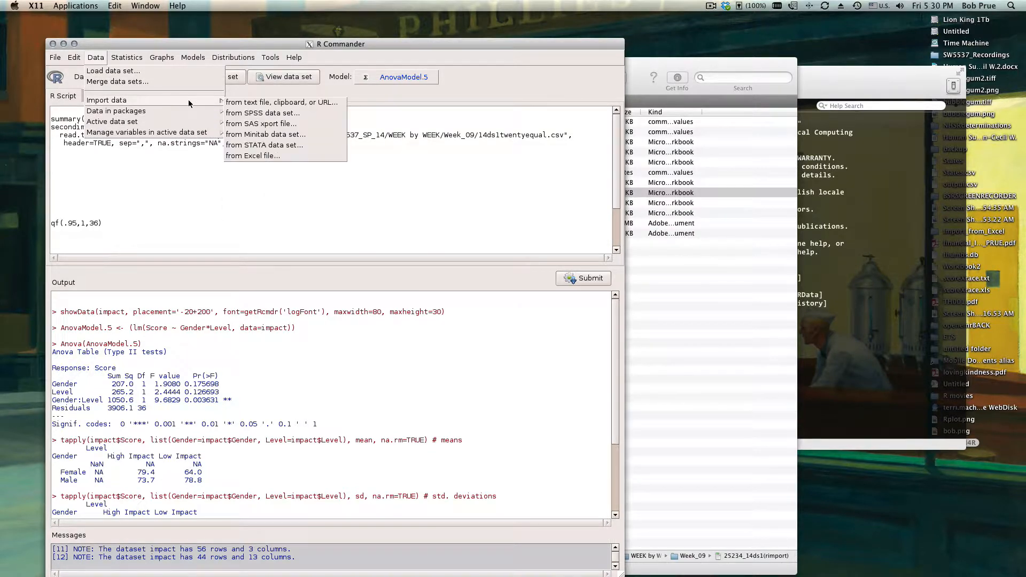
click(248, 156)
drag(177, 94, 72, 91)
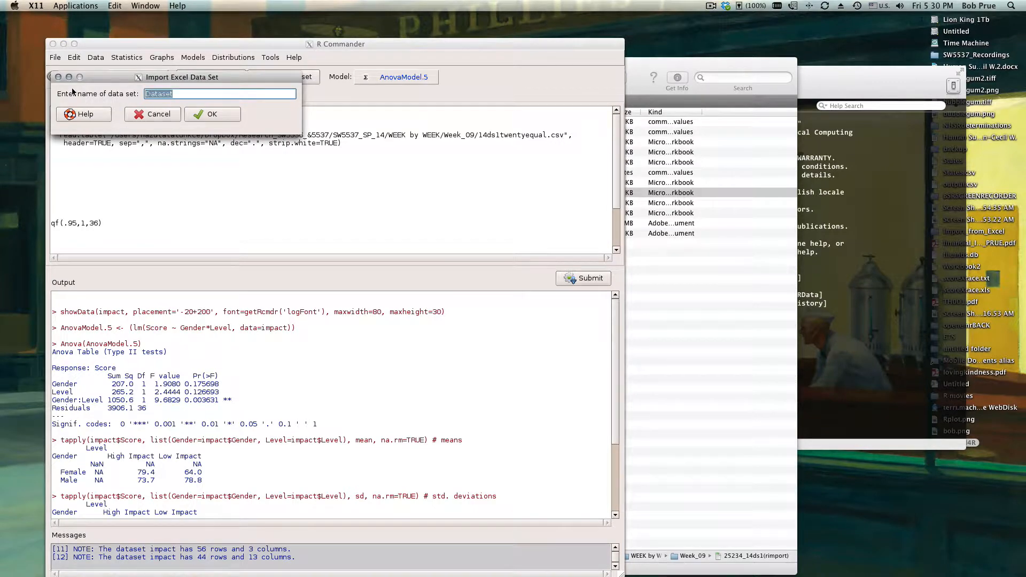
text(impact2)
click(211, 113)
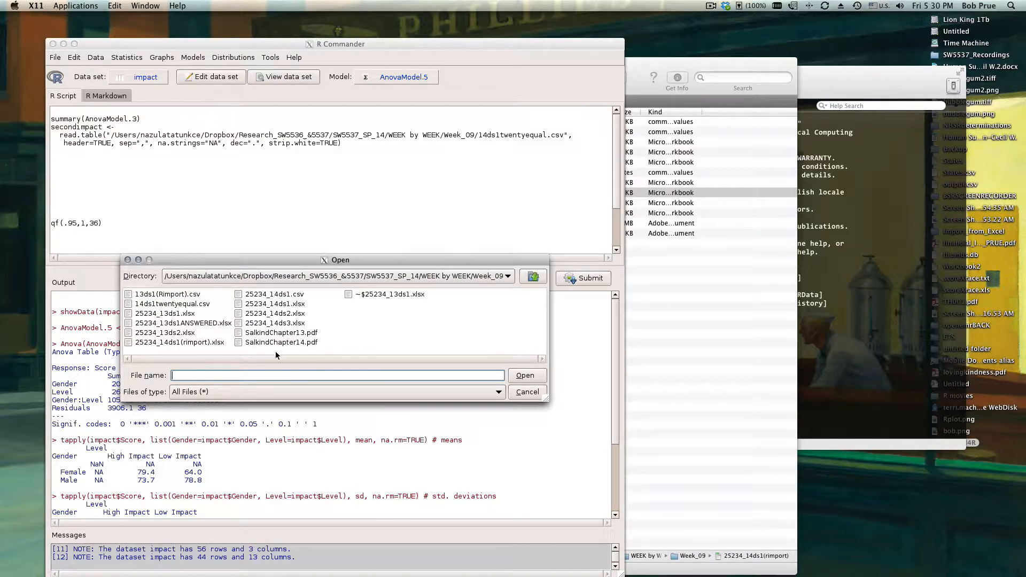
click(179, 342)
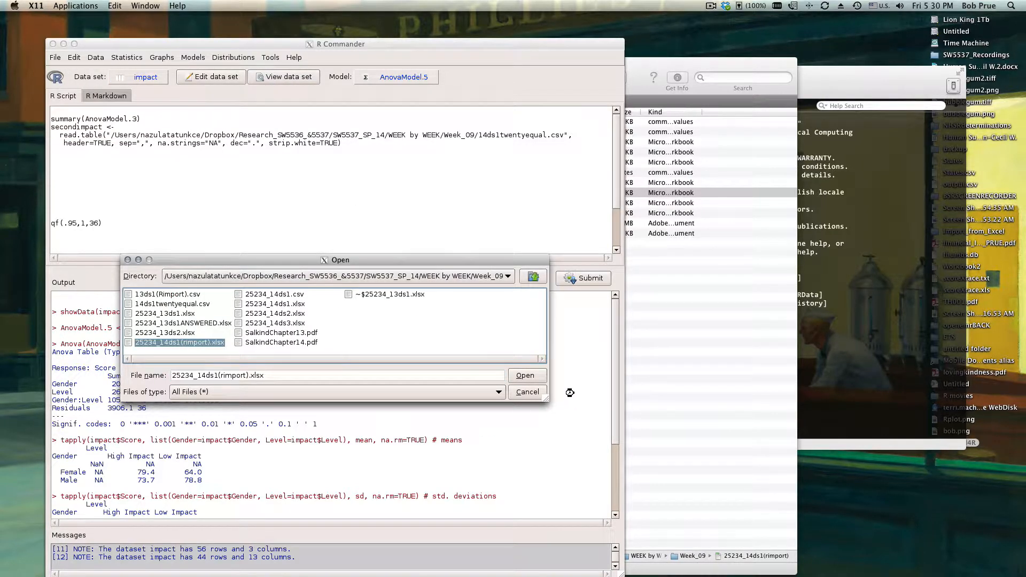
click(525, 376)
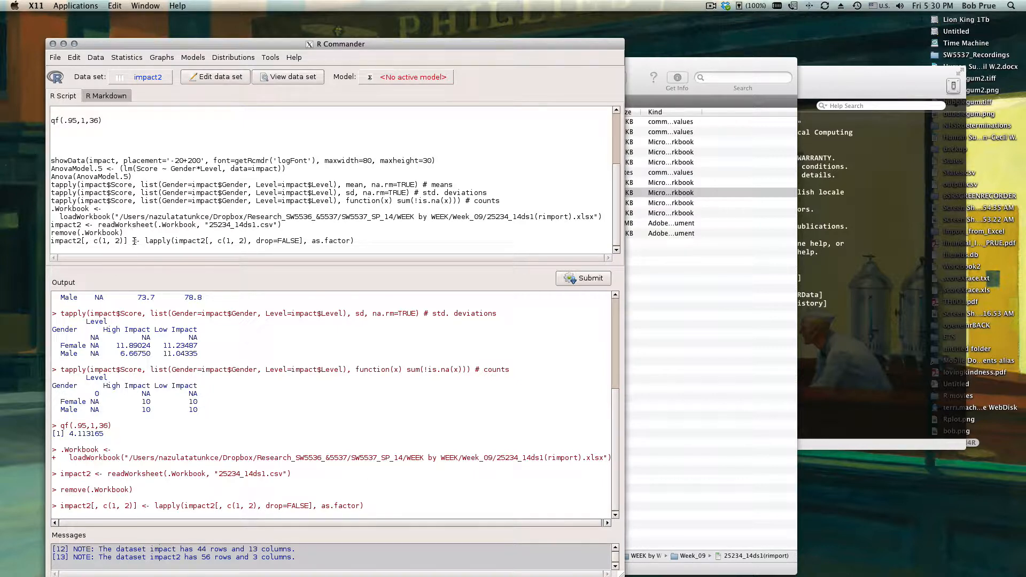
View the imported impact2 data set to check its Gender, Impact.Level and Score columns, and close the viewer.
scroll(134, 241, up, 5)
scroll(175, 213, down, 5)
click(301, 78)
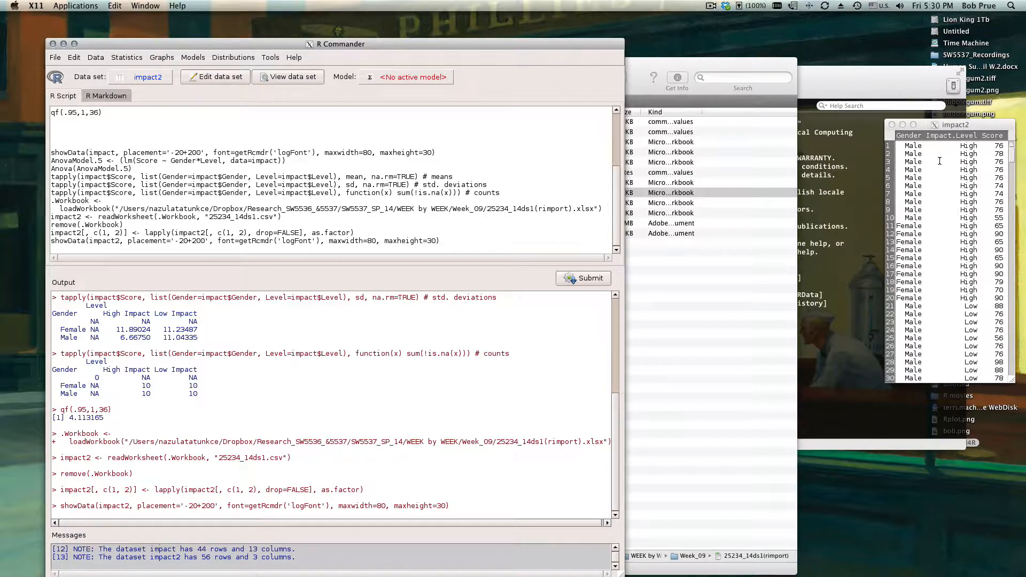
click(892, 124)
Produce a summary of the active data set impact2 and look back at the earlier ANOVA output.
click(126, 58)
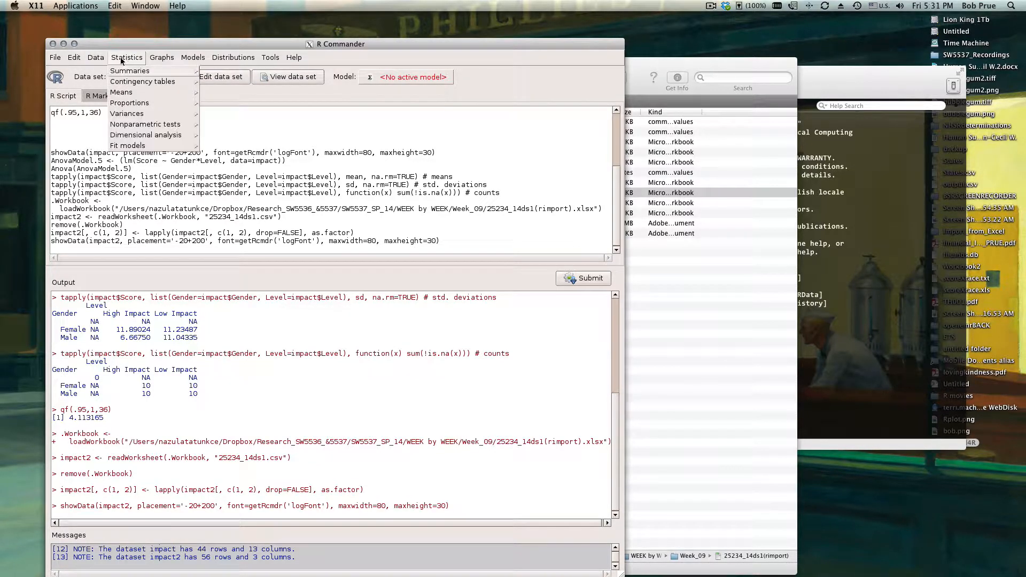
mouse_move(128, 71)
click(271, 76)
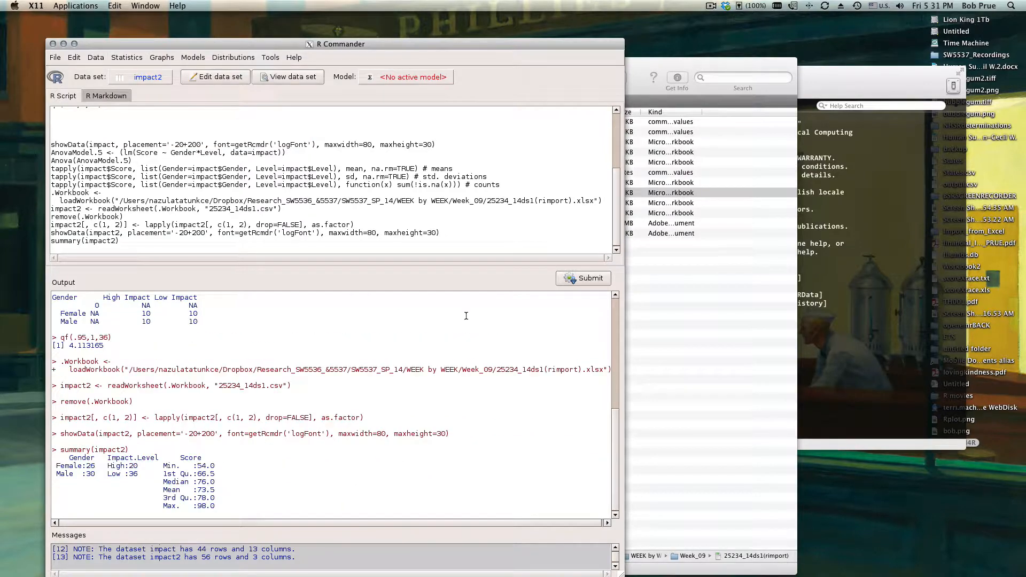
click(96, 475)
scroll(282, 470, up, 10)
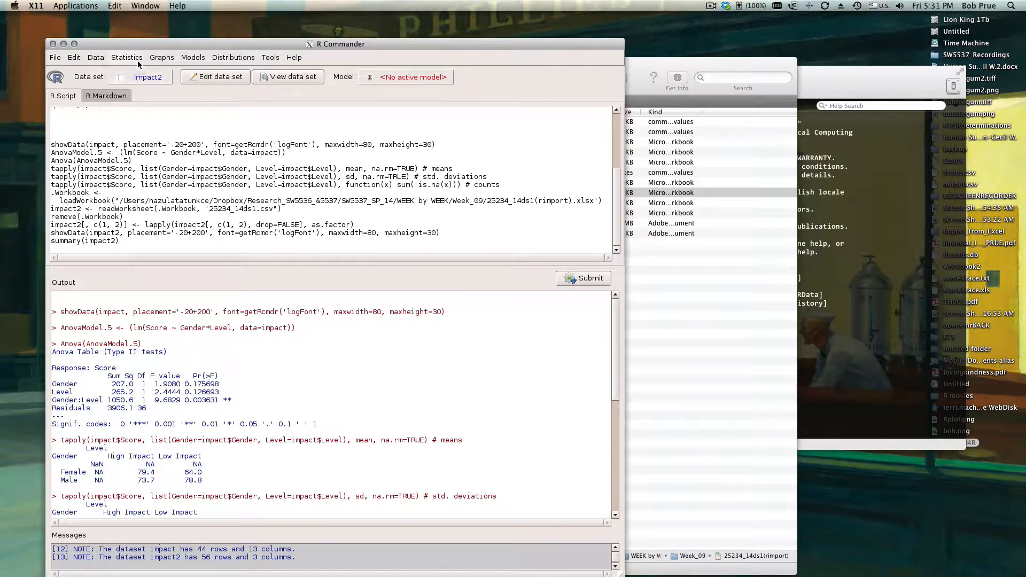
Make impact the active data set again in place of impact2.
click(138, 80)
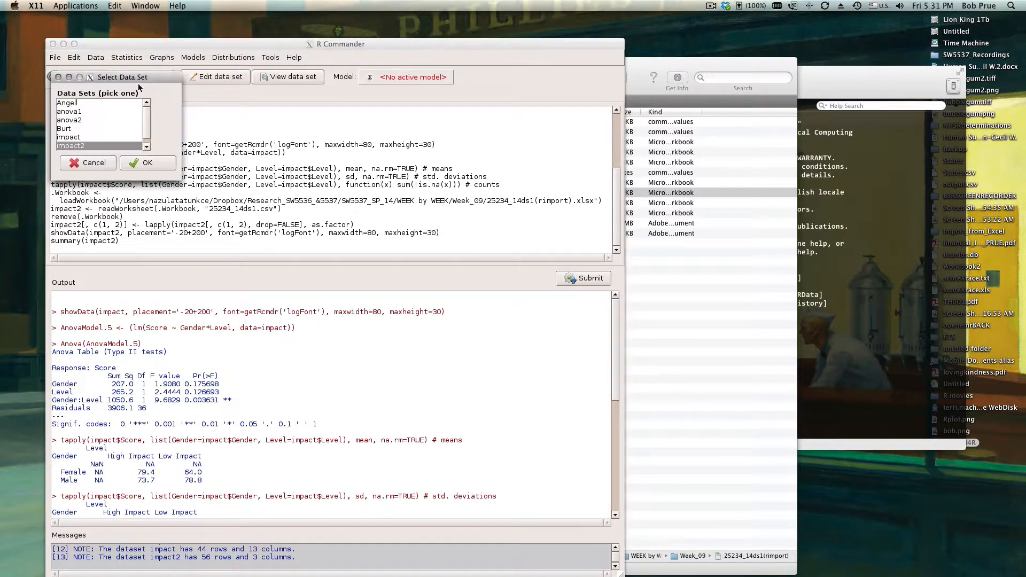
click(87, 137)
click(139, 162)
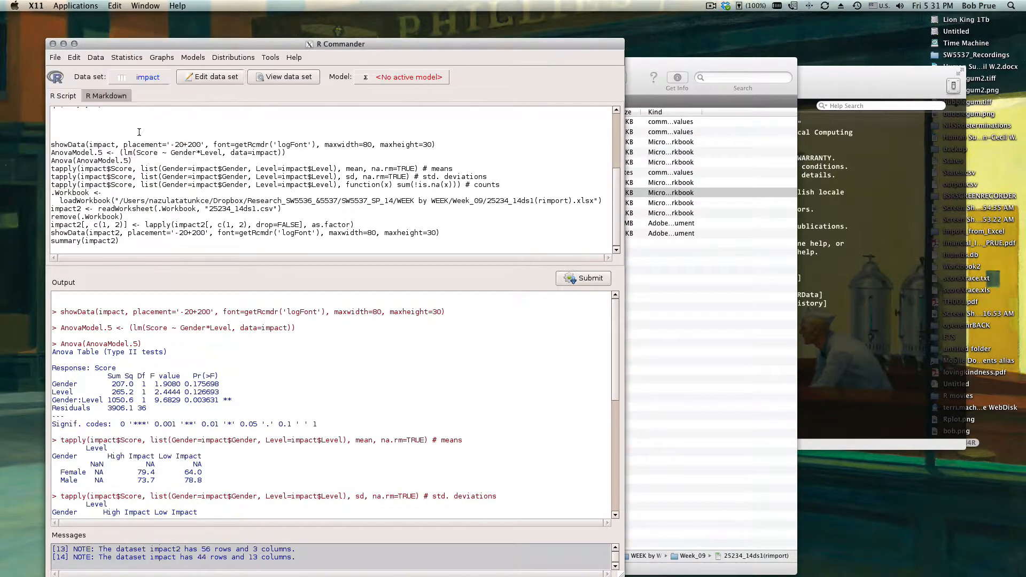
click(134, 58)
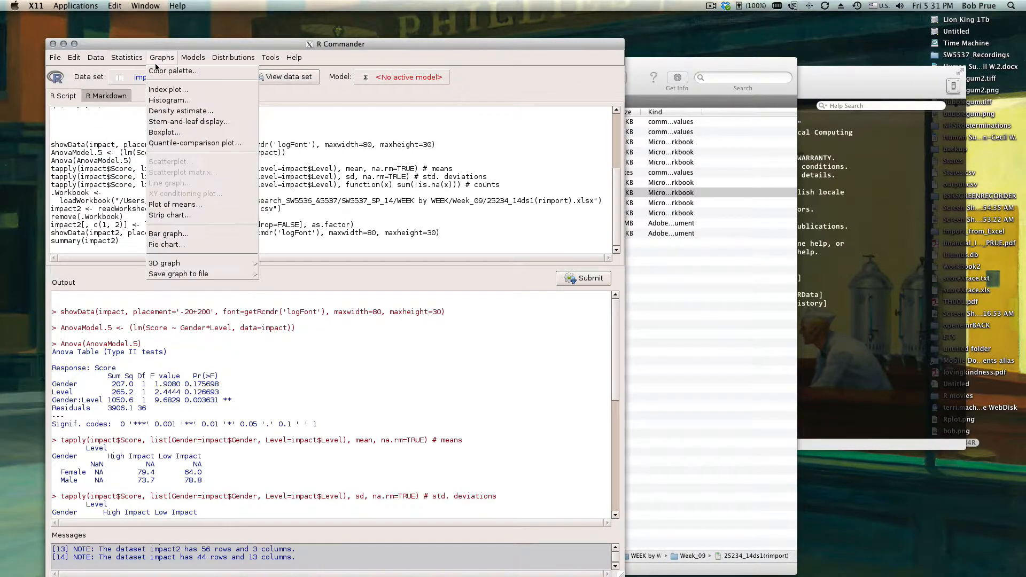
Produce a summary of the active data set impact and compare it with the impact2 summary and the earlier ANOVA output.
mouse_move(131, 71)
click(223, 74)
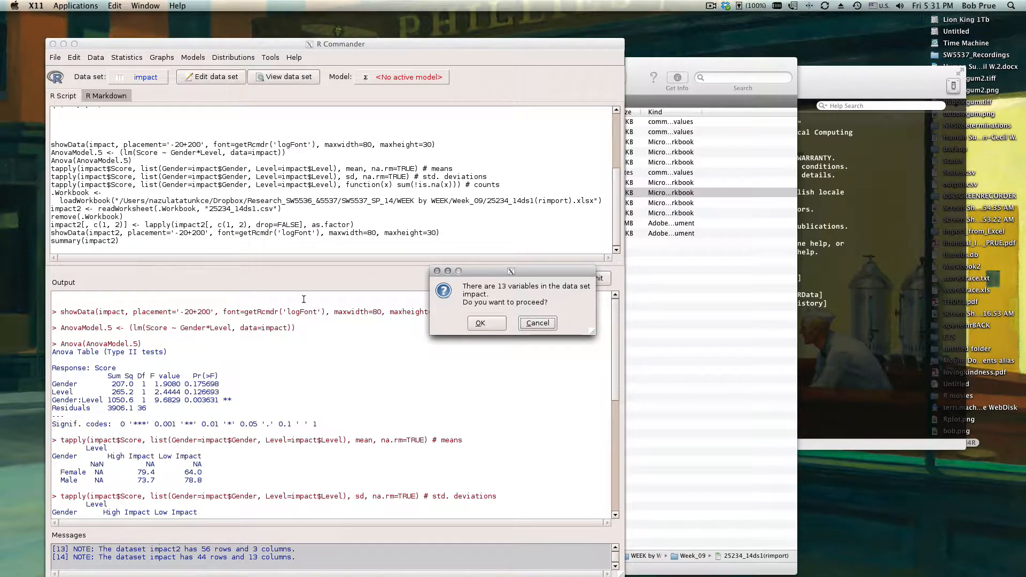
click(480, 323)
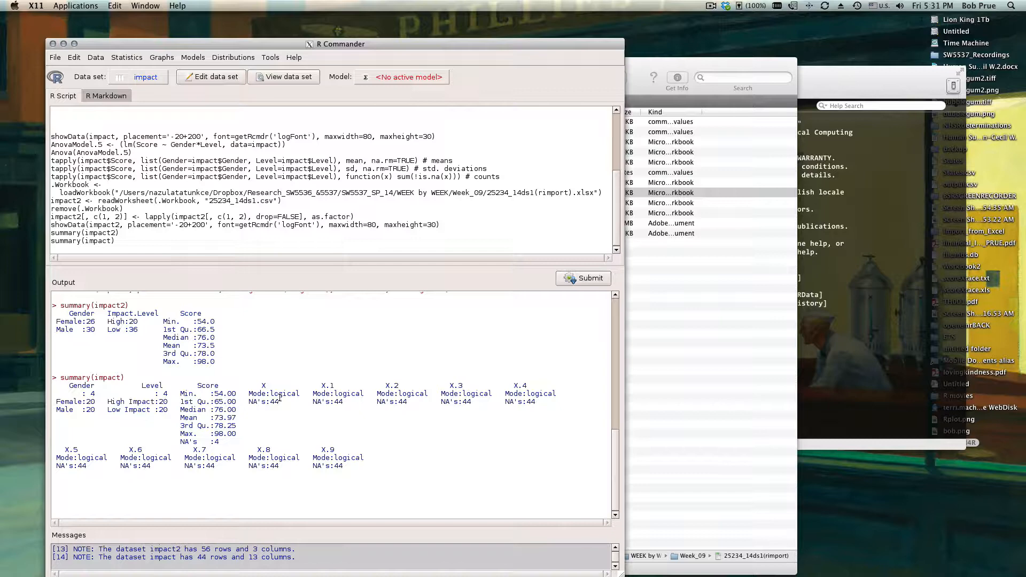
scroll(280, 399, up, 10)
scroll(278, 400, down, 10)
scroll(277, 401, up, 2)
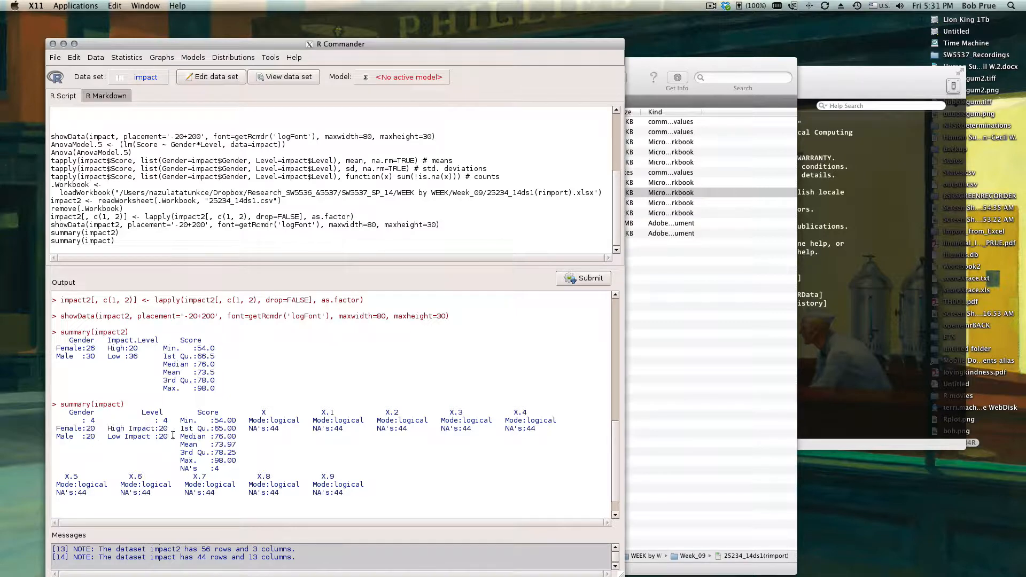
scroll(177, 422, up, 10)
scroll(179, 417, down, 10)
scroll(181, 412, up, 10)
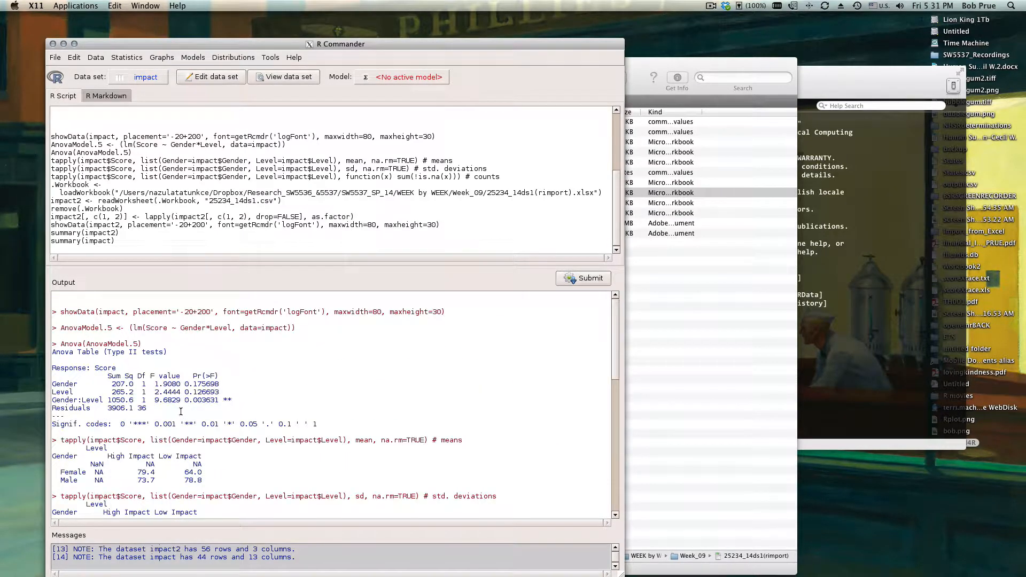
Make impact2 the active data set in place of impact.
click(138, 77)
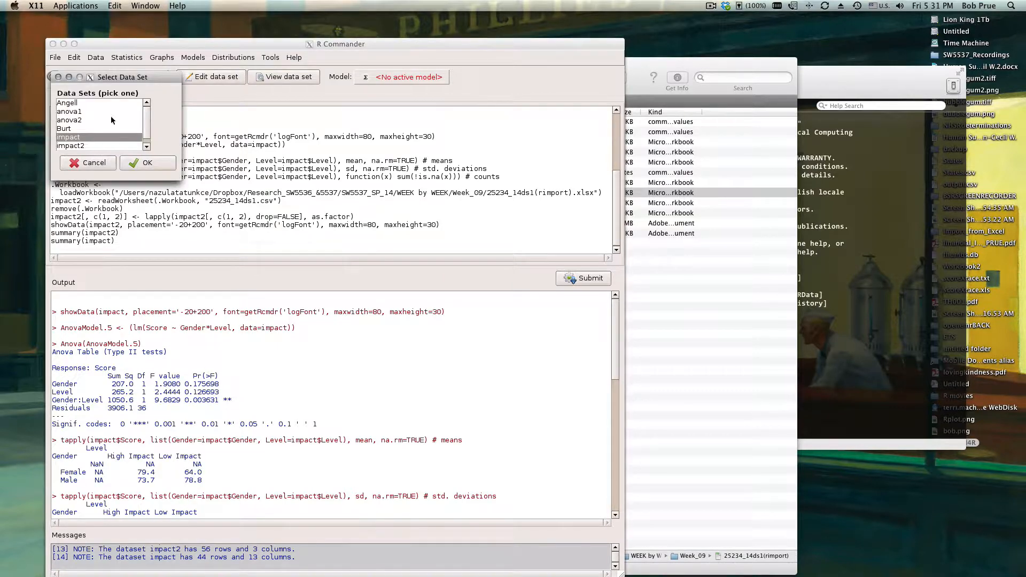
click(80, 146)
click(152, 162)
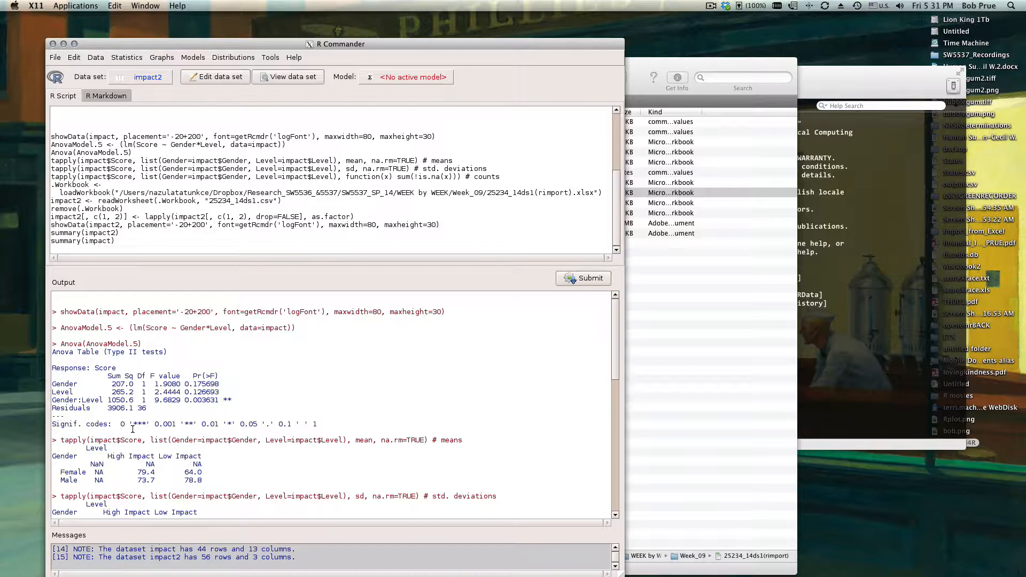
Run a multi-way ANOVA on impact2 with factors Gender and Impact.Level and response Score, and highlight the interaction row in the output.
scroll(150, 398, down, 10)
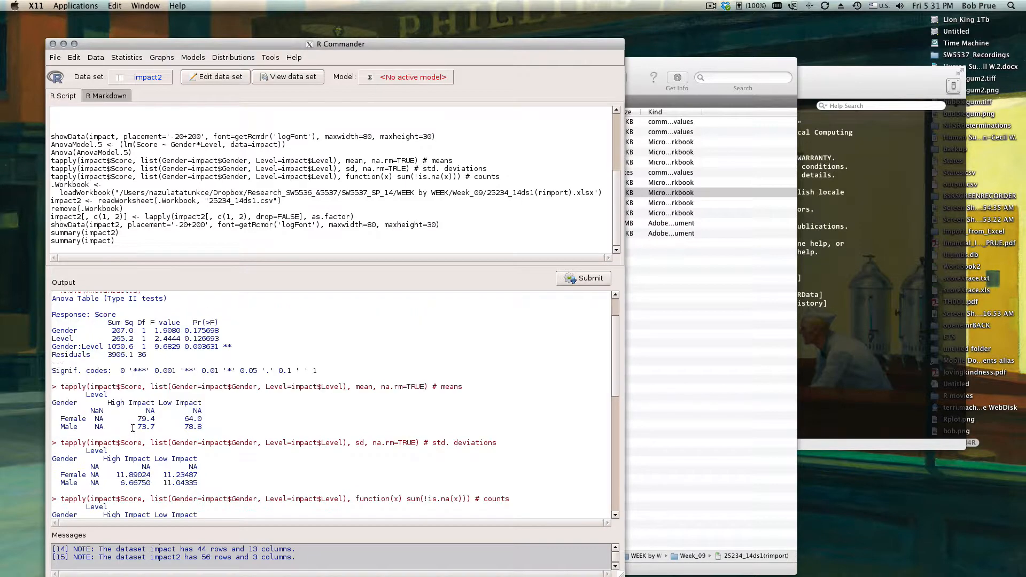
click(128, 57)
mouse_move(172, 94)
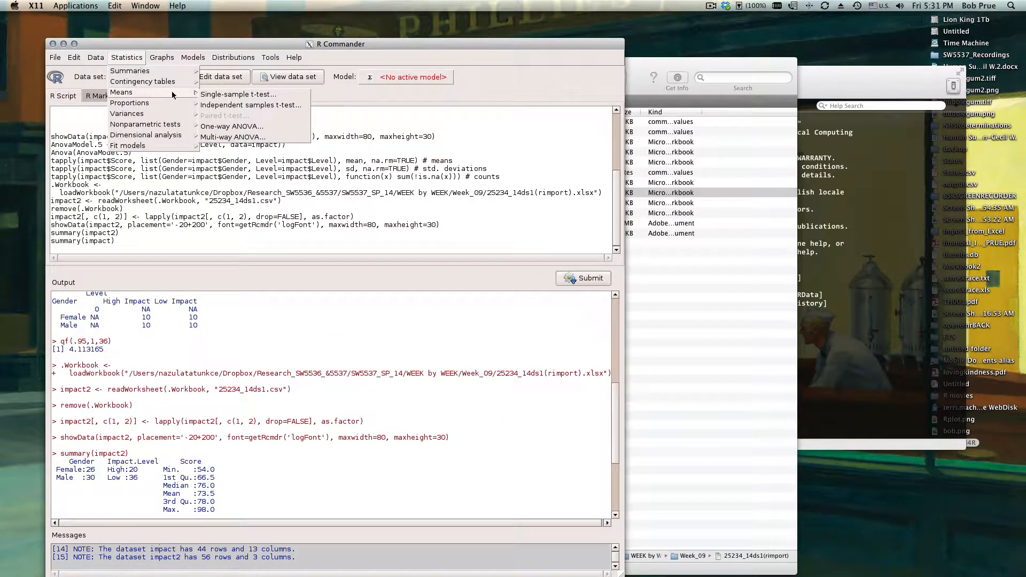
click(232, 137)
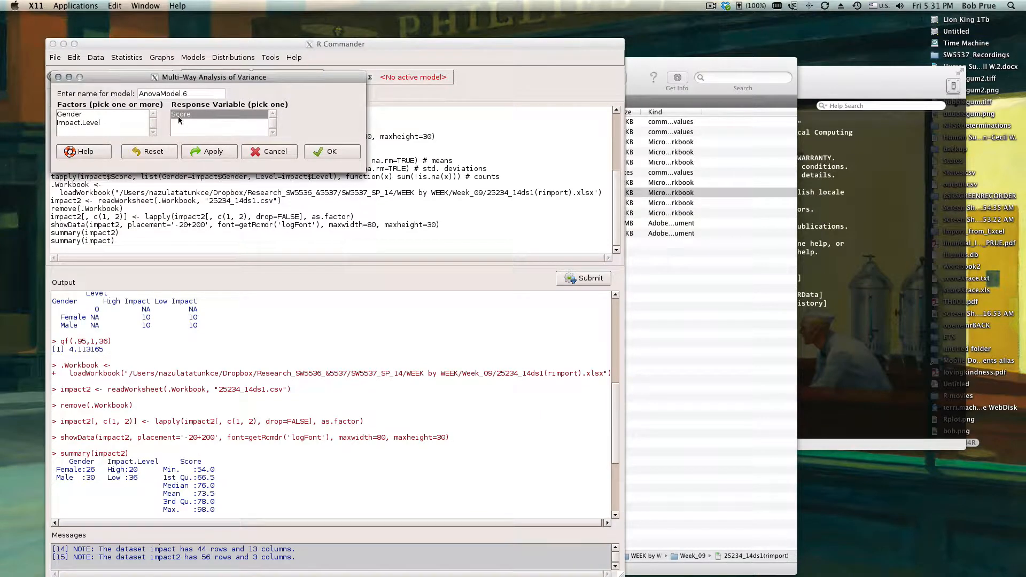
drag(78, 115, 78, 131)
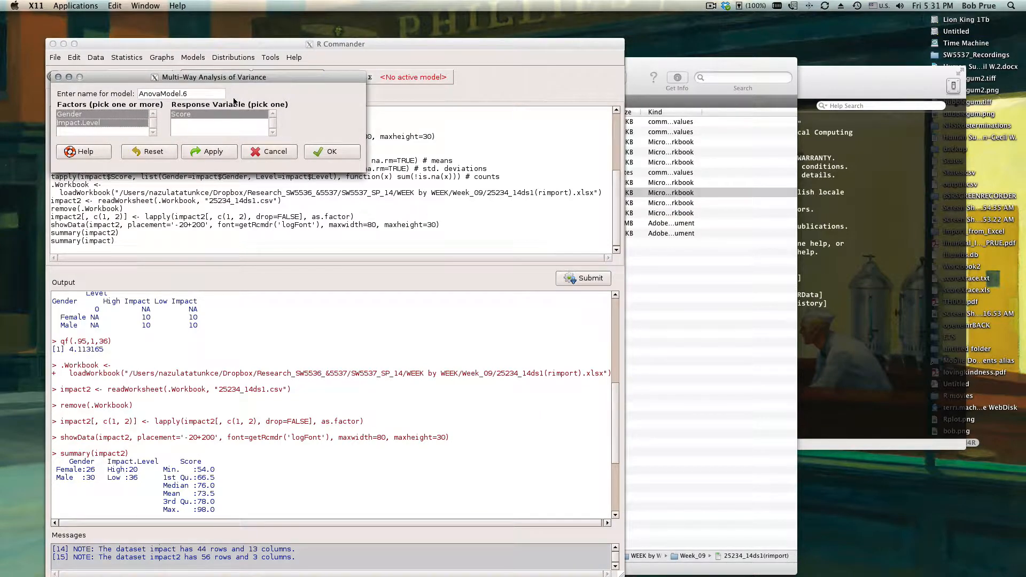
click(329, 153)
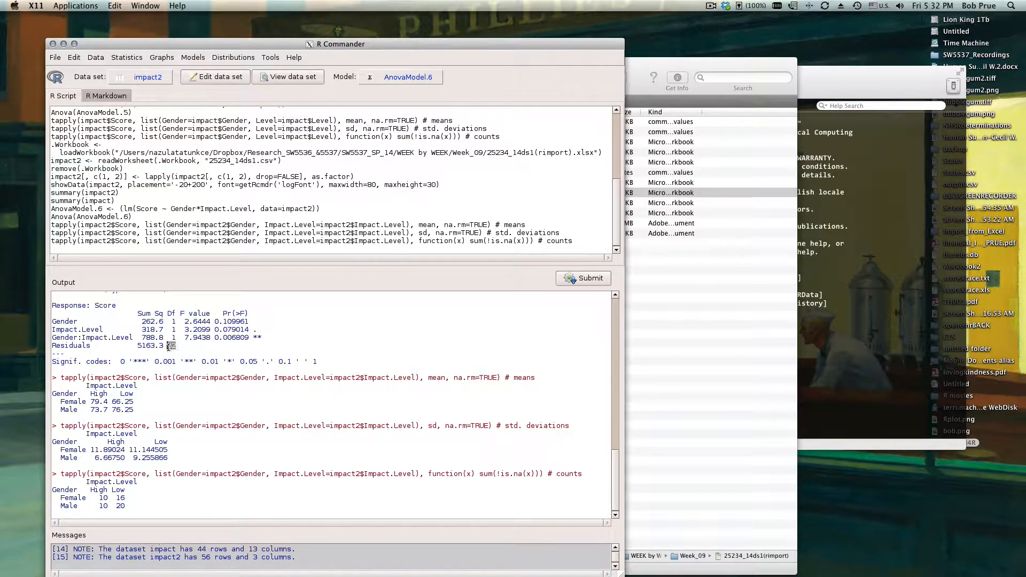
double_click(228, 340)
double_click(228, 340)
drag(56, 339, 262, 339)
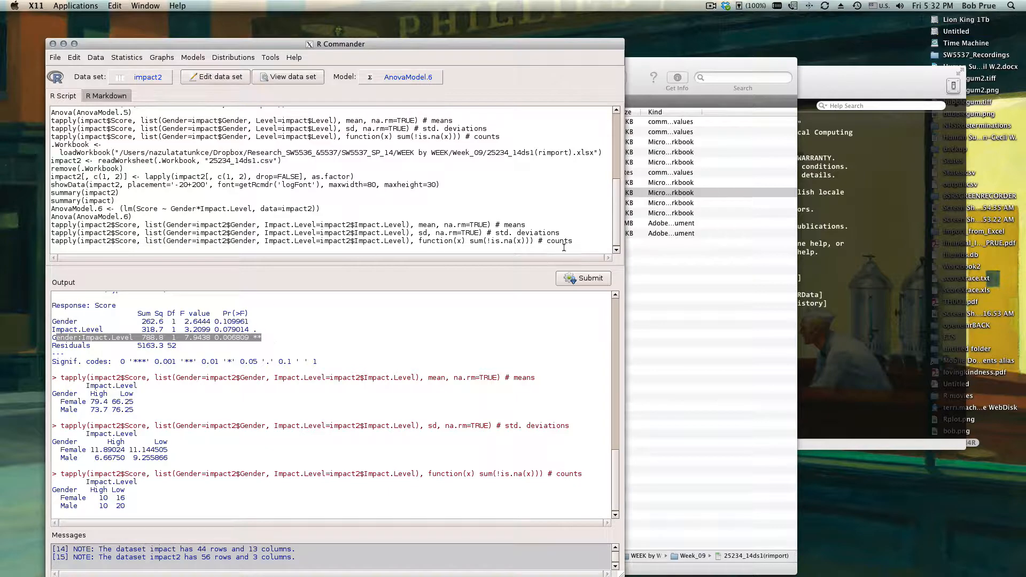
Add the command qf(.95,c(1,1,1),52) at the end of the script, submit it, and highlight the resulting critical F values.
click(62, 249)
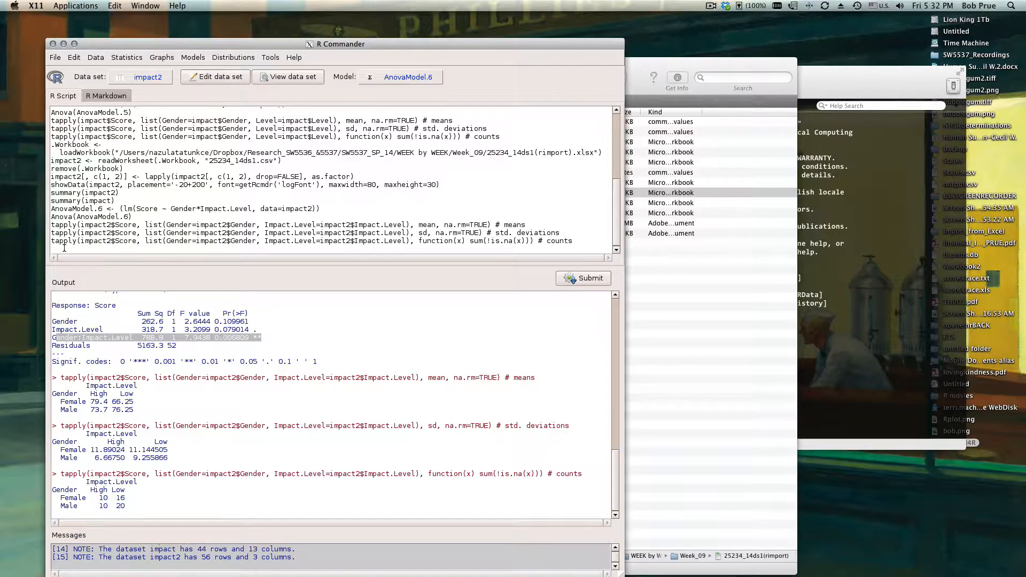
key(Return)
key(Return)
text(q)
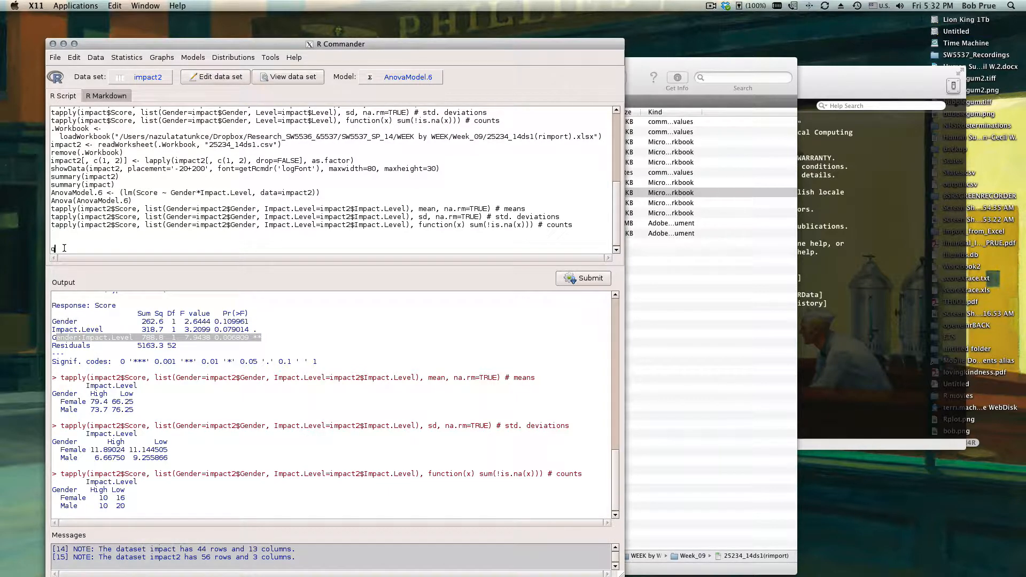
text(f(.95,c(1,1,1),52))
click(584, 278)
drag(70, 504, 200, 508)
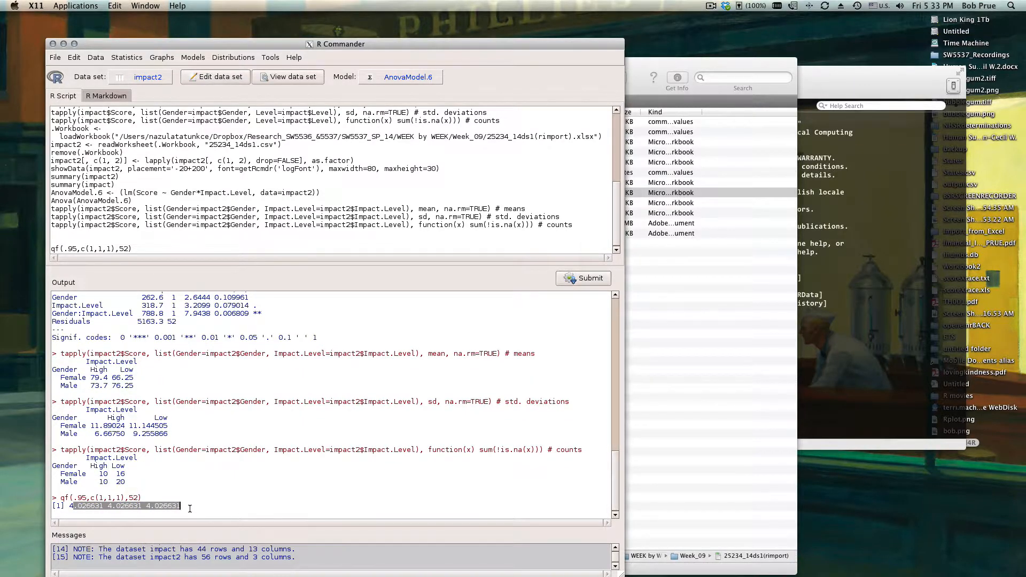
click(176, 508)
Examine the F values and p-values for Gender, Impact.Level and their interaction in the AnovaModel.6 table against the critical F values.
scroll(171, 508, up, 7)
scroll(141, 508, down, 7)
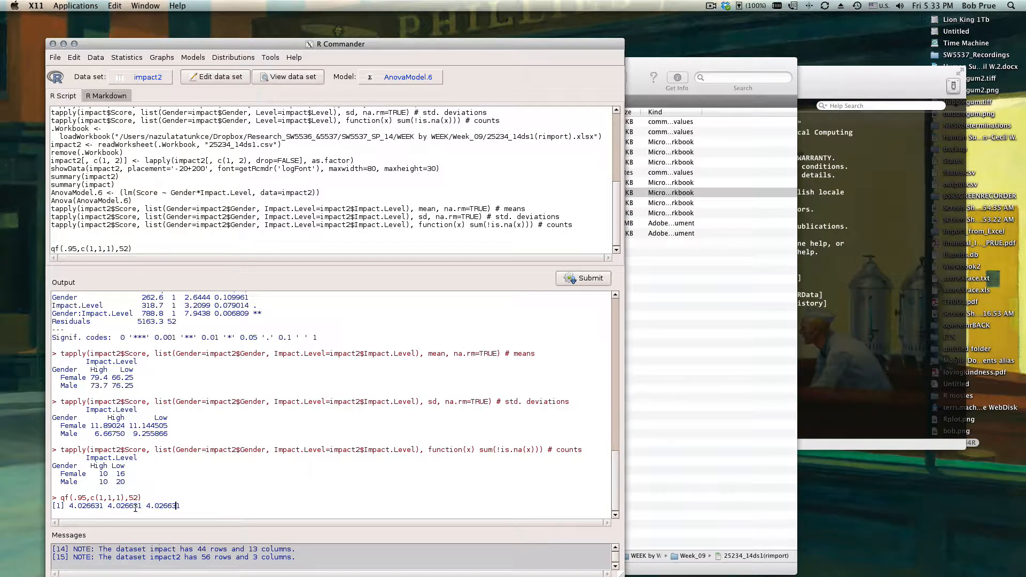
scroll(180, 506, up, 5)
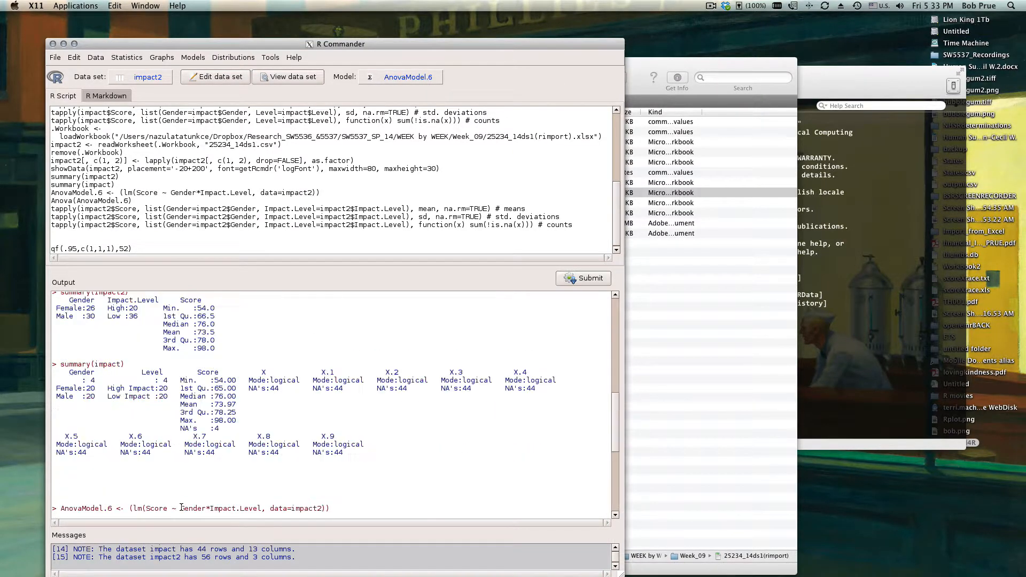
scroll(181, 506, down, 5)
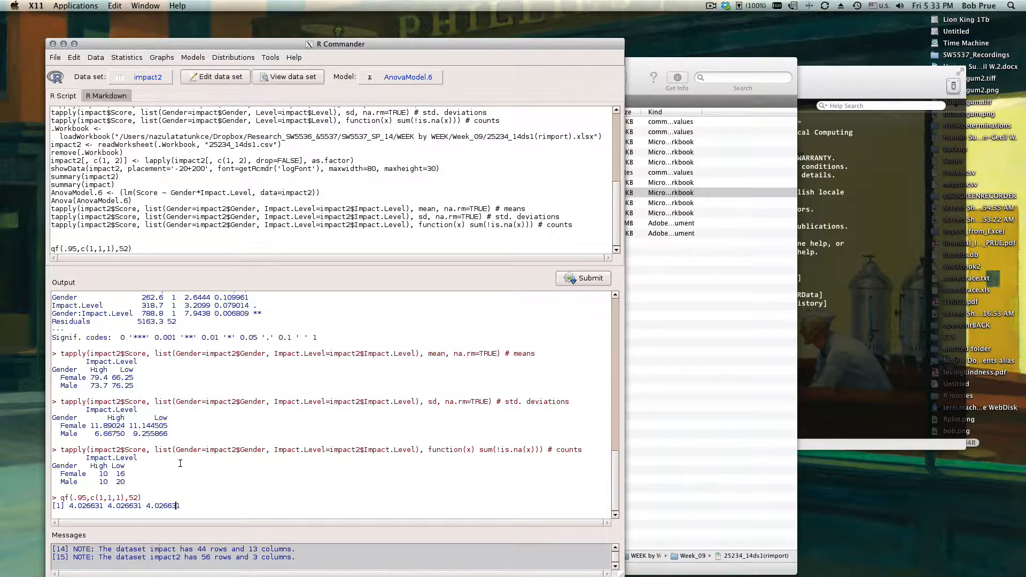
drag(614, 473, 614, 463)
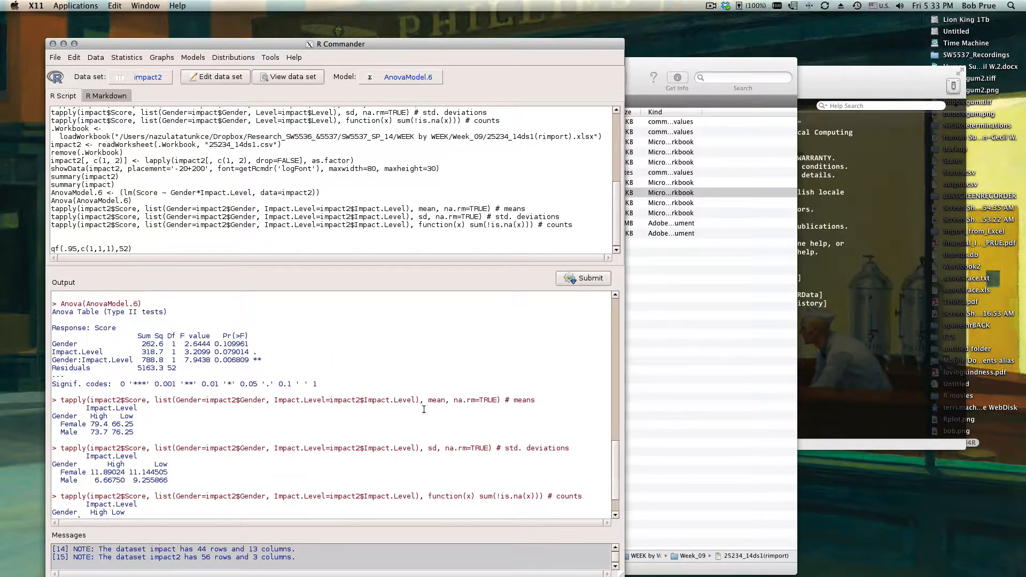
drag(260, 353, 157, 345)
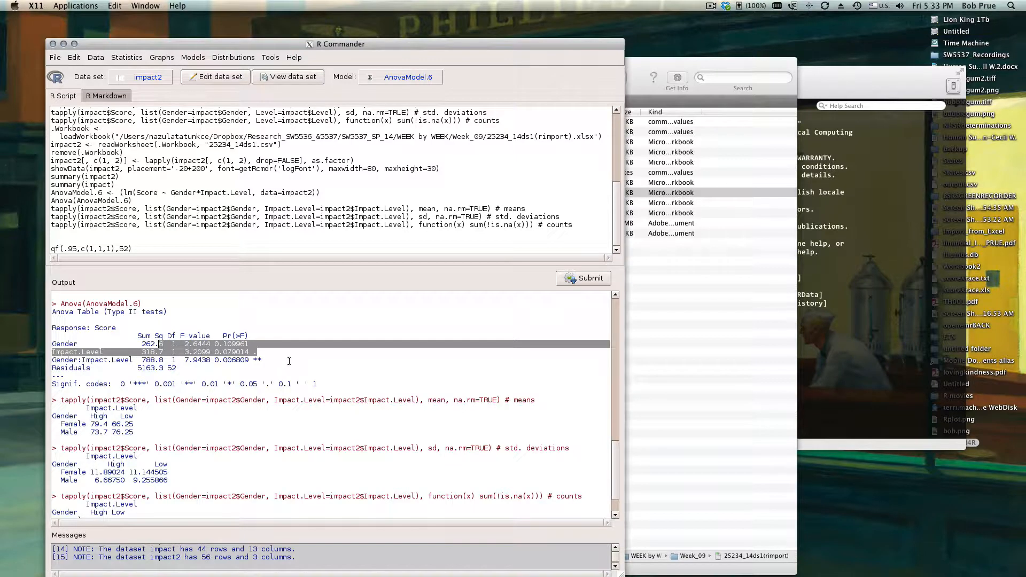
click(200, 360)
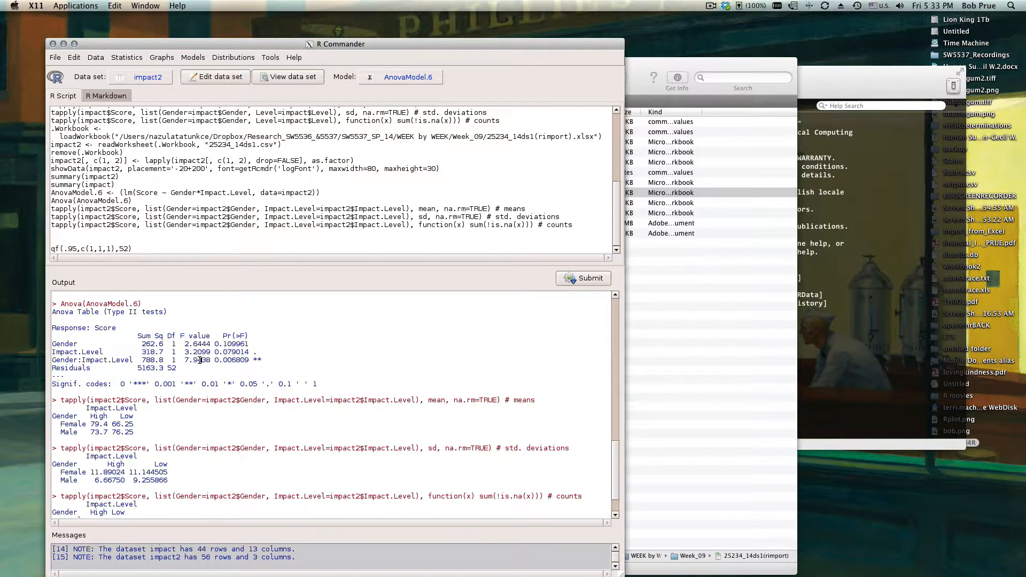
double_click(200, 360)
drag(287, 363, 183, 362)
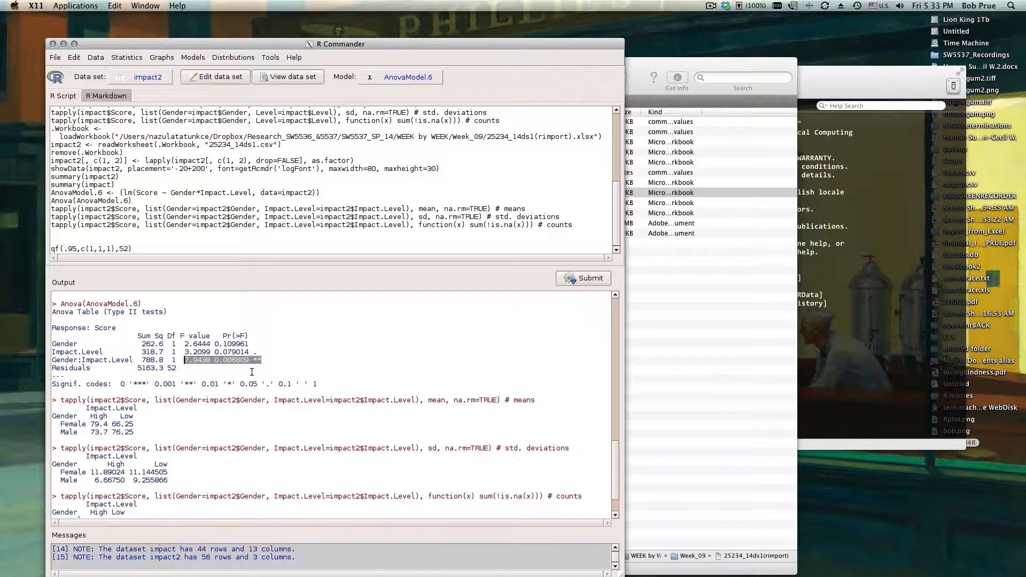
click(78, 359)
Look back at the earlier output for the impact data set and return to the AnovaModel.6 results.
scroll(352, 374, down, 2)
scroll(165, 432, up, 10)
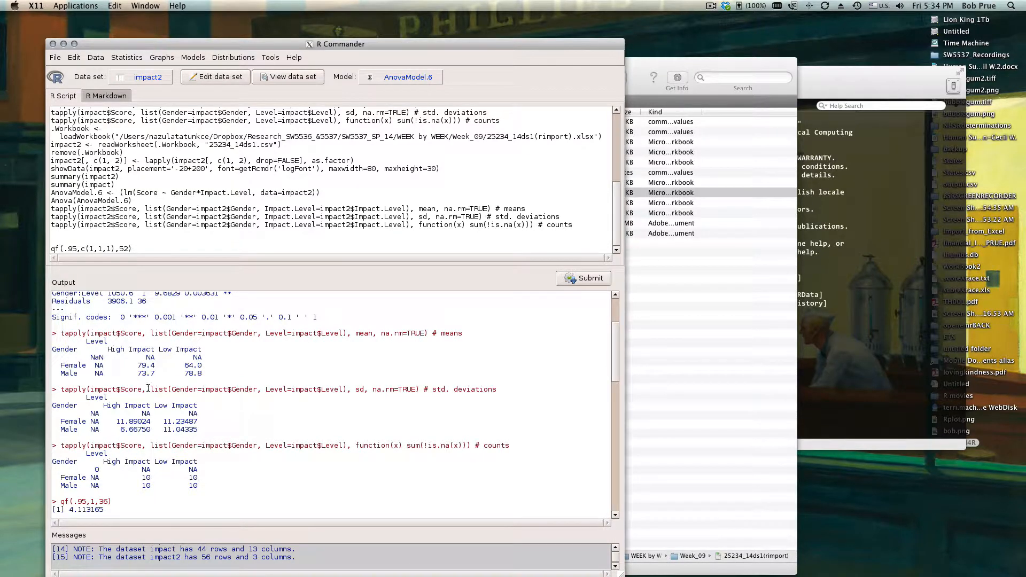
scroll(148, 387, down, 10)
scroll(251, 410, up, 5)
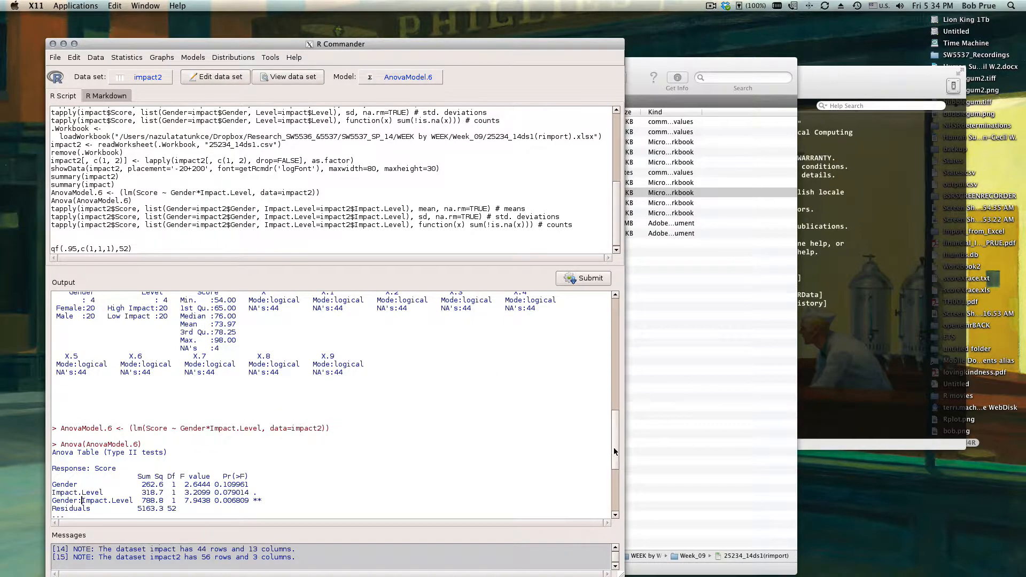
drag(613, 452, 616, 475)
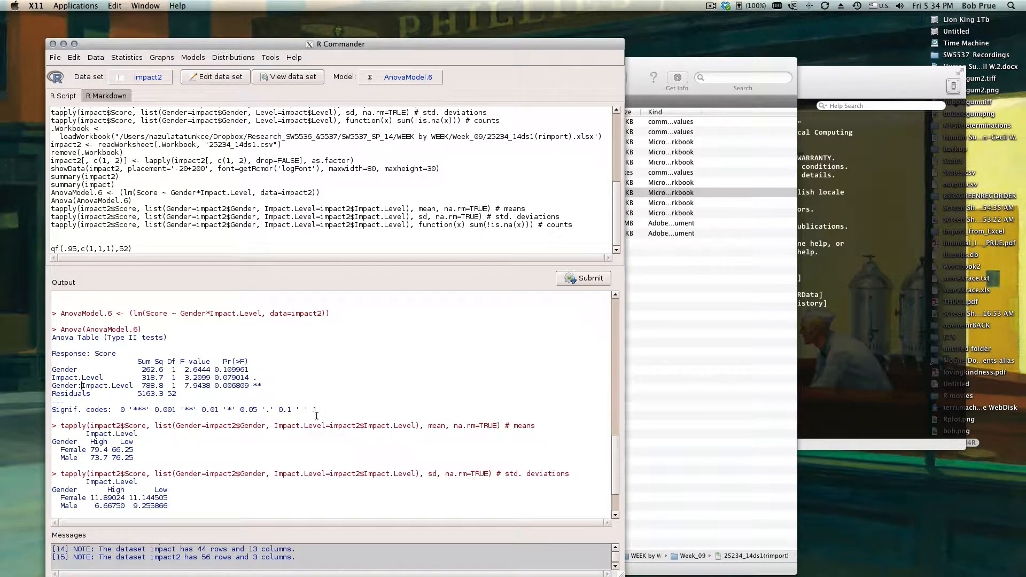
click(280, 416)
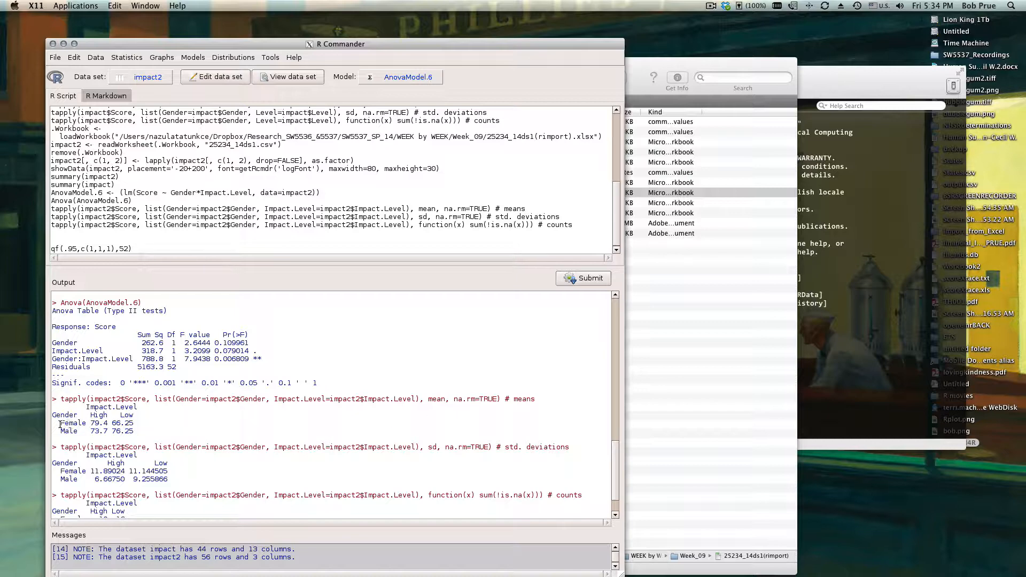
Examine the impact2 mean scores by gender and impact level, and compare them with the means from the earlier impact analysis.
drag(90, 431, 112, 424)
drag(90, 423, 105, 423)
drag(142, 435, 116, 432)
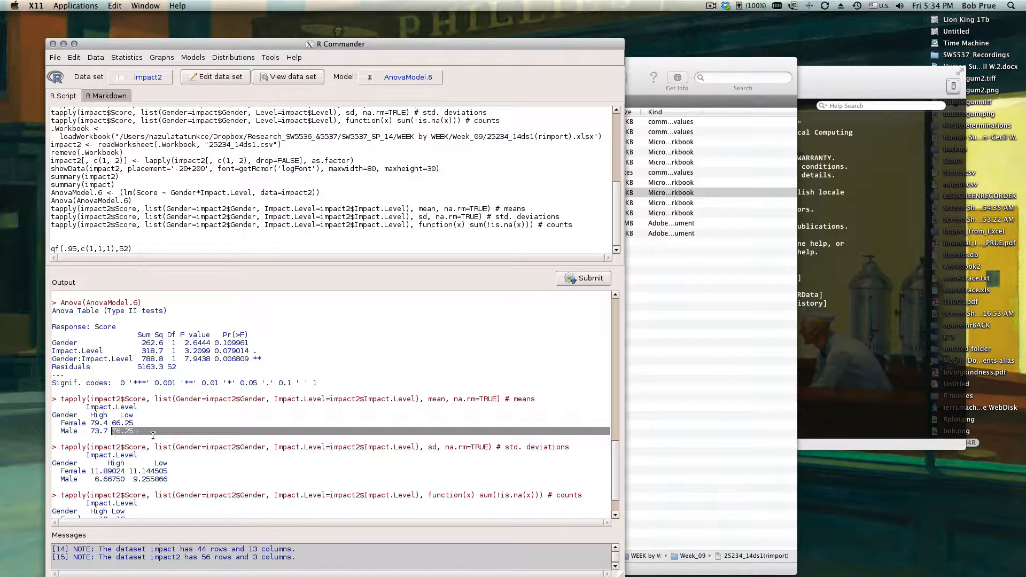
click(140, 433)
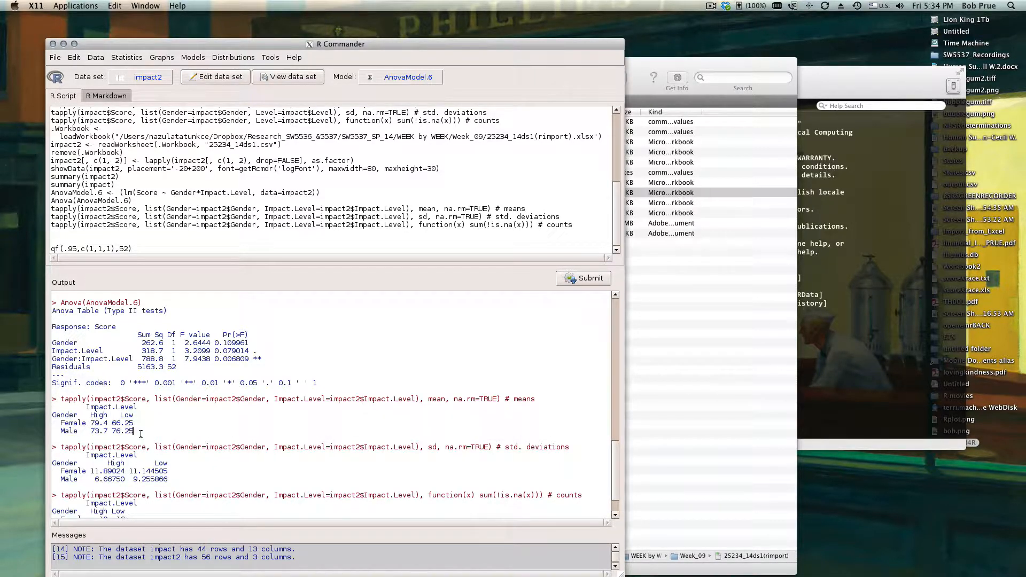
triple_click(124, 432)
click(140, 431)
triple_click(97, 434)
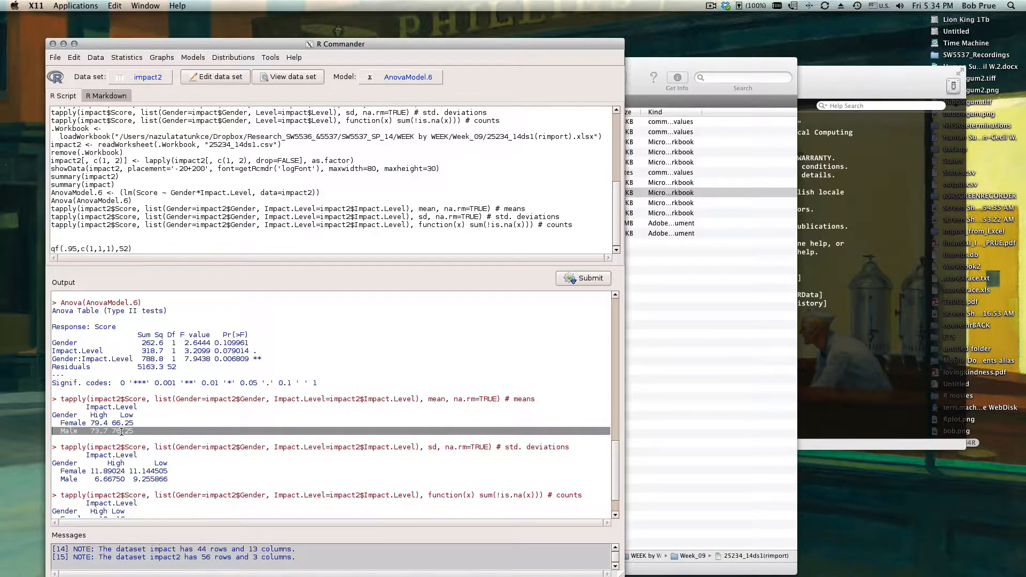
click(96, 432)
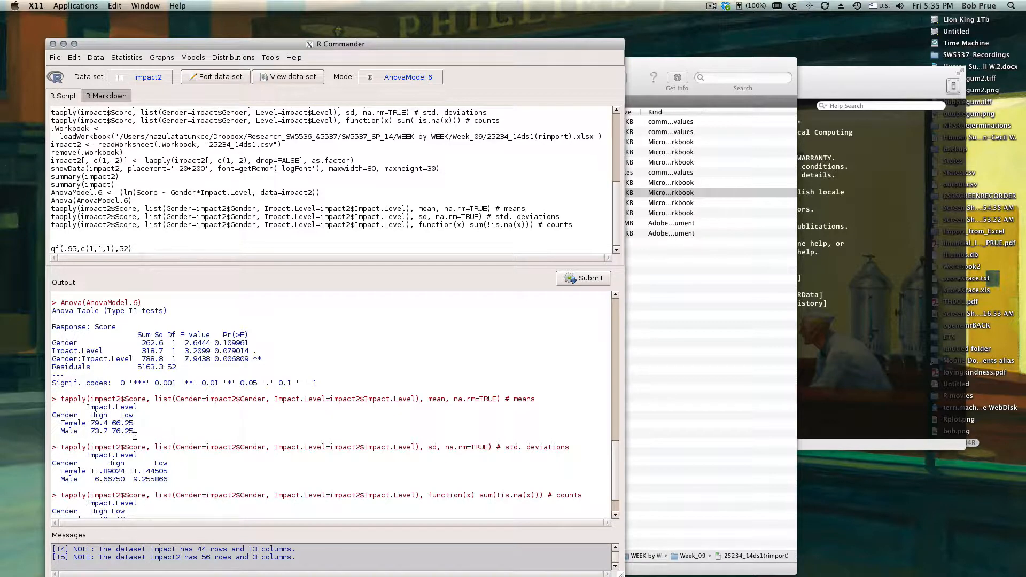
drag(133, 431, 89, 432)
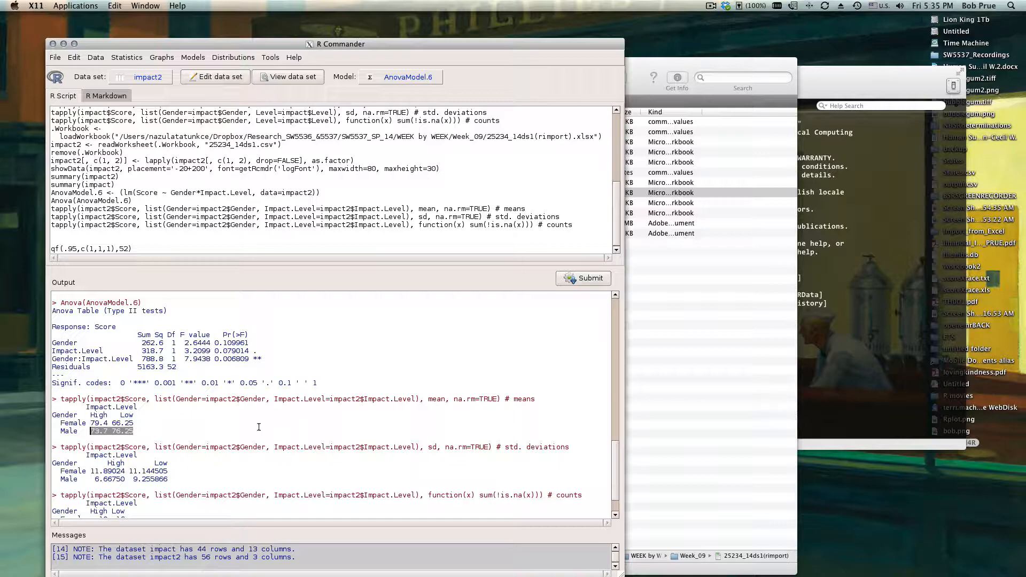
scroll(96, 439, up, 15)
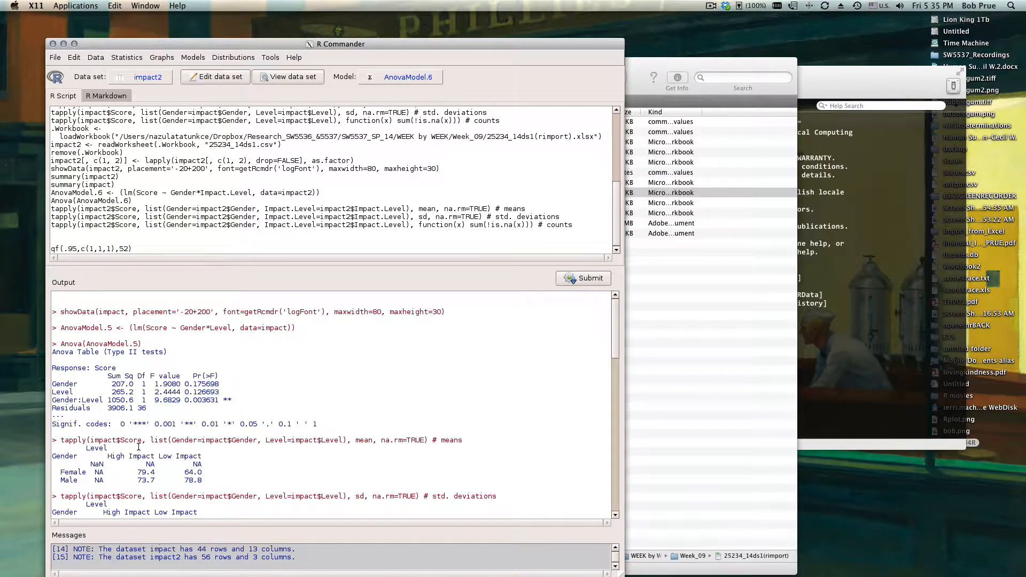
scroll(155, 433, down, 2)
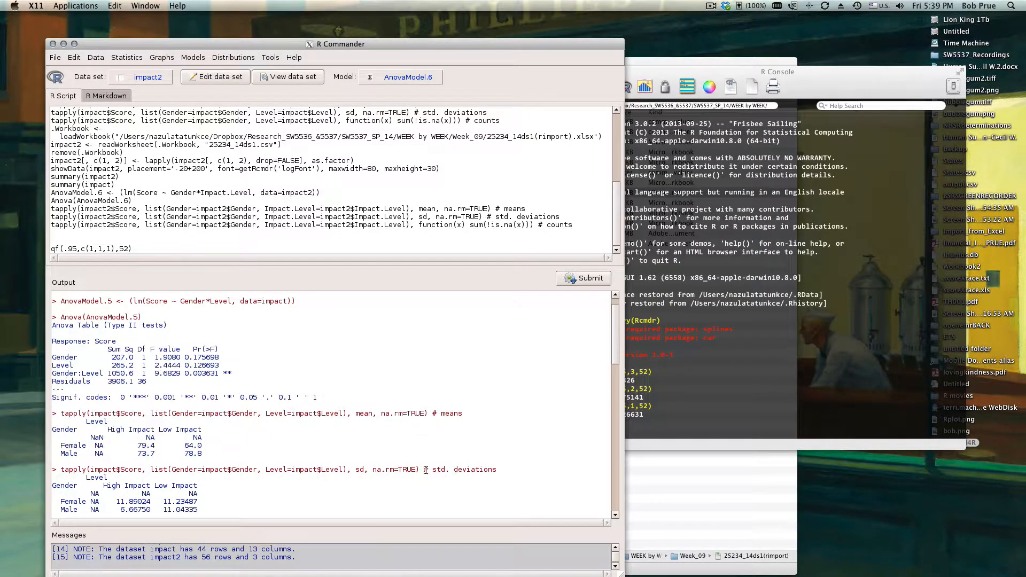
Import the Excel file followupttests.xlsx as a new data set named followupT.
click(95, 57)
mouse_move(119, 102)
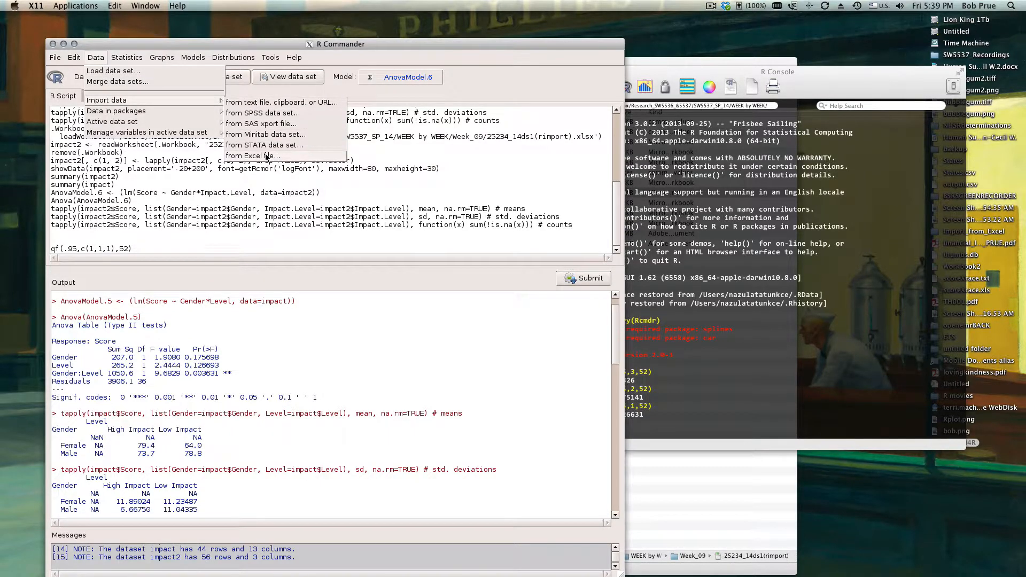
click(266, 155)
double_click(197, 93)
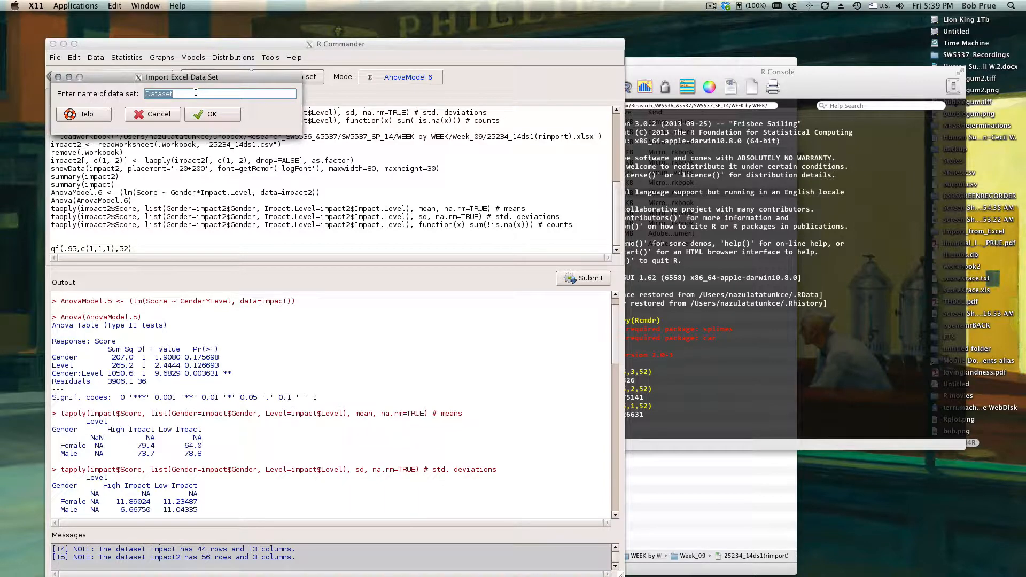
text(followupT)
click(213, 115)
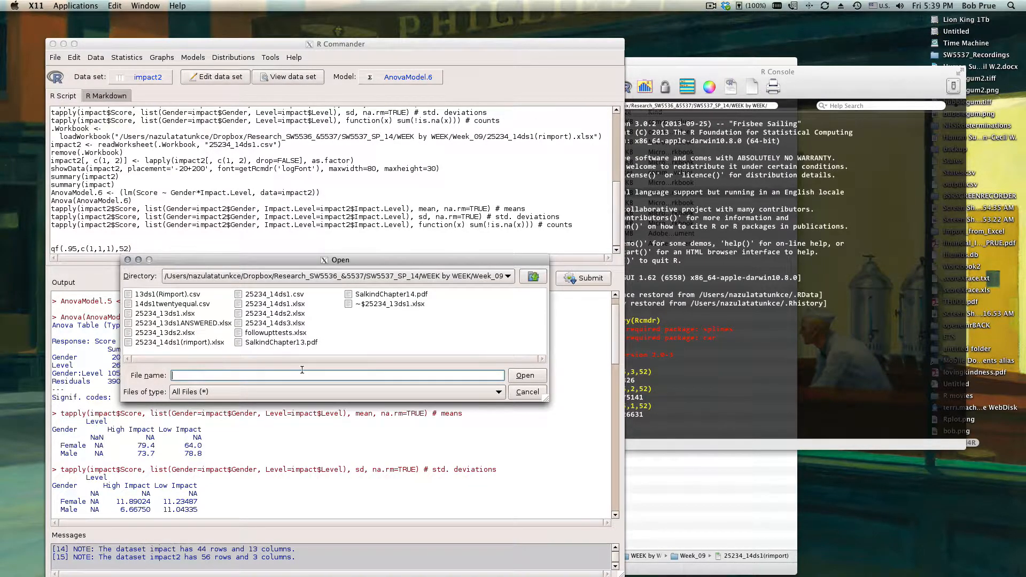
click(278, 333)
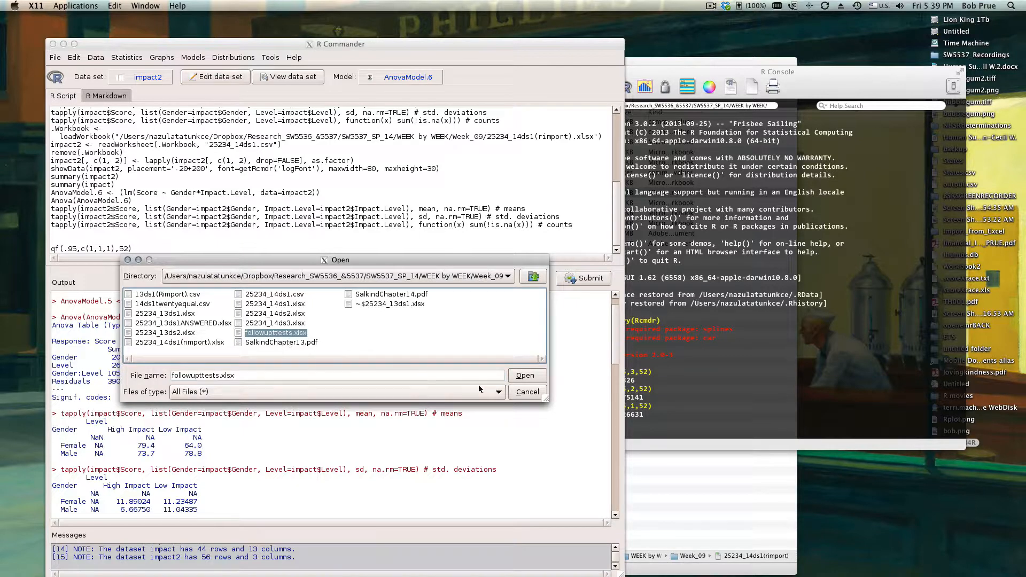
click(526, 377)
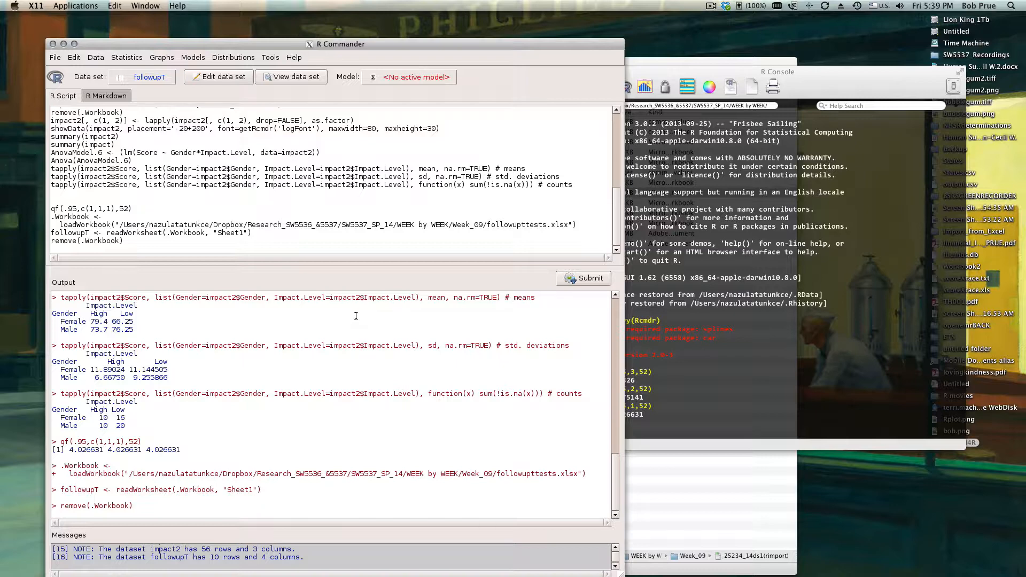
View the followupT data set, examine its male and female high and low impact columns, and close the viewer.
click(323, 81)
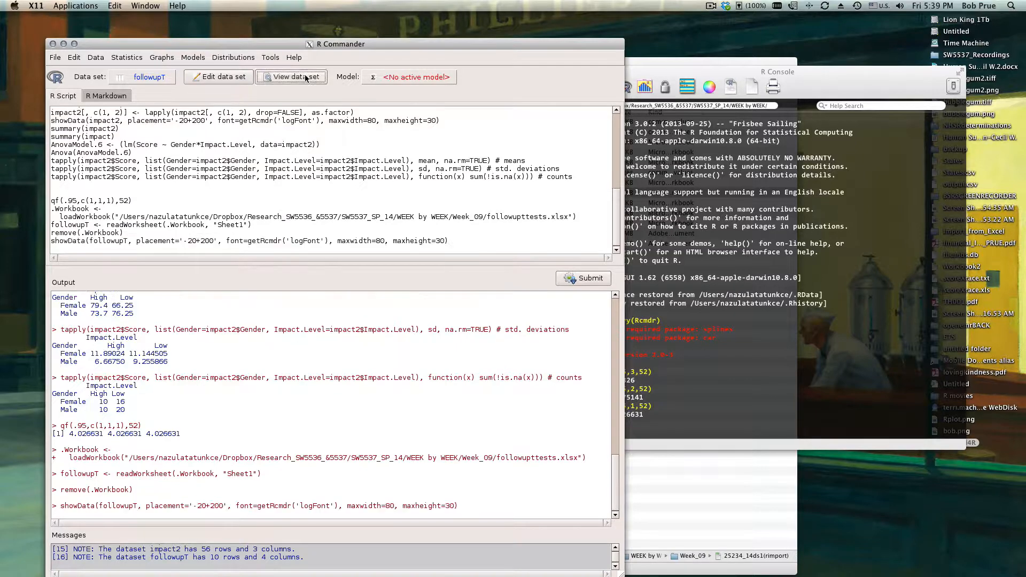
drag(813, 127, 437, 120)
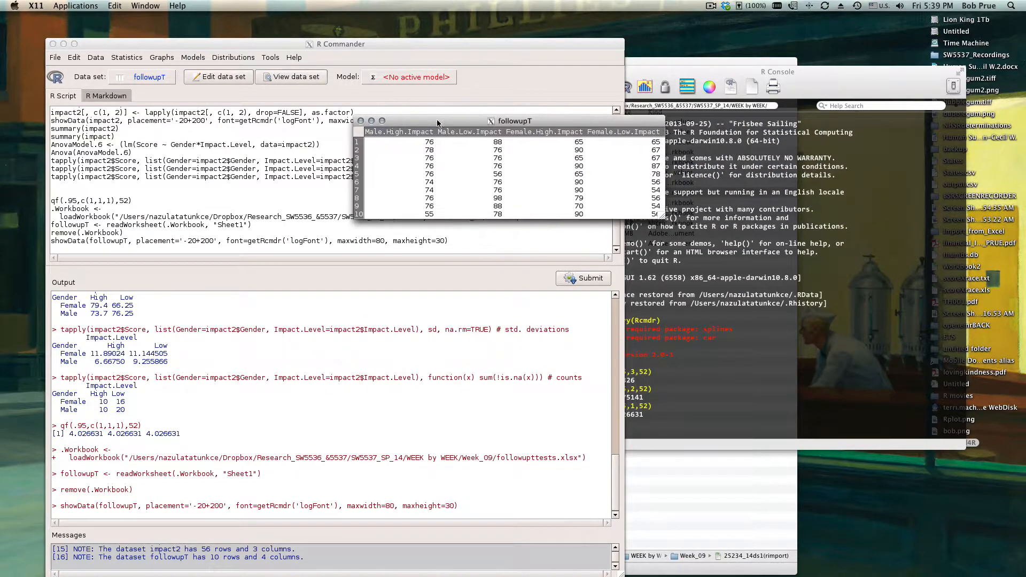
triple_click(413, 131)
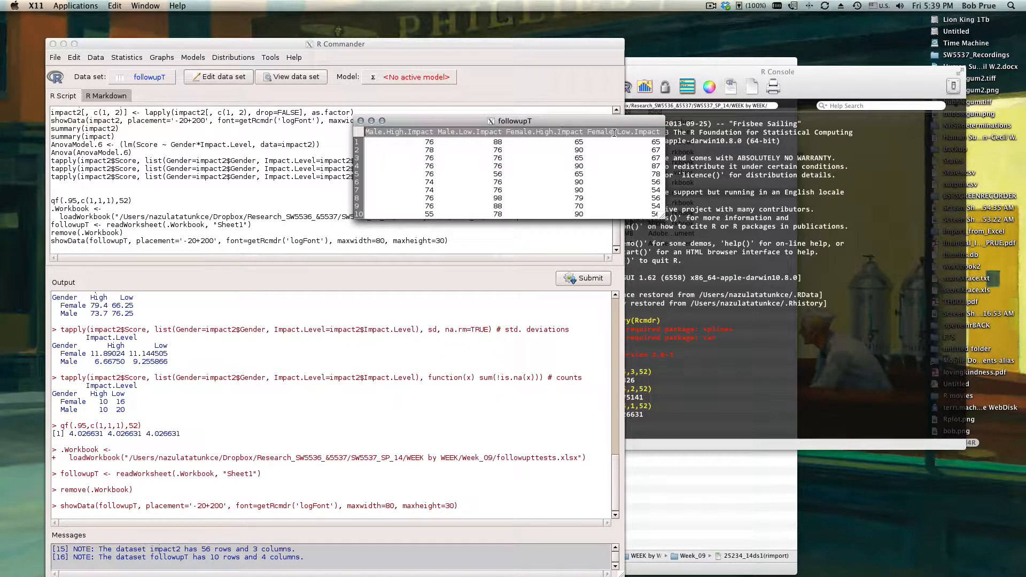
click(361, 121)
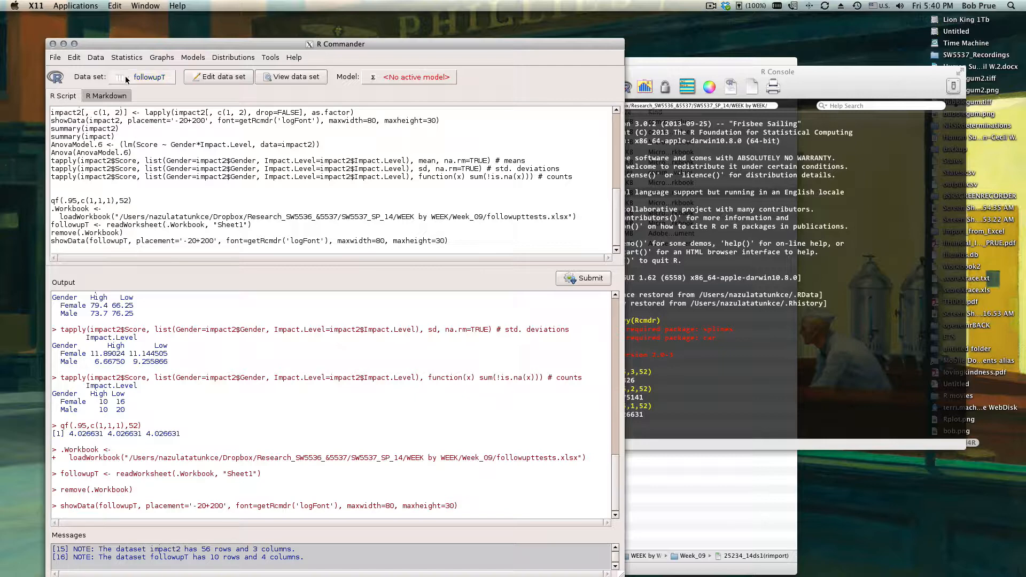
Run a two-sided paired t-test at .95 confidence with Female.High.Impact as first variable and Female.Low.Impact as second.
click(126, 57)
mouse_move(147, 93)
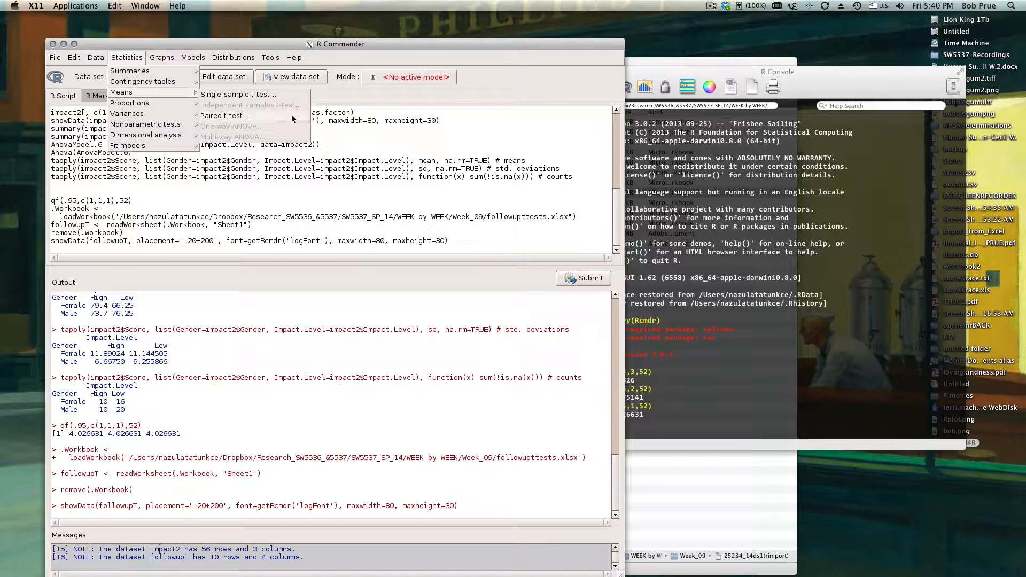
click(235, 116)
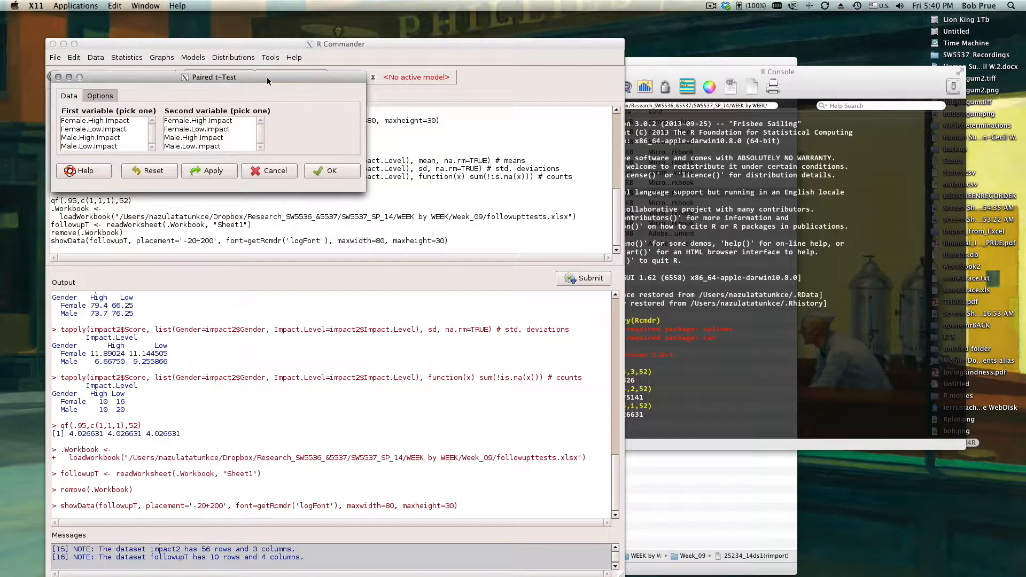
drag(267, 77, 340, 72)
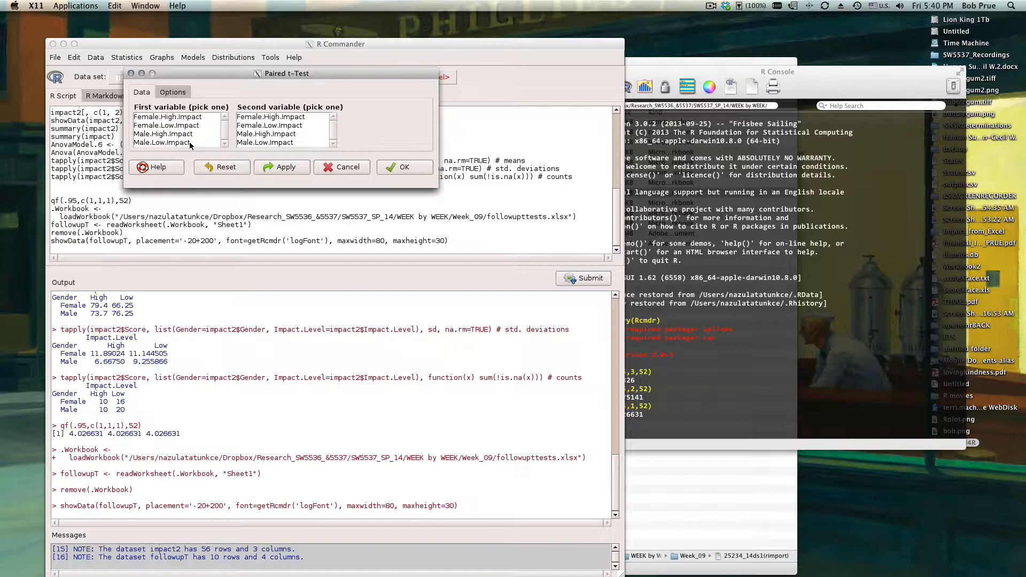
click(167, 117)
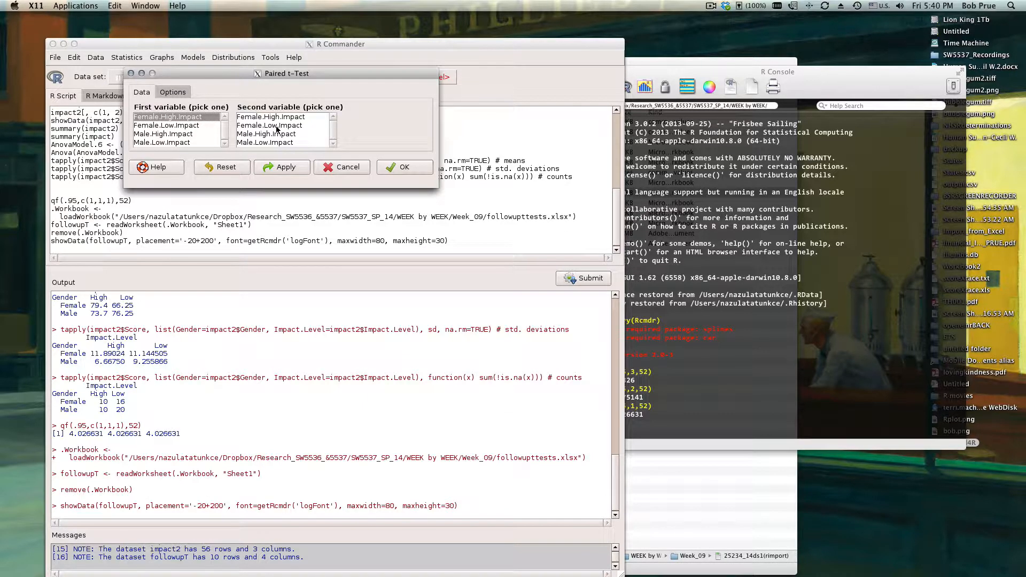
click(277, 128)
click(175, 93)
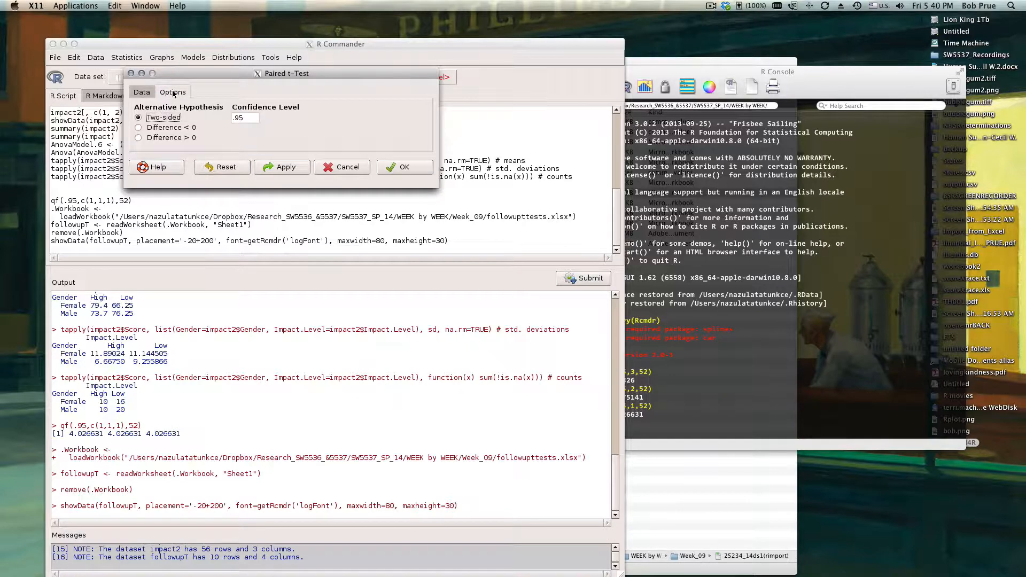
click(139, 93)
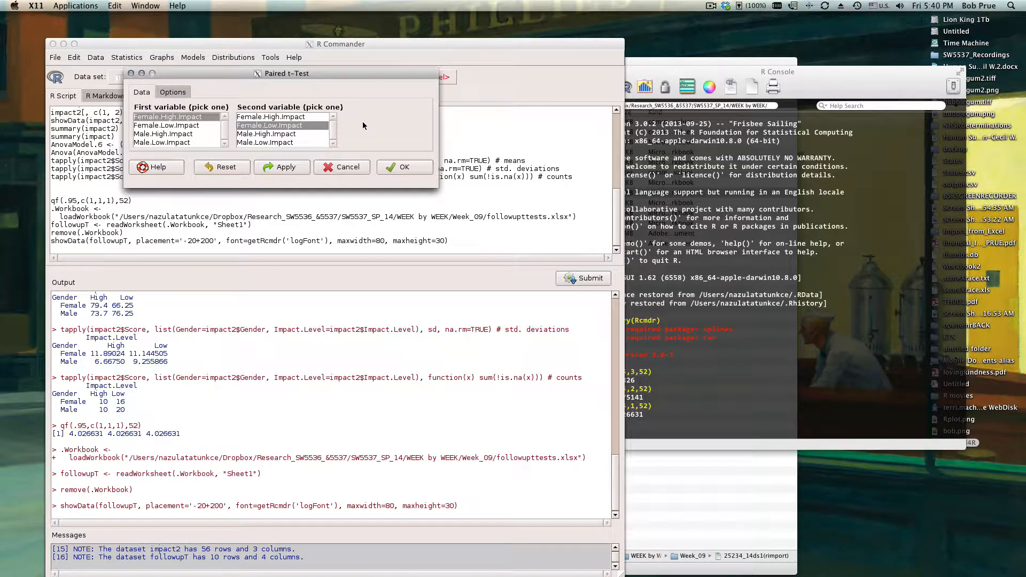
click(412, 167)
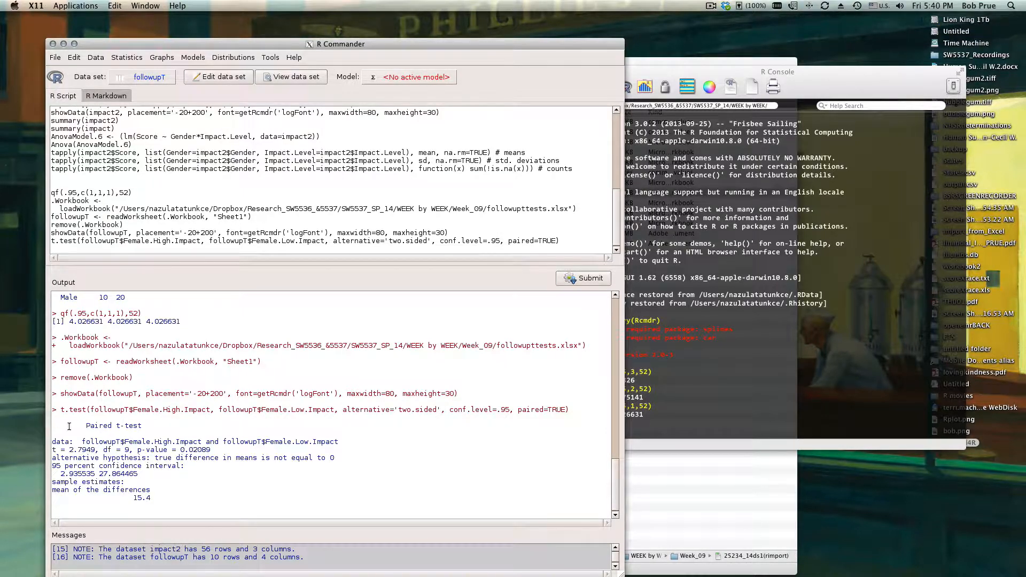
Delete the paired t-test output and resubmit the female t.test command with paired=FALSE.
drag(85, 425, 45, 409)
key(BackSpace)
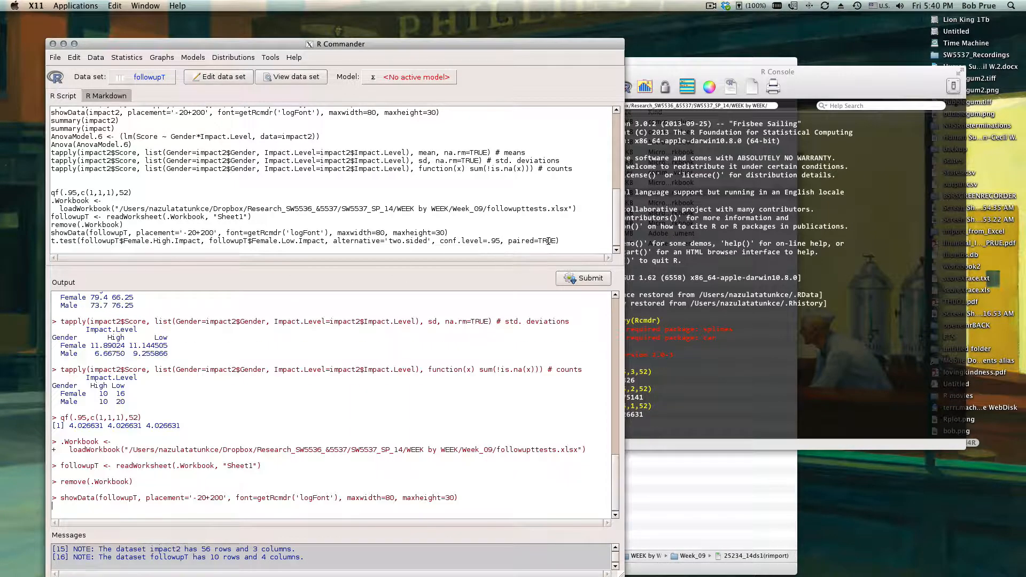
drag(556, 241, 541, 241)
key(BackSpace)
key(BackSpace)
text(FALSE)
click(583, 278)
Examine the female Welch t-test's title, group means and p-value in the output.
drag(87, 423, 238, 432)
click(164, 498)
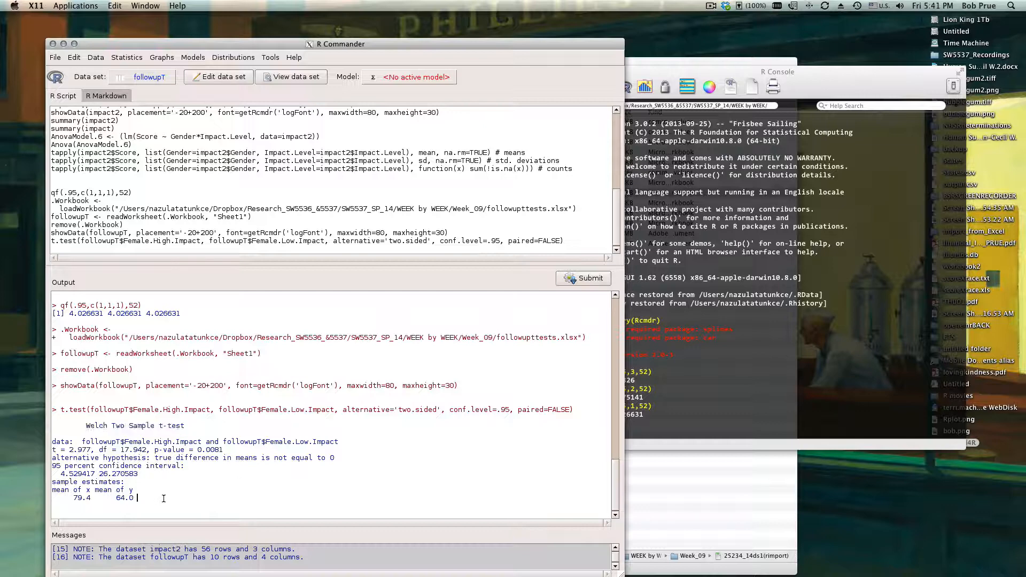
double_click(215, 450)
click(280, 455)
Run a paired t-test with Male.High.Impact as first variable and Male.Low.Impact as second.
click(127, 57)
mouse_move(162, 82)
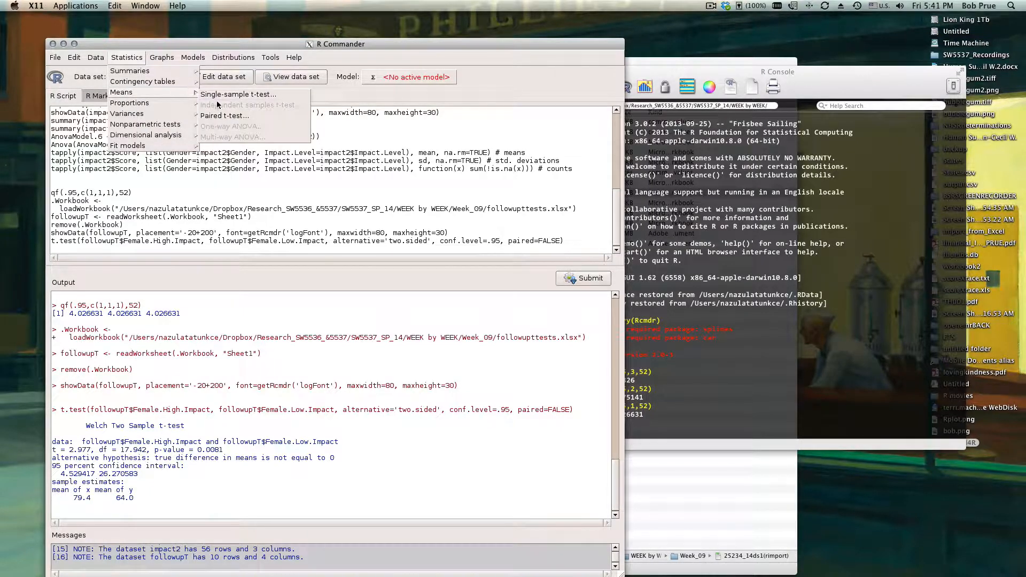
click(221, 116)
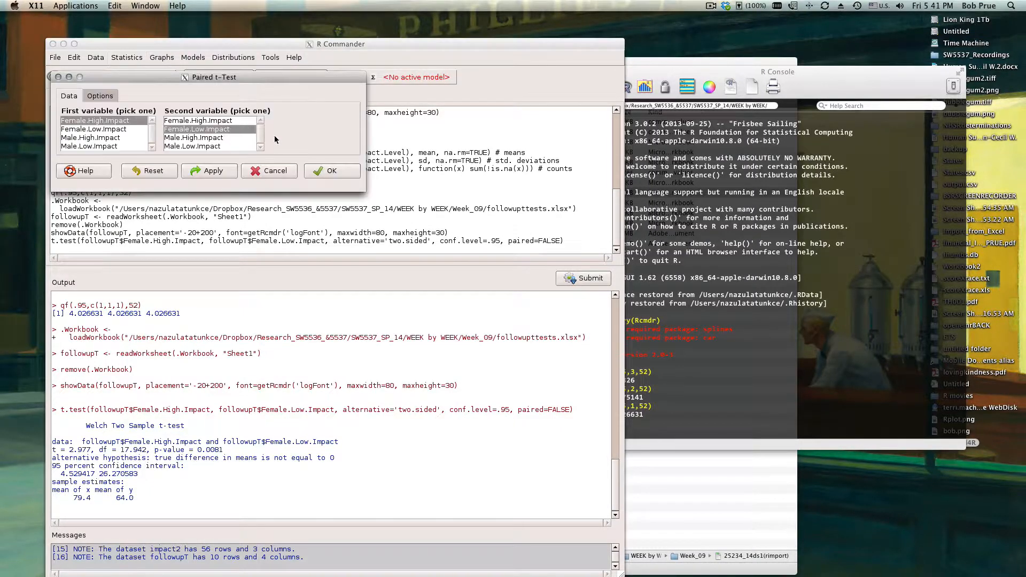
click(106, 138)
click(201, 147)
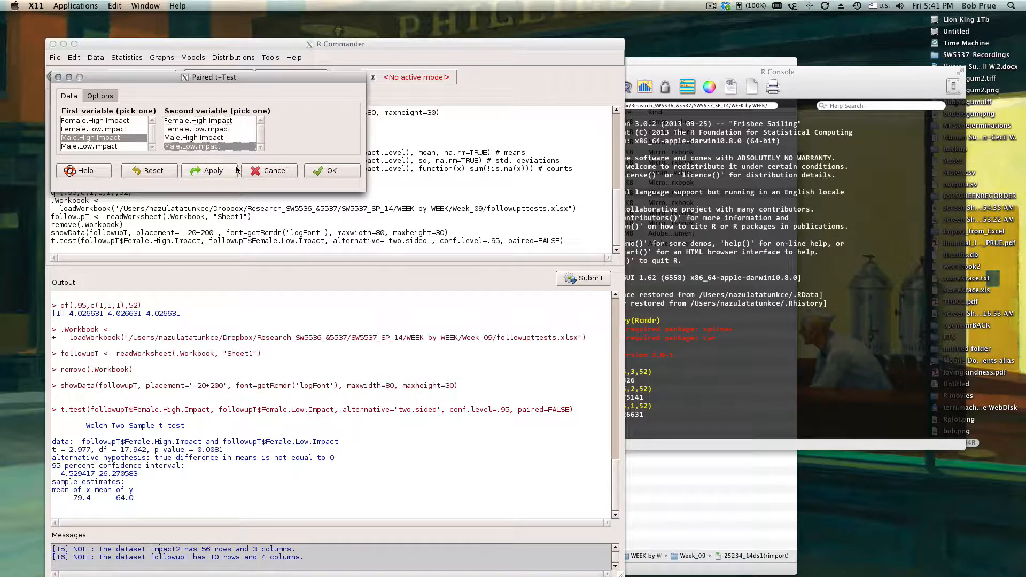
click(331, 171)
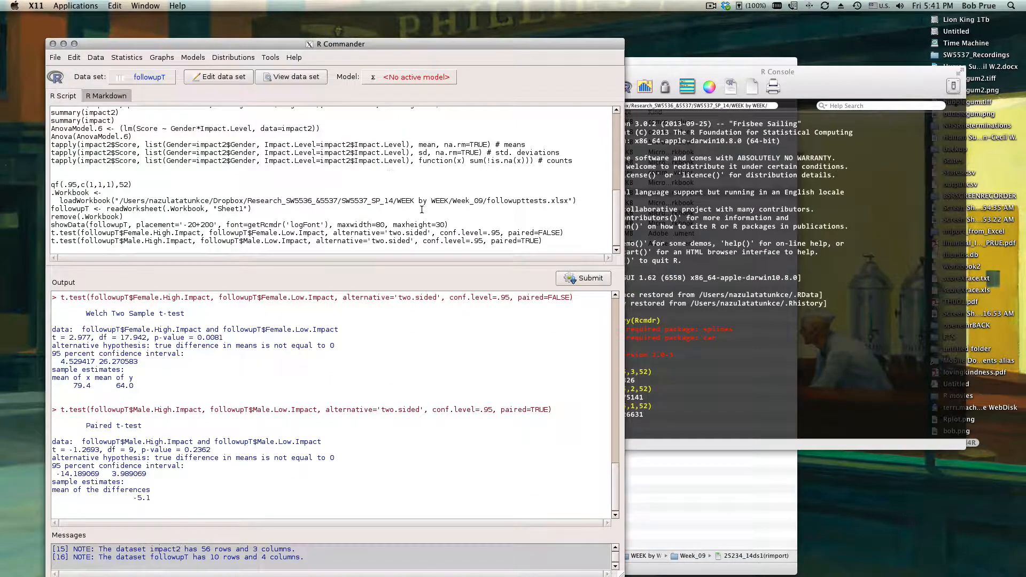
Change the male t.test command to paired=F and submit it.
double_click(529, 241)
text(FAPS)
key(BackSpace)
key(BackSpace)
key(BackSpace)
click(594, 278)
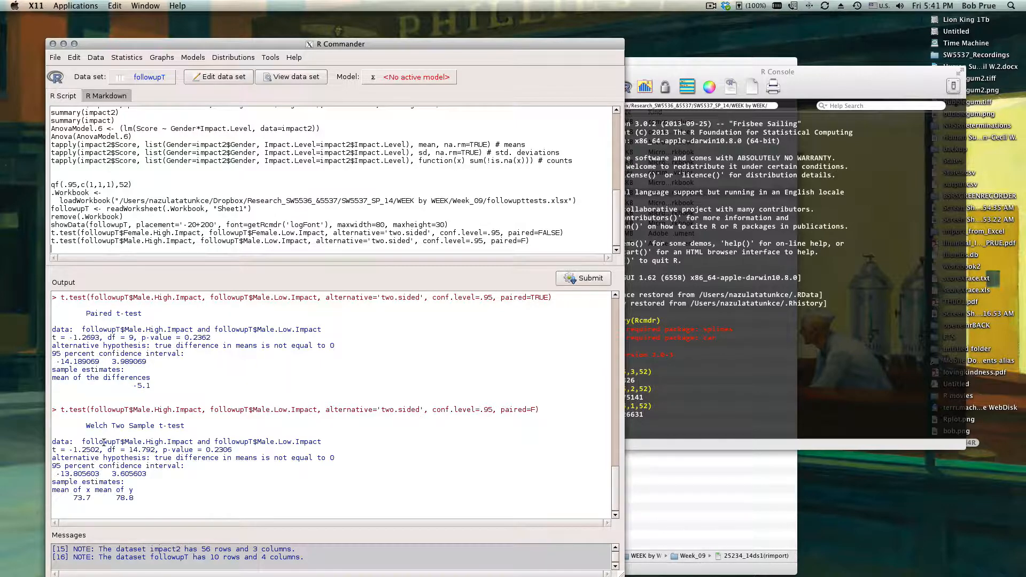
Delete the male paired t-test output and highlight the t, df and p-value line of the male Welch test.
drag(176, 401, 49, 298)
key(BackSpace)
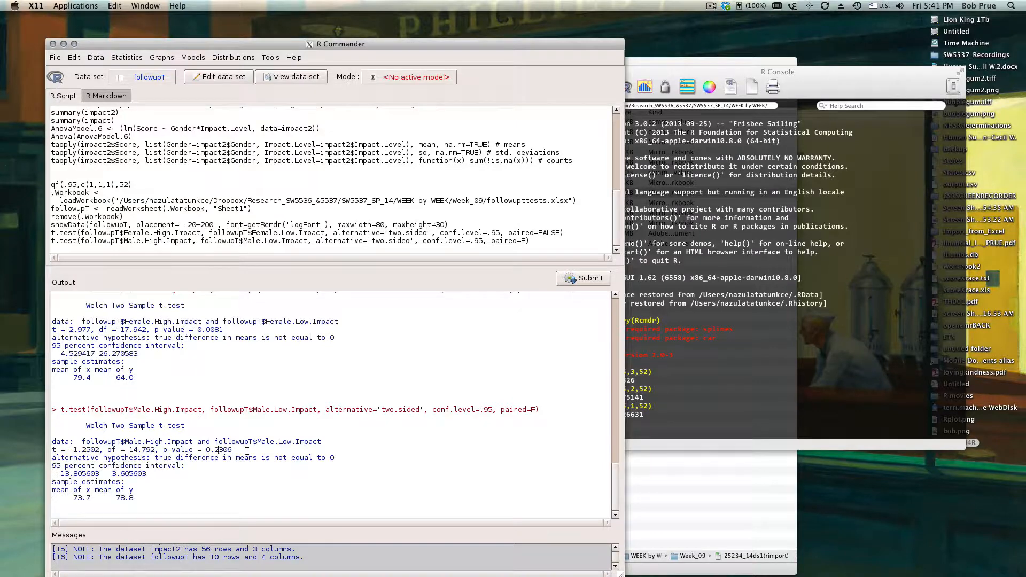
drag(247, 451, 52, 450)
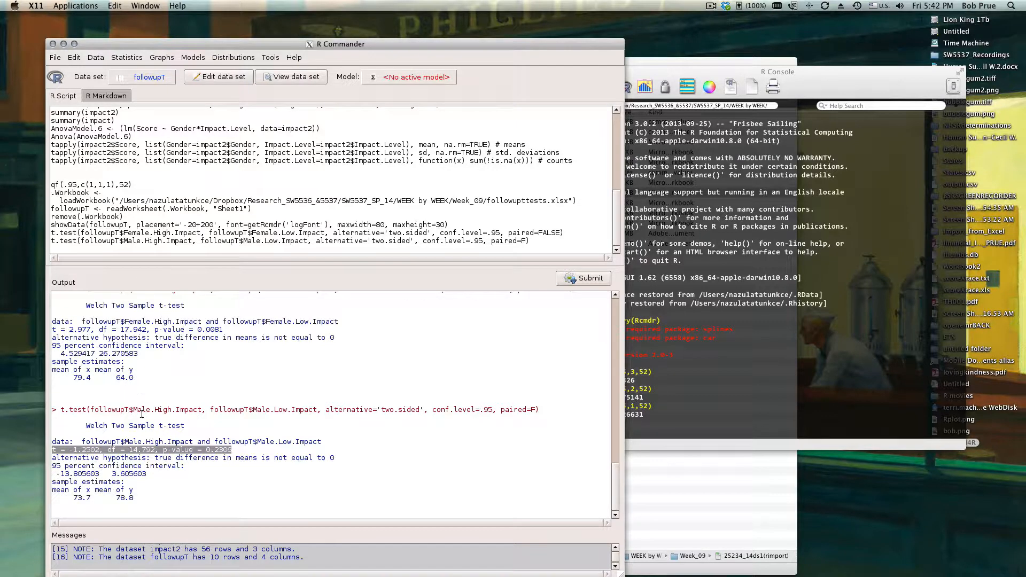
Begin a critical t command at the end of the script with qt(.95, on a new line.
click(70, 249)
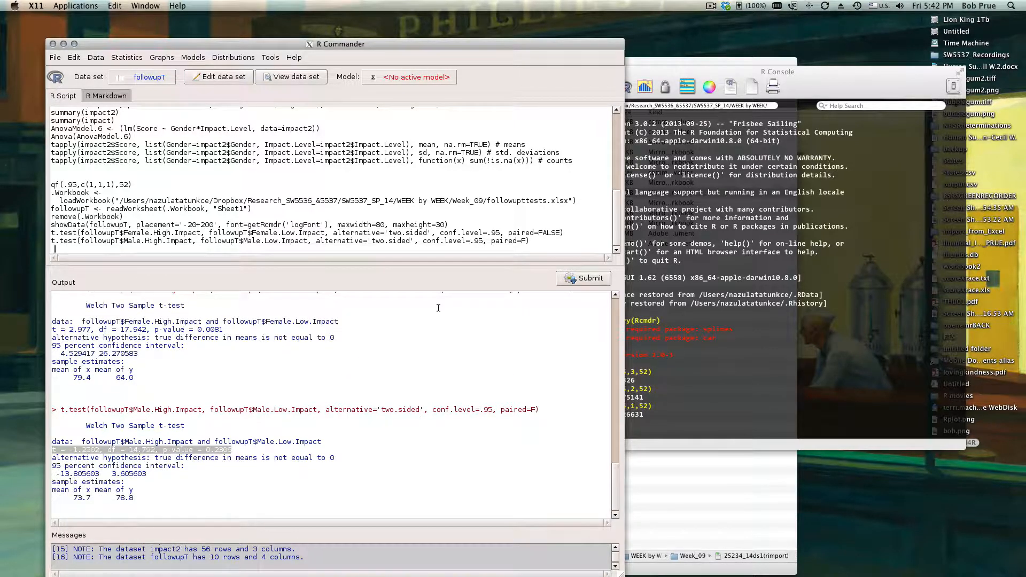
key(Return)
key(Return)
text(q)
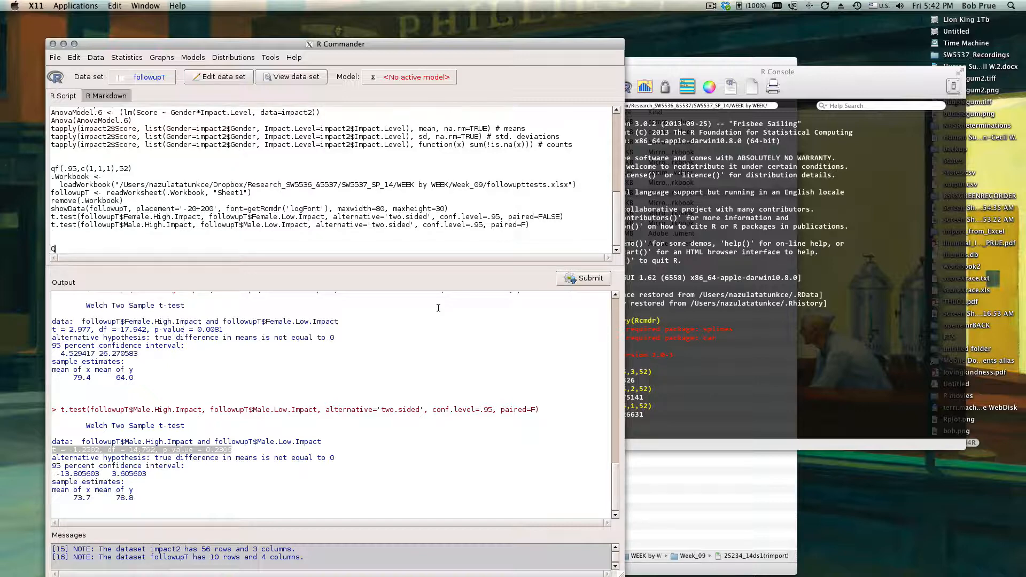
key(BackSpace)
text(qt(.95,)
Check the male test's degrees of freedom, complete the command as qt(.95, 15), submit it, and look at the critical t value.
click(132, 449)
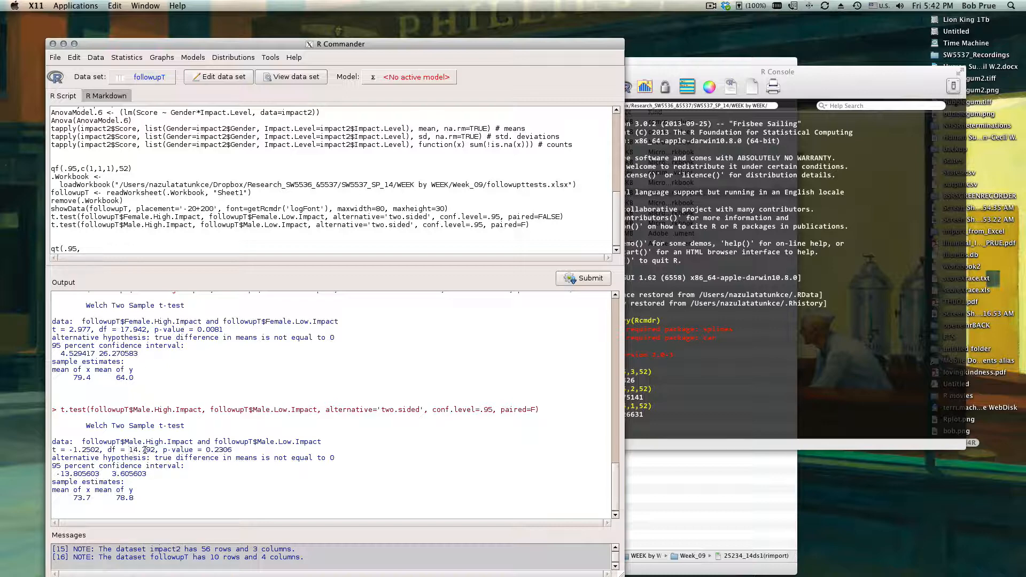
double_click(131, 450)
click(150, 456)
drag(155, 450, 130, 449)
click(83, 246)
text(15)
click(582, 278)
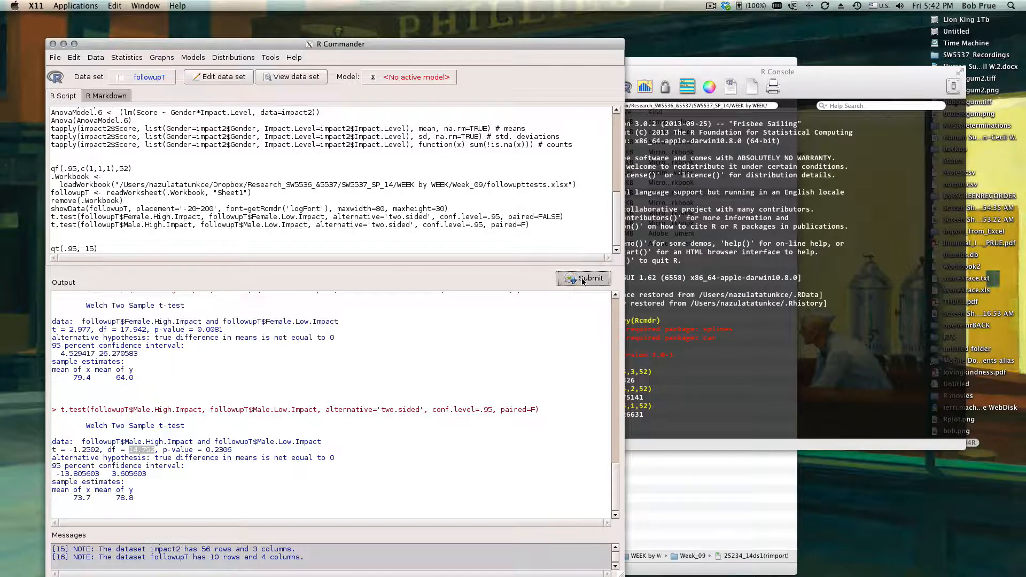
triple_click(115, 508)
click(114, 508)
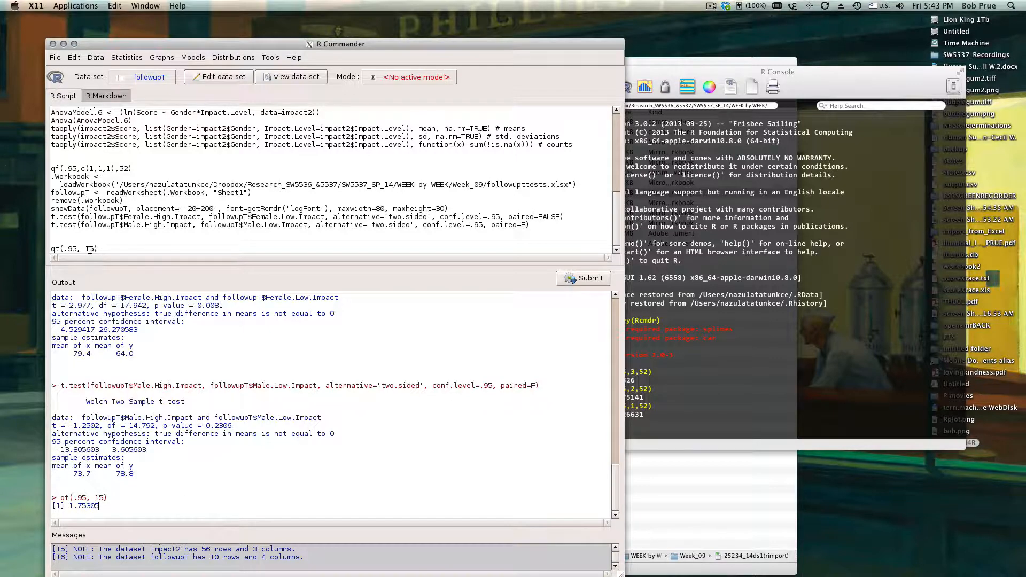
Change the command to qt(.95, 18) for the female test, submit it, and compare the critical value with the t-test results.
scroll(100, 332, up, 3)
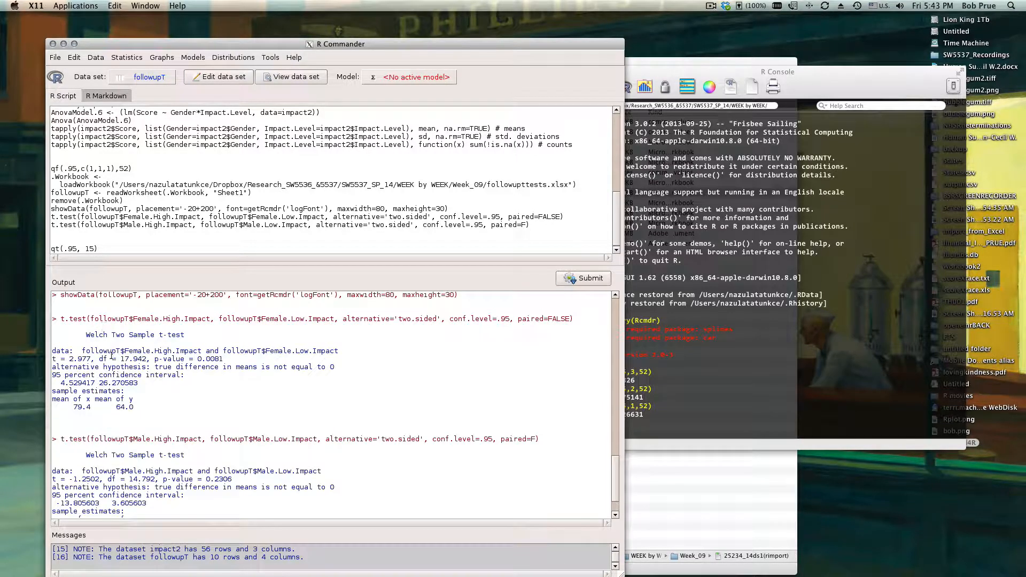
double_click(132, 360)
double_click(95, 248)
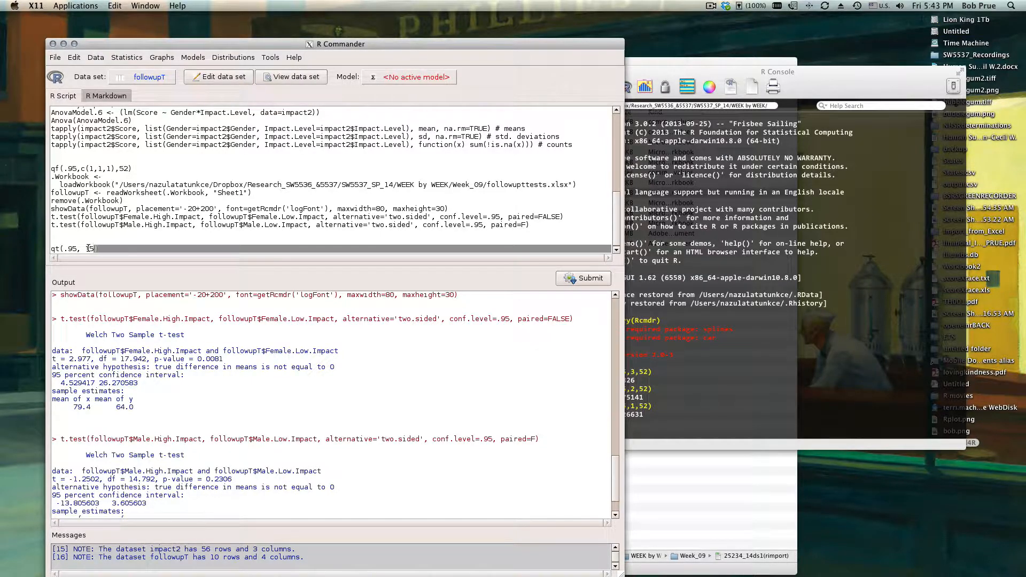
click(91, 249)
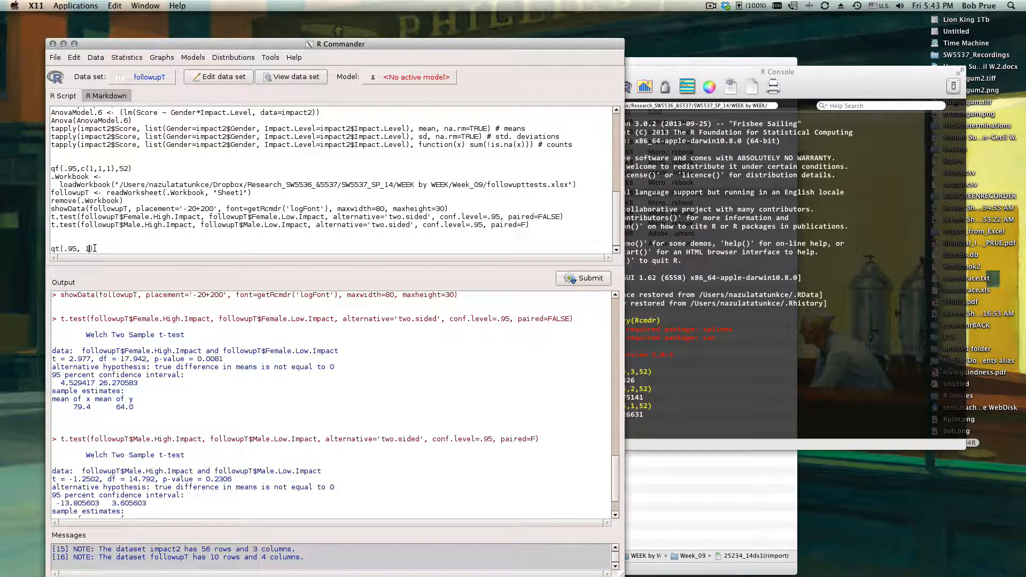
text(8)
click(594, 281)
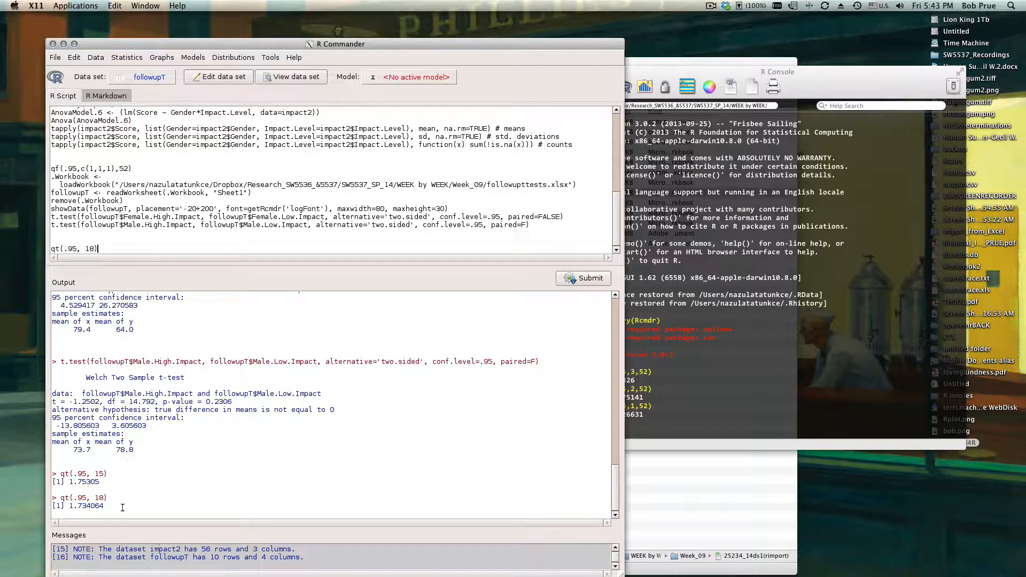
triple_click(69, 507)
scroll(210, 492, up, 2)
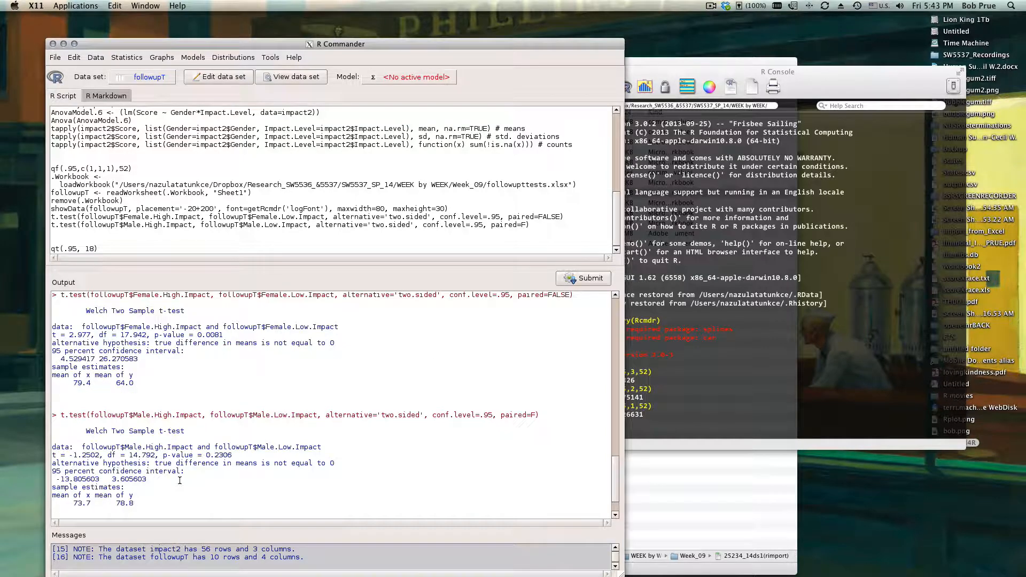
Compare the male Welch test's t, df and p-value line with the female Welch test output, highlighting each in turn.
scroll(91, 459, down, 1)
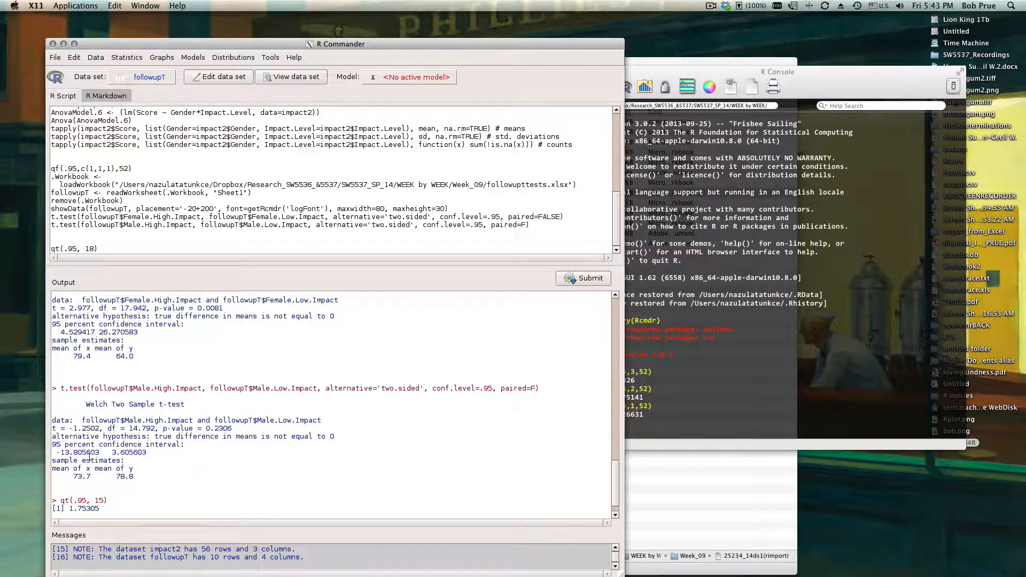
triple_click(90, 428)
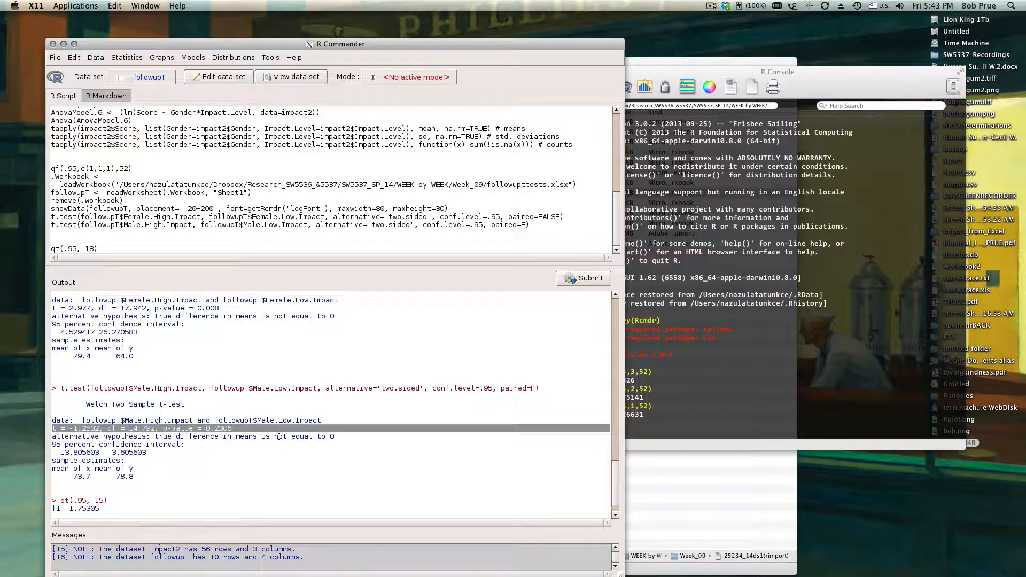
scroll(195, 396, up, 2)
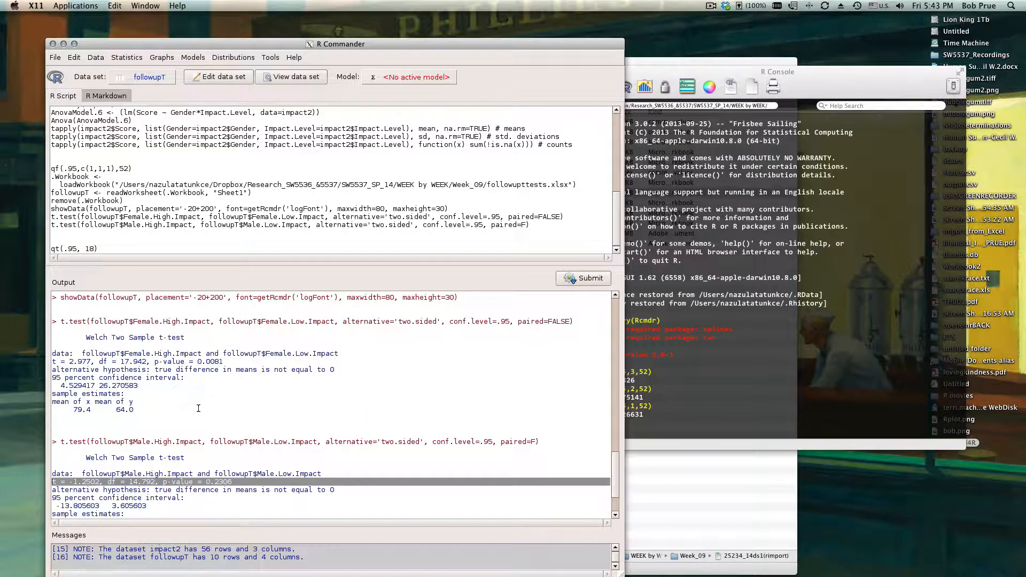
drag(142, 409, 63, 337)
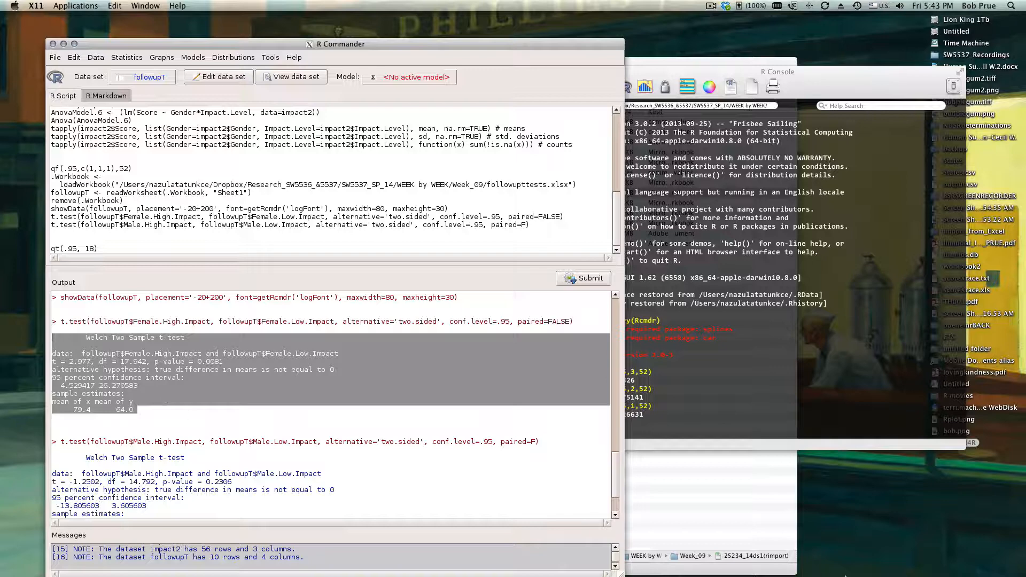
mouse_move(895, 575)
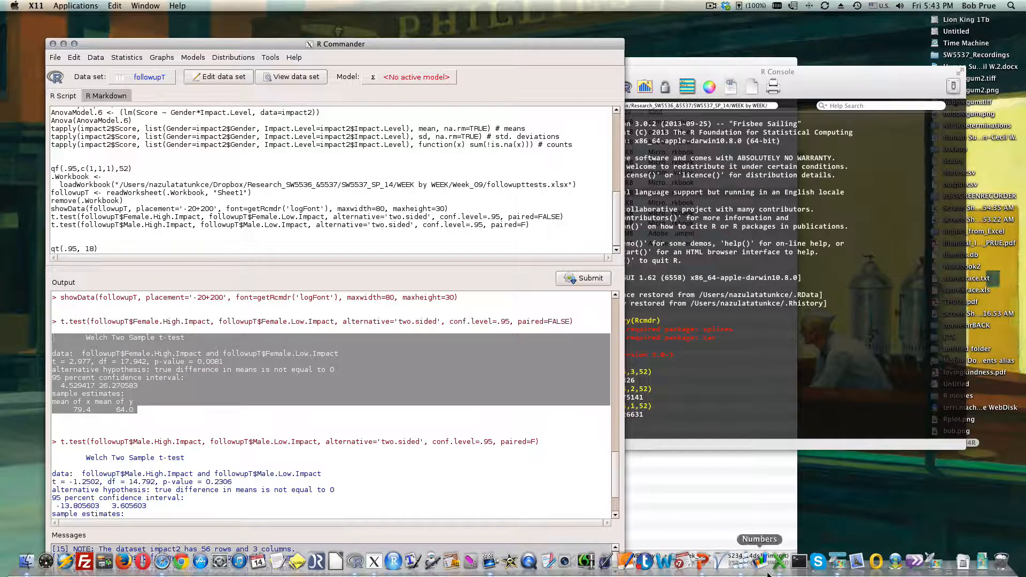
click(849, 568)
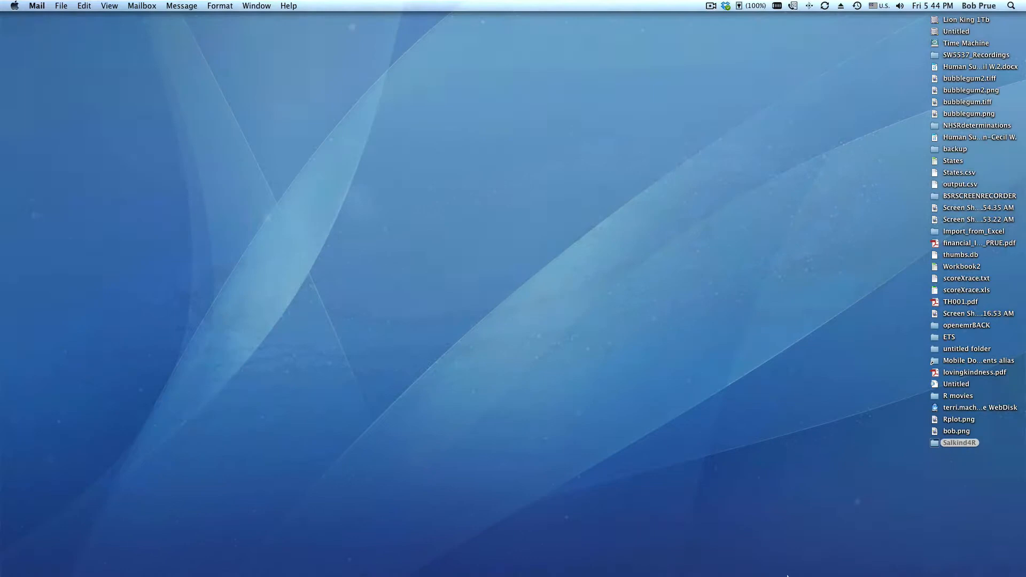
mouse_move(872, 576)
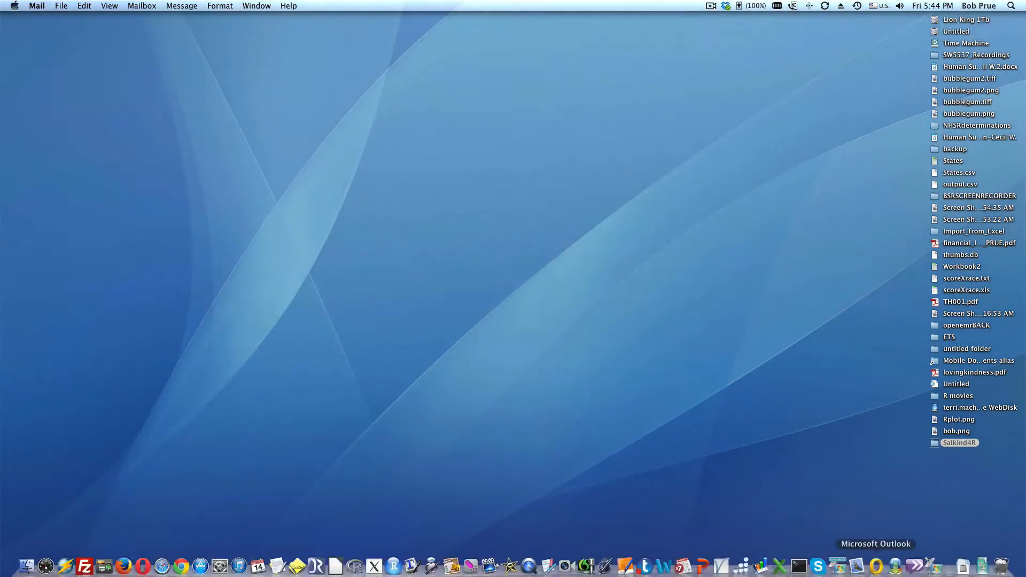
key(ctrl+Left)
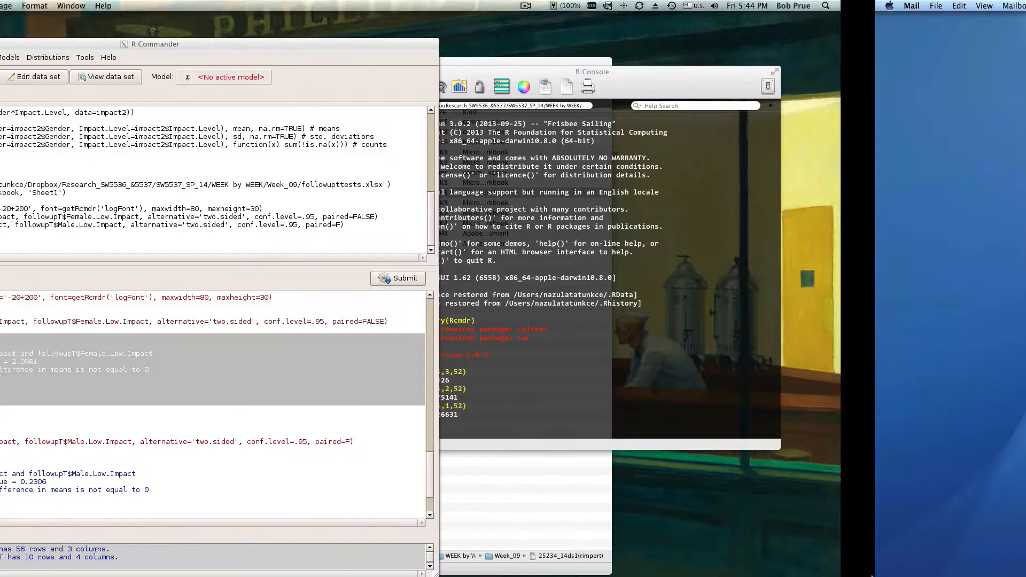
click(752, 528)
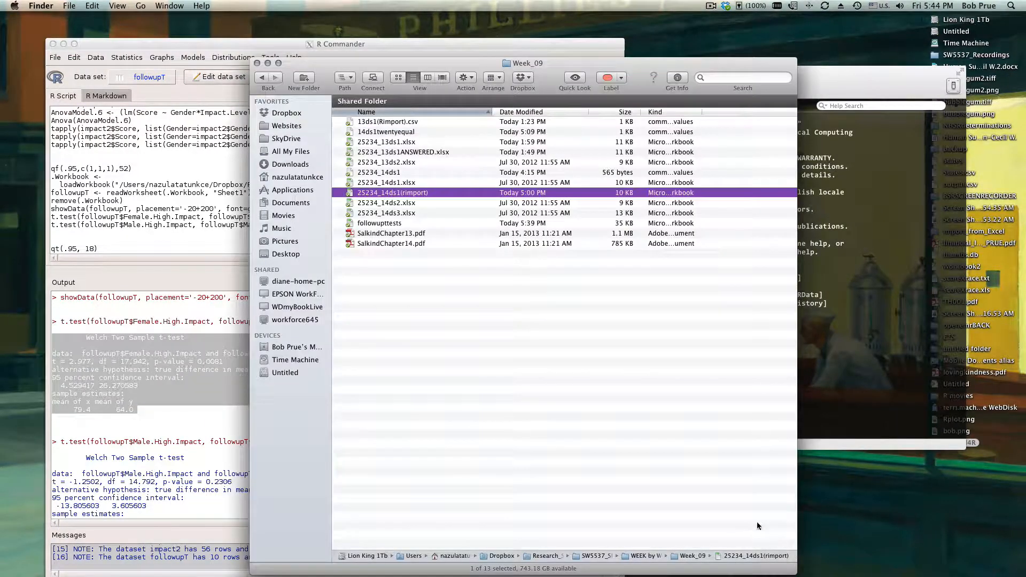
click(868, 428)
mouse_move(777, 576)
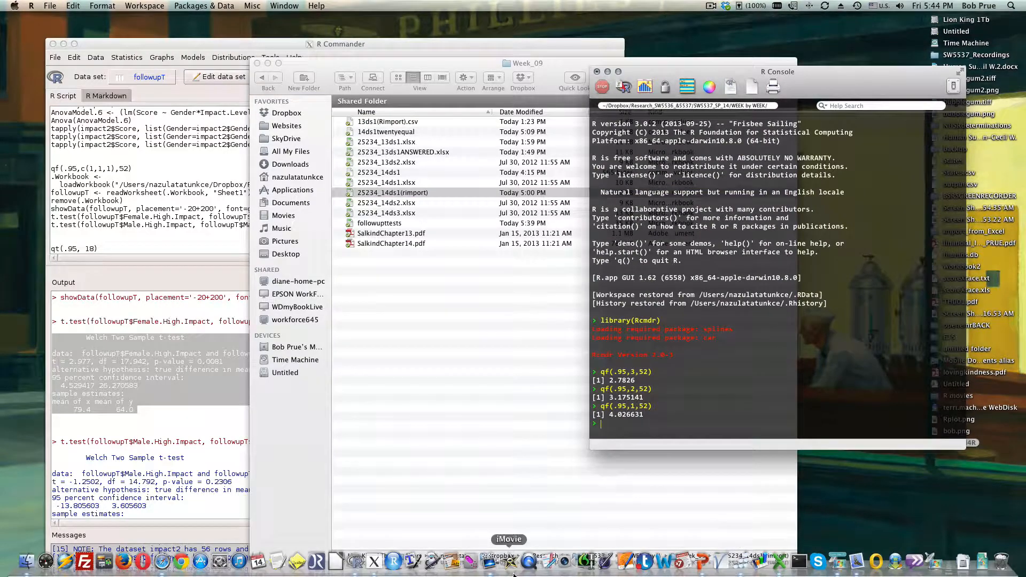
click(374, 562)
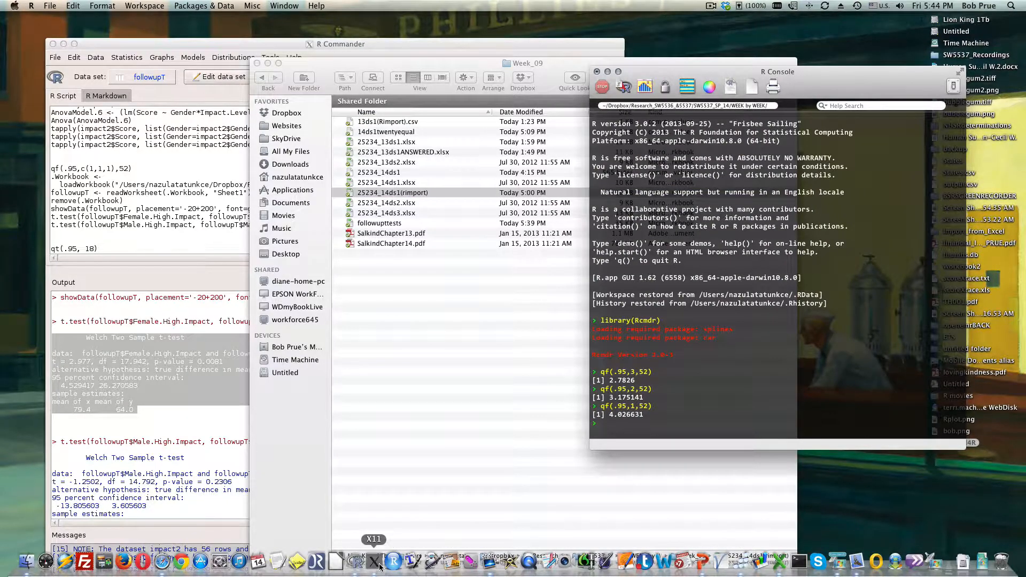
Switch to the 25234_14ds1 workbook in Excel on the remote desktop, with an empty cell on Sheet2 selected.
click(841, 569)
click(522, 403)
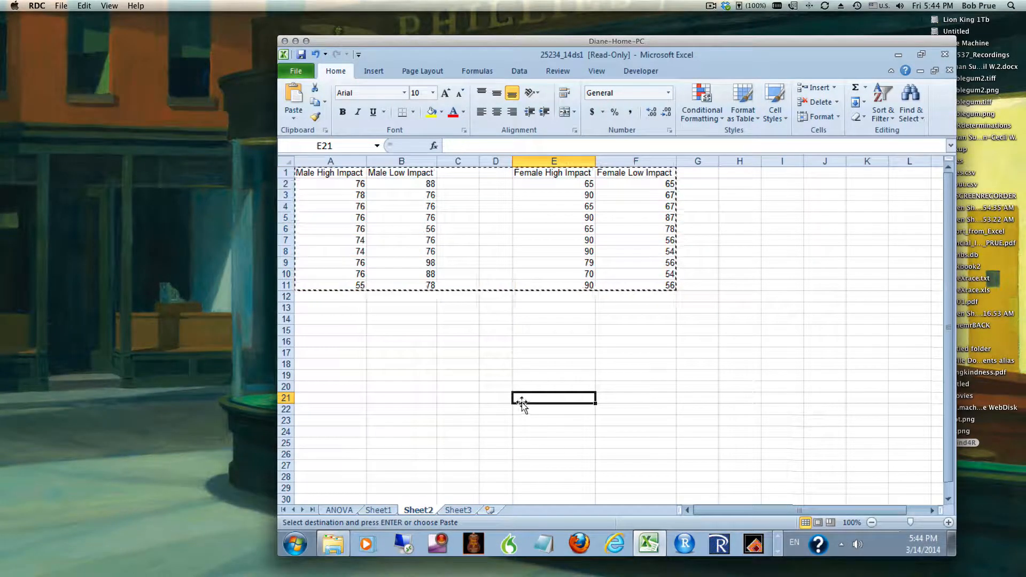
click(542, 375)
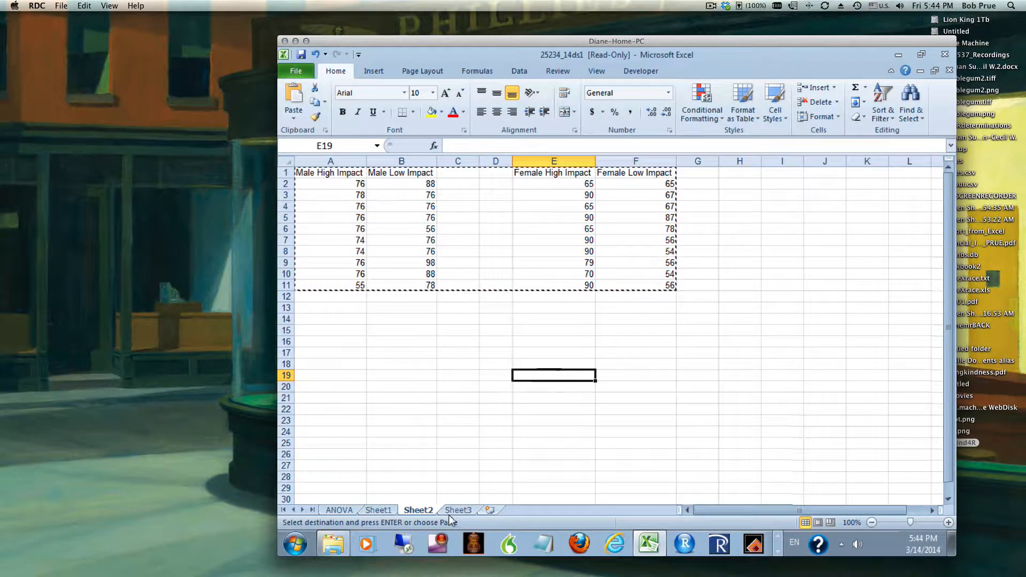
click(457, 500)
click(472, 197)
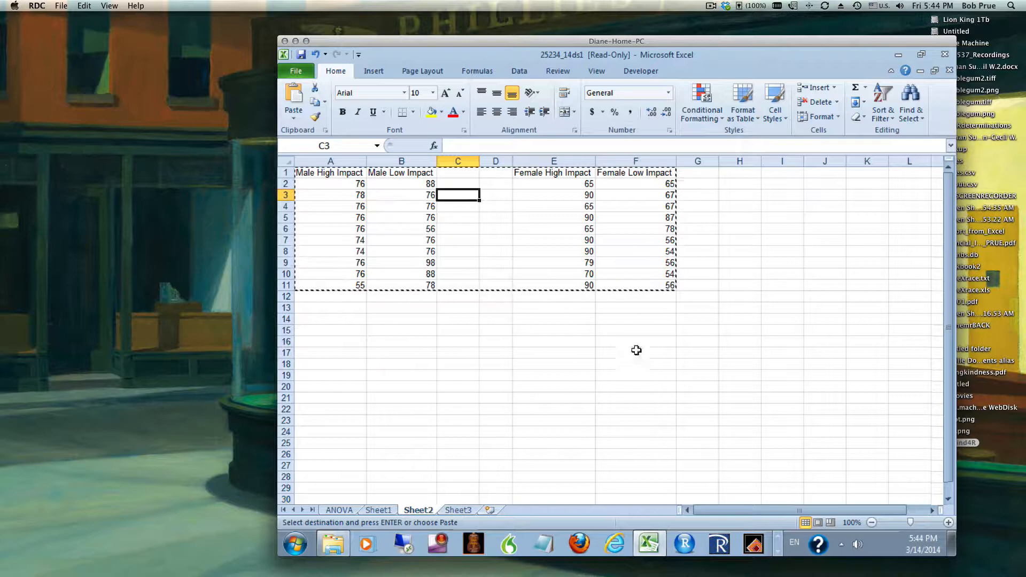
click(740, 374)
Start the t-Test: Two-Sample Assuming Equal Variances from the data analysis tools.
click(519, 70)
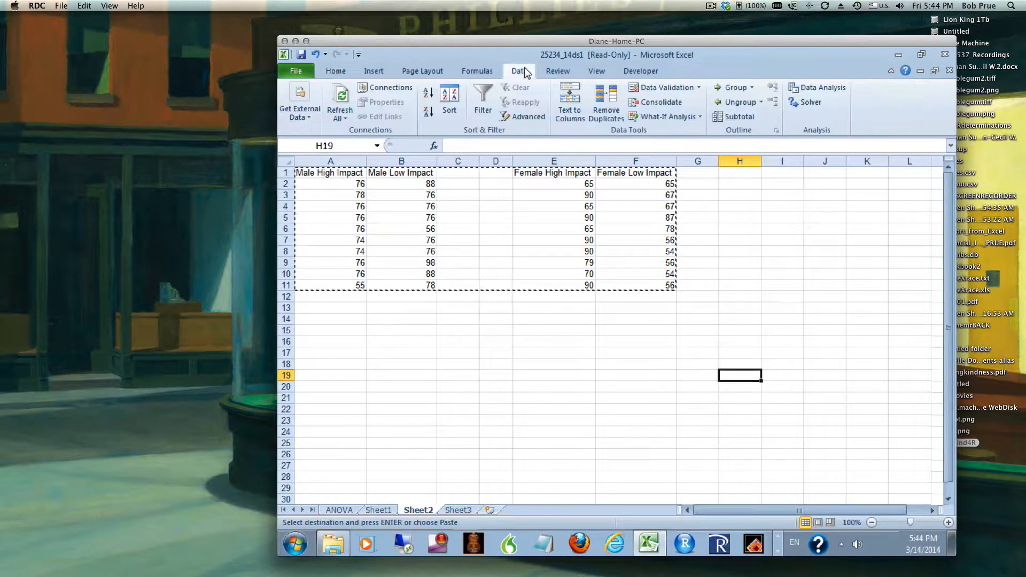
click(806, 90)
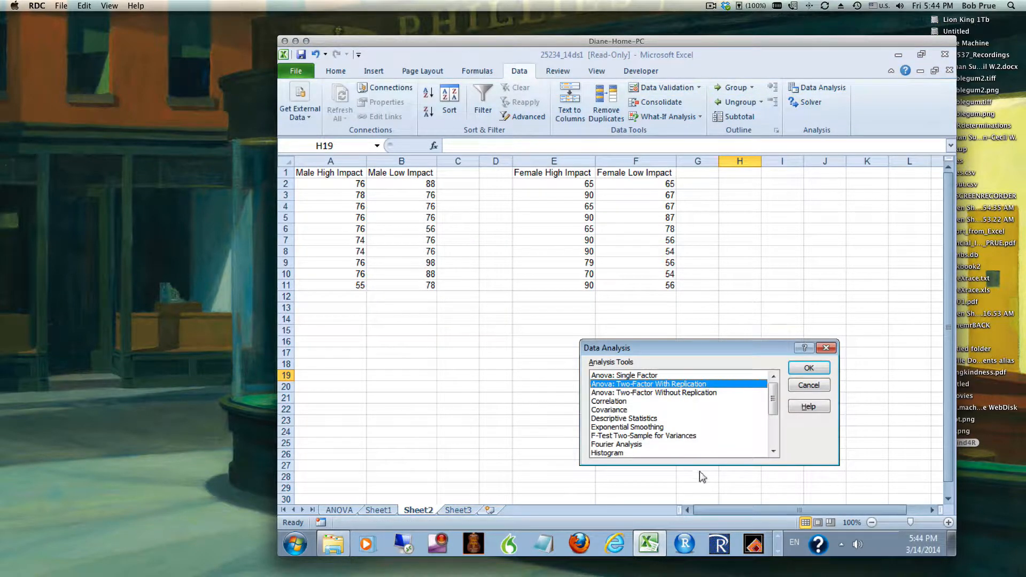
drag(777, 406, 767, 446)
click(708, 436)
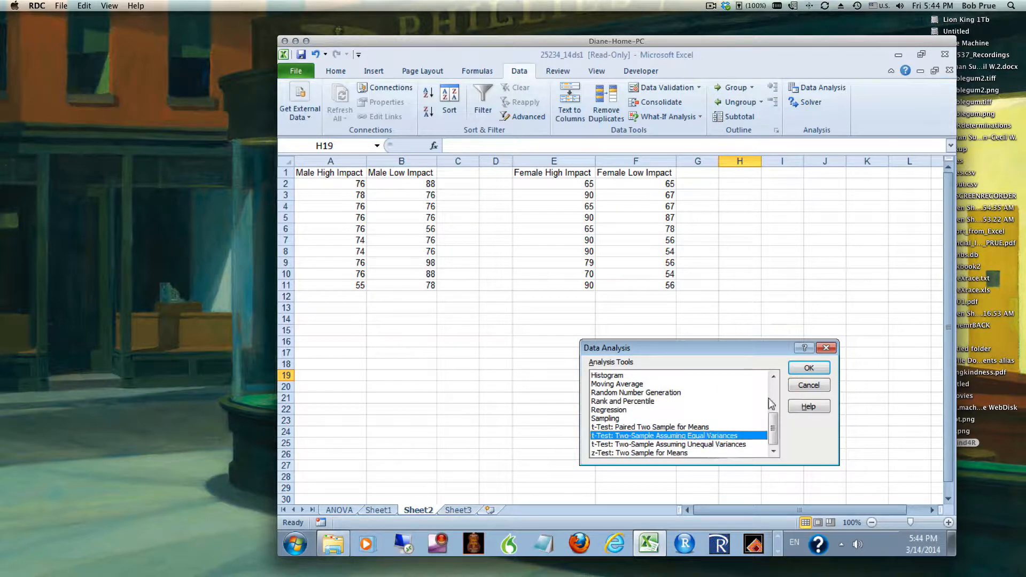
click(808, 367)
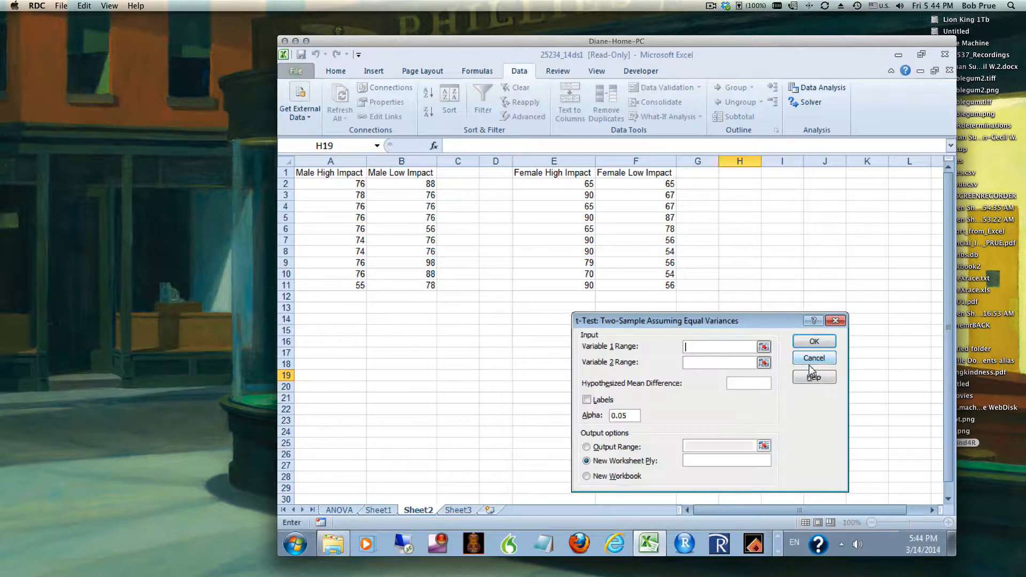
Set the variable 1 range to the Male High Impact data A1:A11 and the variable 2 range to Male Low Impact B1:B11.
click(765, 348)
drag(348, 172, 353, 289)
click(839, 336)
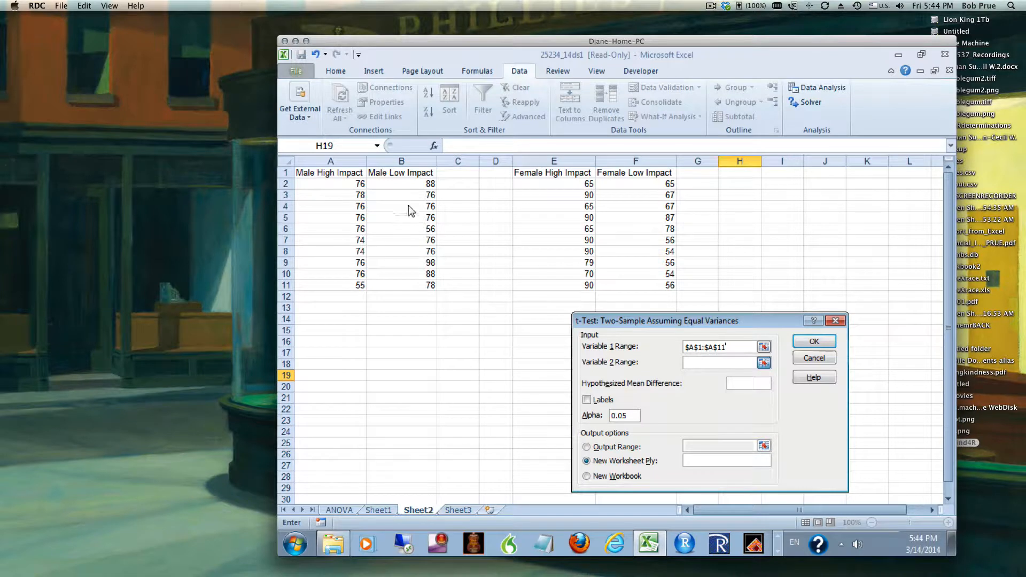
click(744, 362)
click(763, 362)
drag(412, 171, 419, 283)
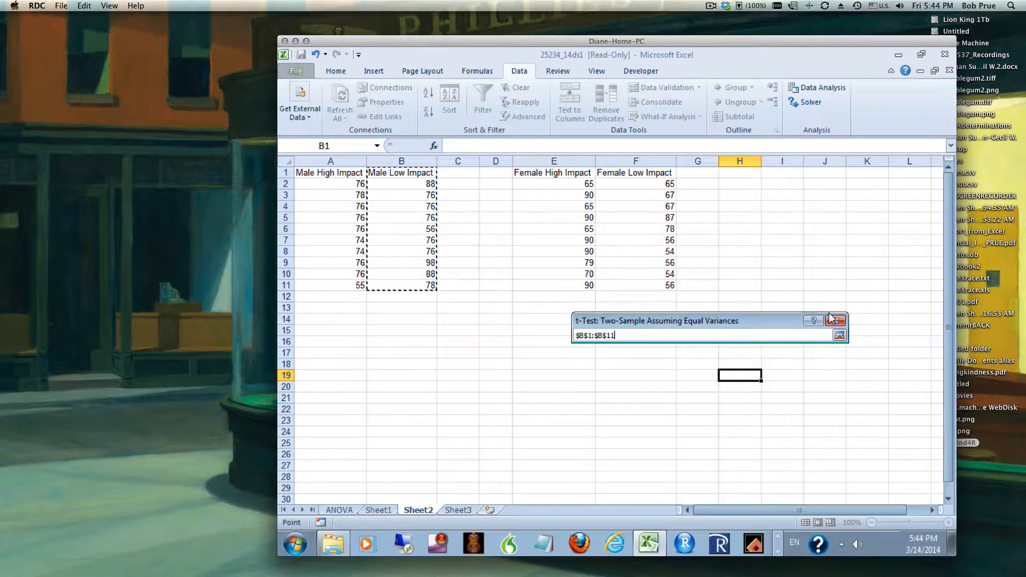
click(839, 335)
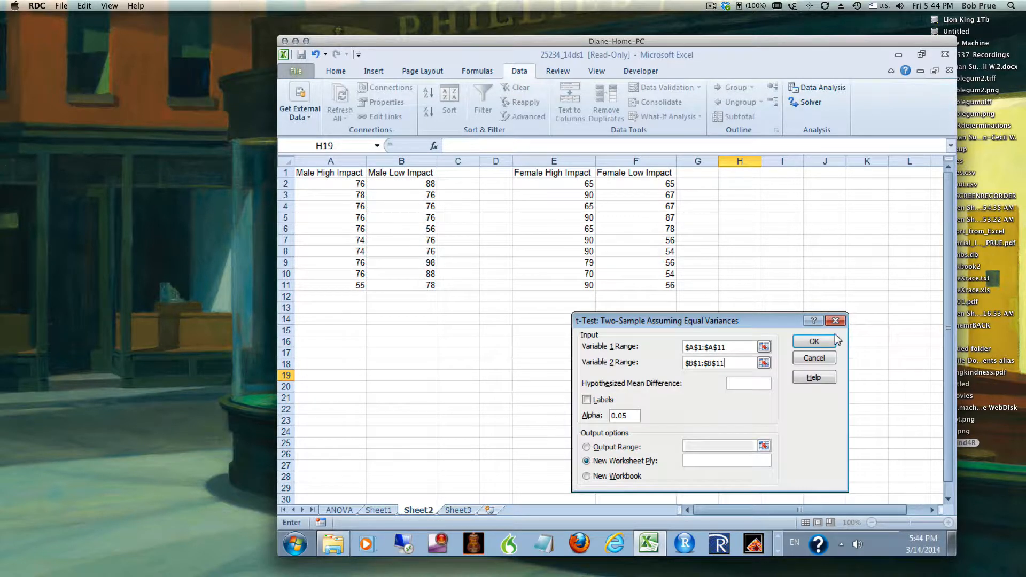
Treat the first row as labels, set the output range to A14, and run the male t-test.
click(586, 400)
click(587, 448)
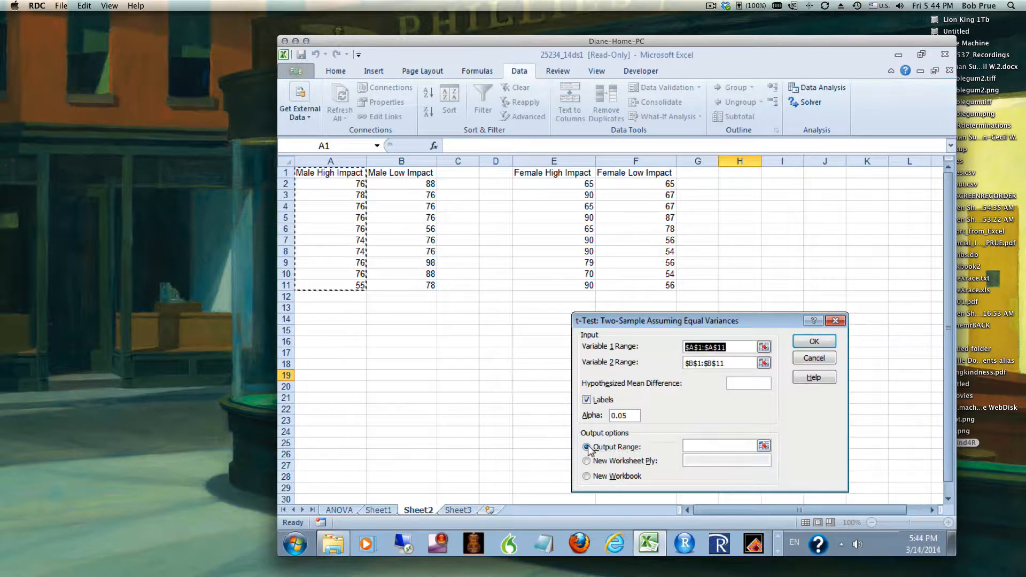
click(736, 446)
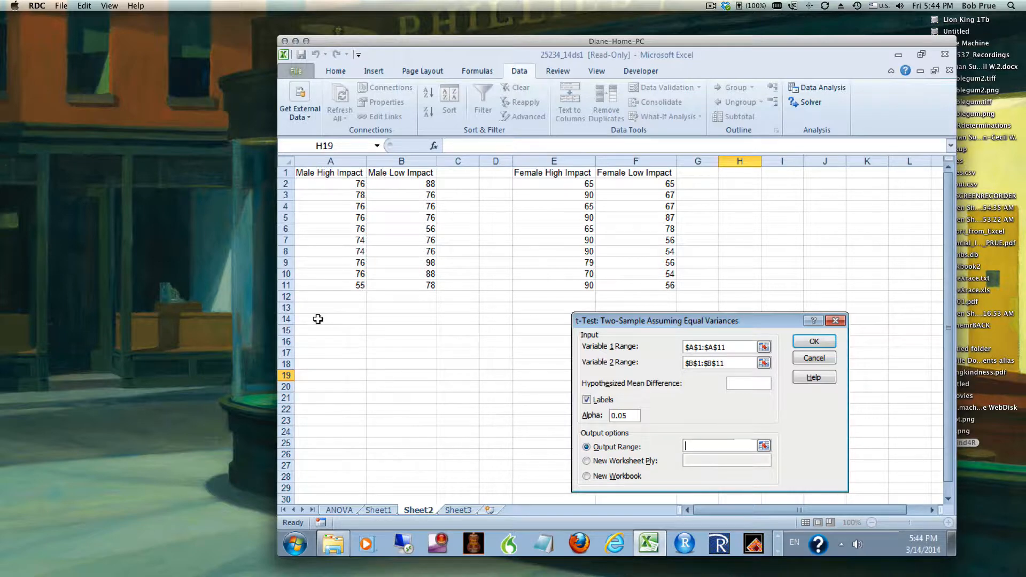
click(318, 319)
click(814, 341)
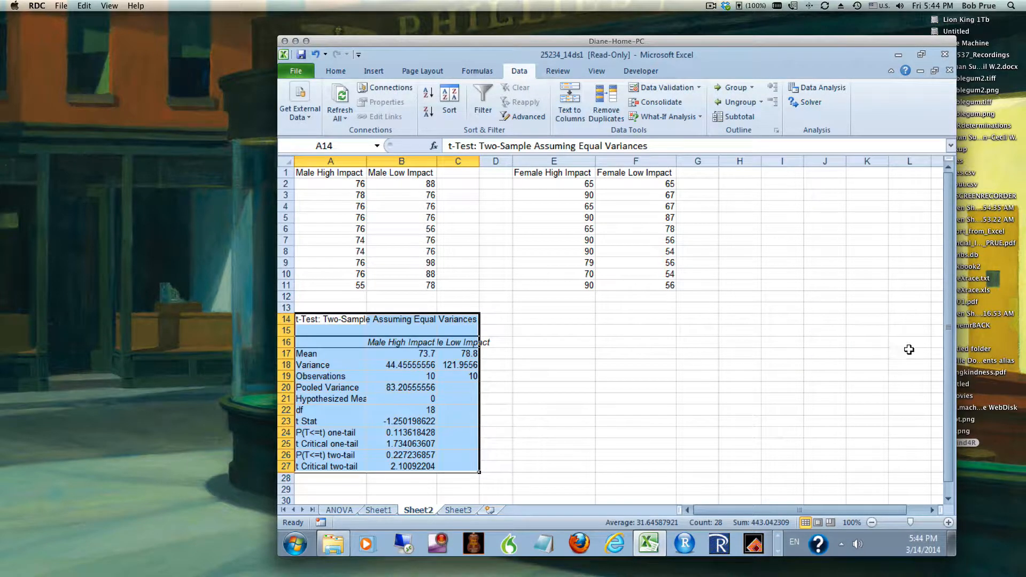
Start another equal-variances t-test with Female High Impact E1:E11 as variable 1 and Female Low Impact F1:F11 as variable 2.
click(819, 89)
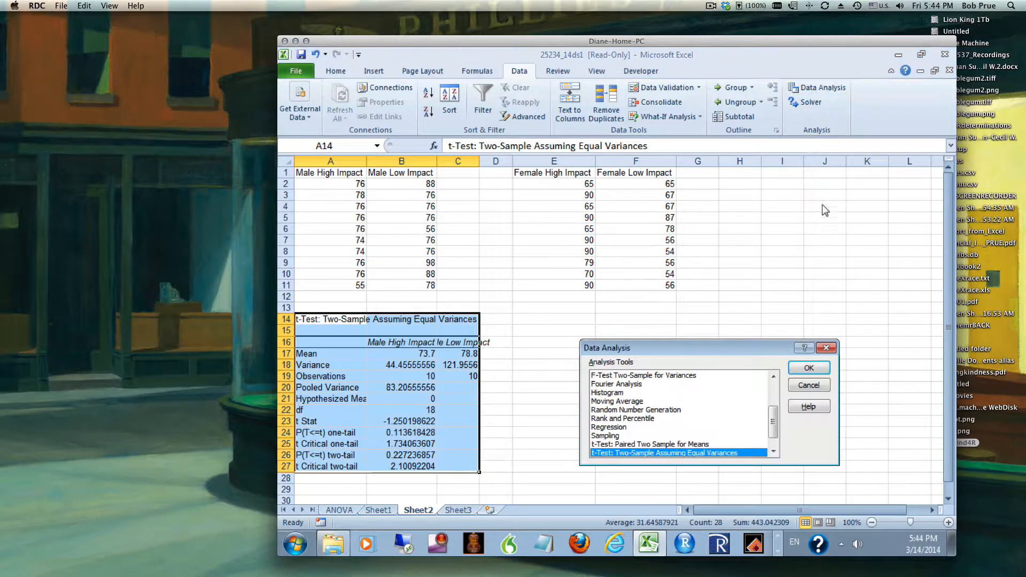
click(808, 368)
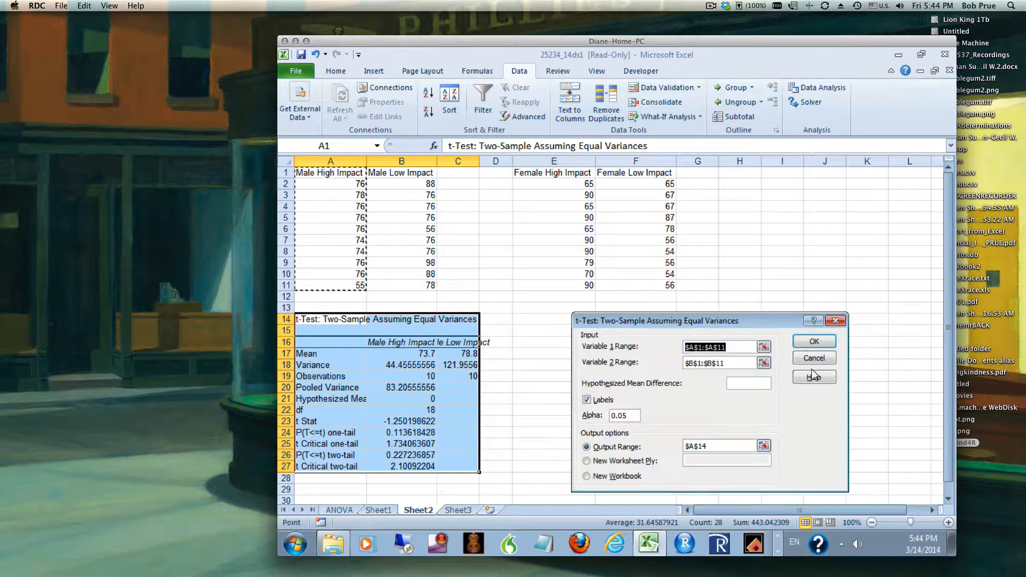
click(764, 347)
drag(566, 173, 569, 280)
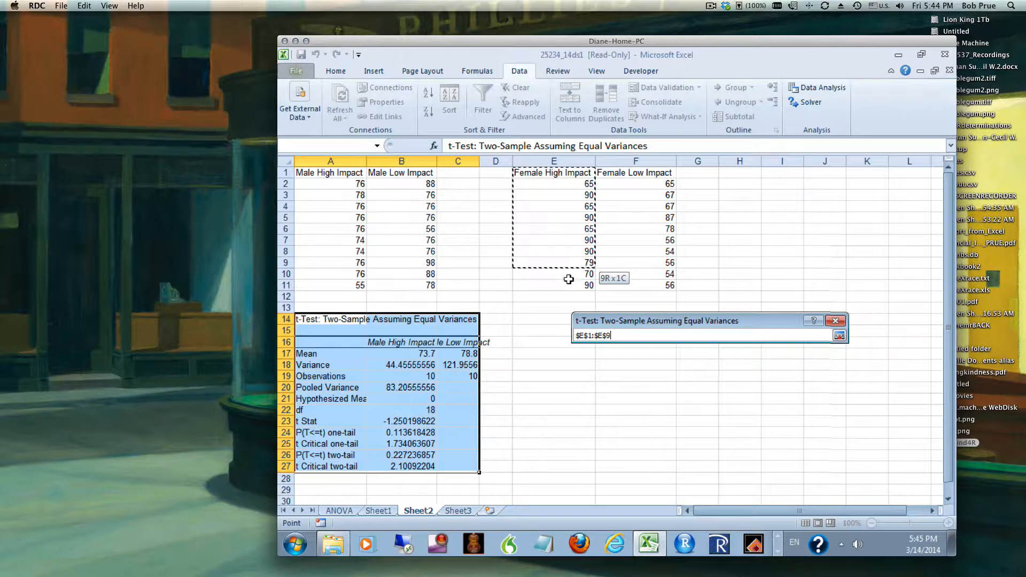
click(556, 174)
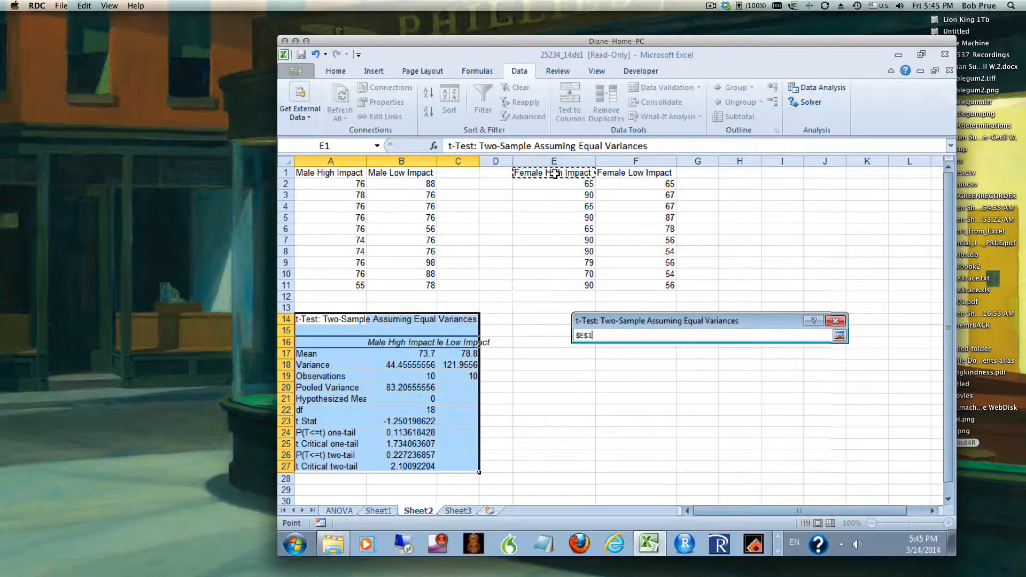
drag(555, 174, 568, 286)
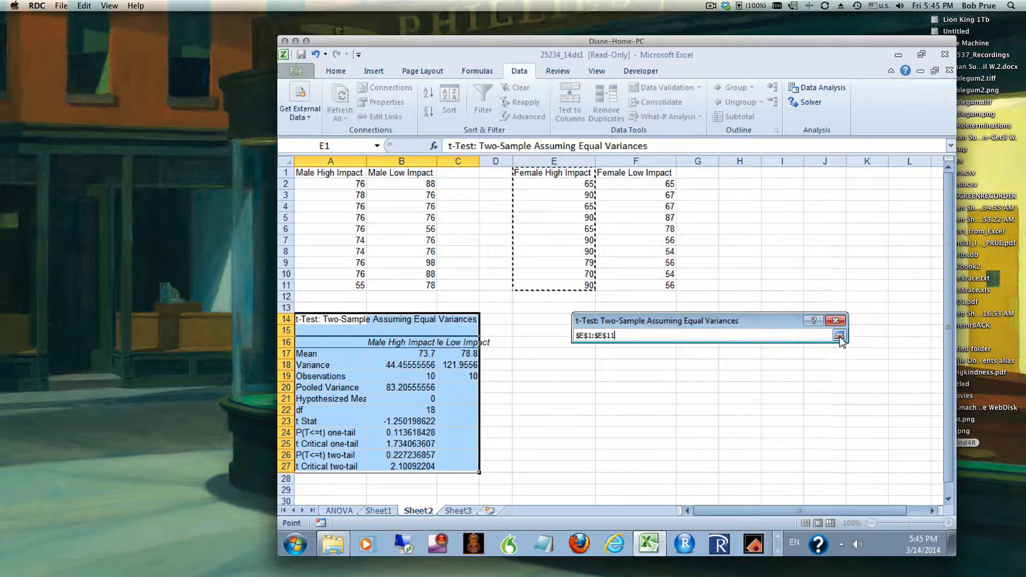
click(839, 336)
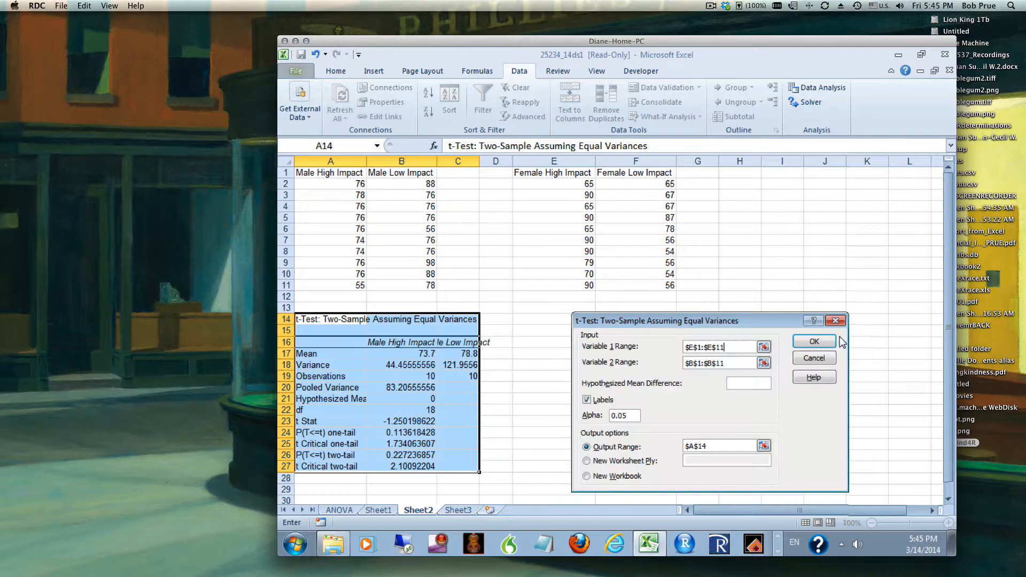
click(764, 364)
drag(639, 176, 644, 287)
click(814, 321)
Set the output range to E14 and run the female t-test.
click(765, 446)
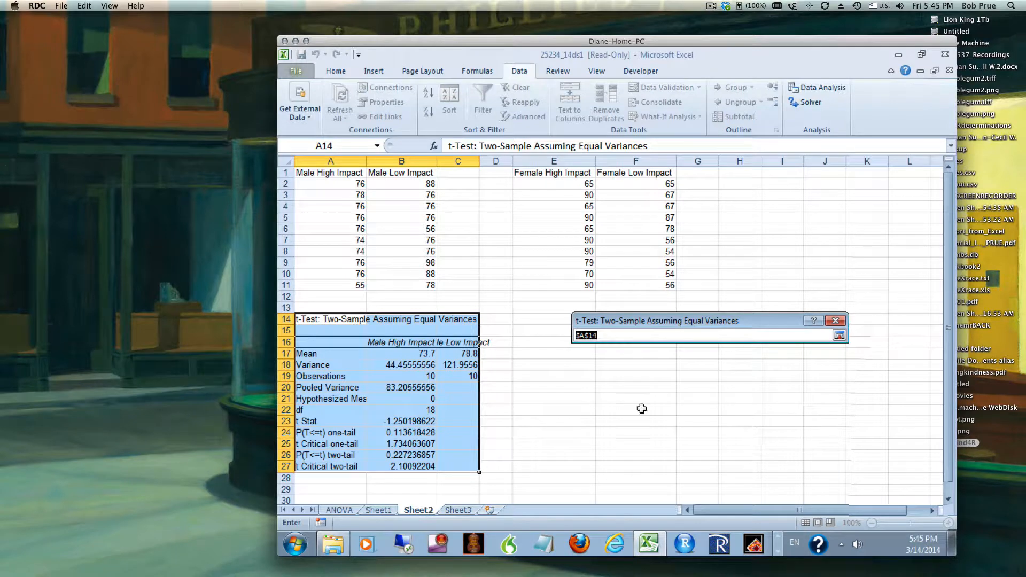
click(546, 320)
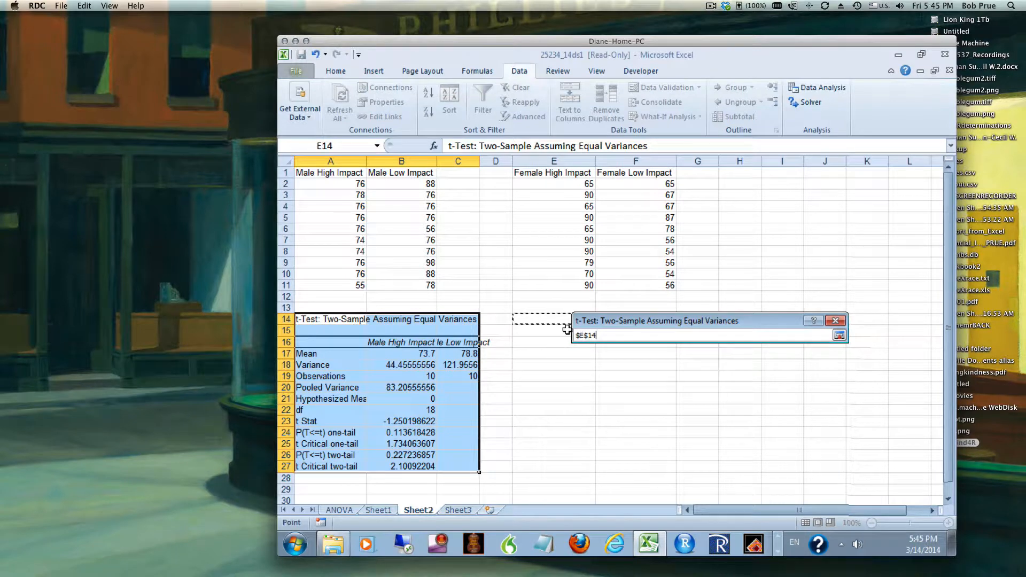
click(839, 336)
click(808, 341)
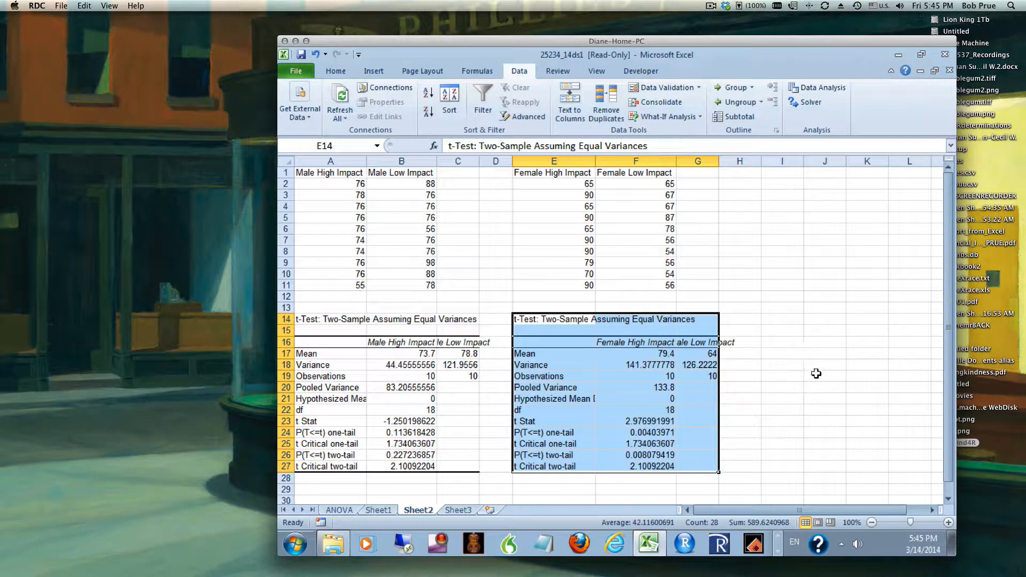
Autofit column E so the row labels of the female t-test output fit.
scroll(640, 251, down, 1)
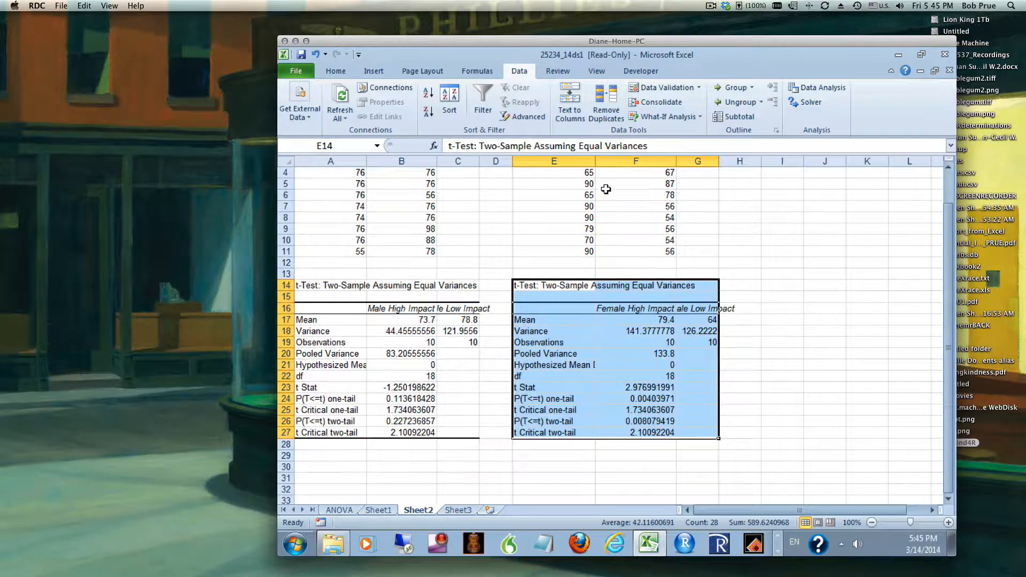
double_click(594, 161)
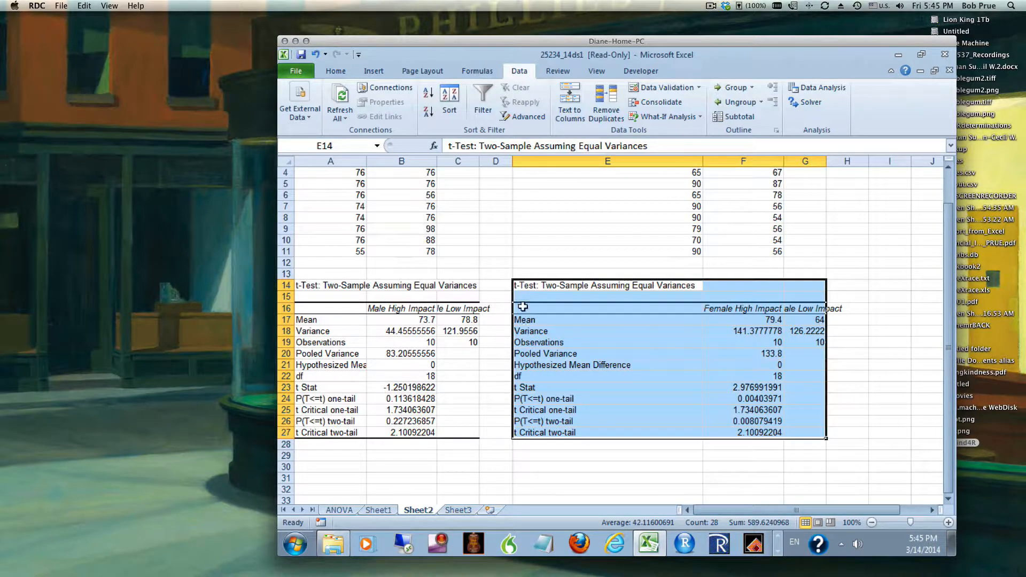
Examine the t statistic, two-tail p-value and one- and two-tail critical values in the female and male t-test outputs.
click(752, 410)
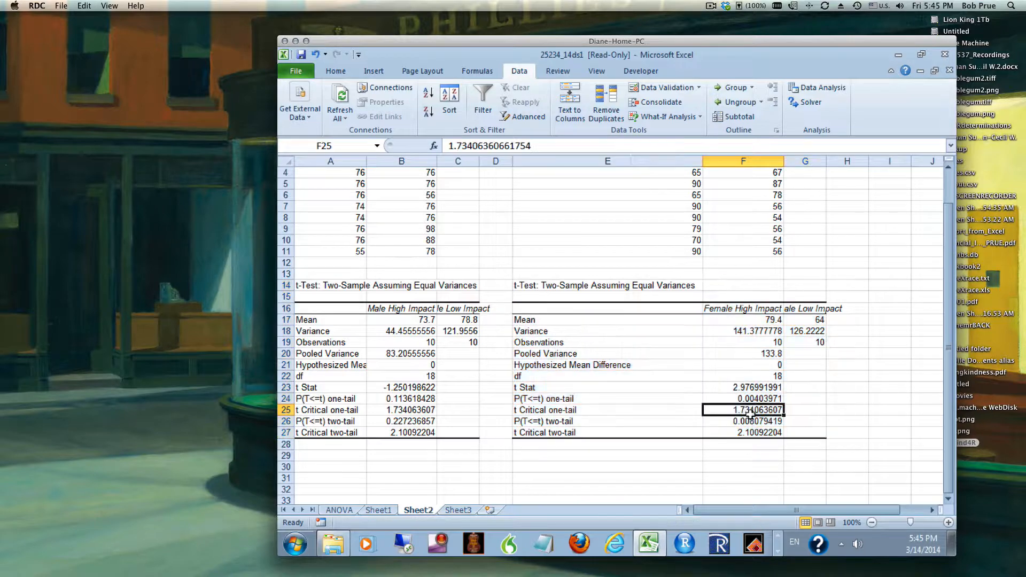
click(747, 434)
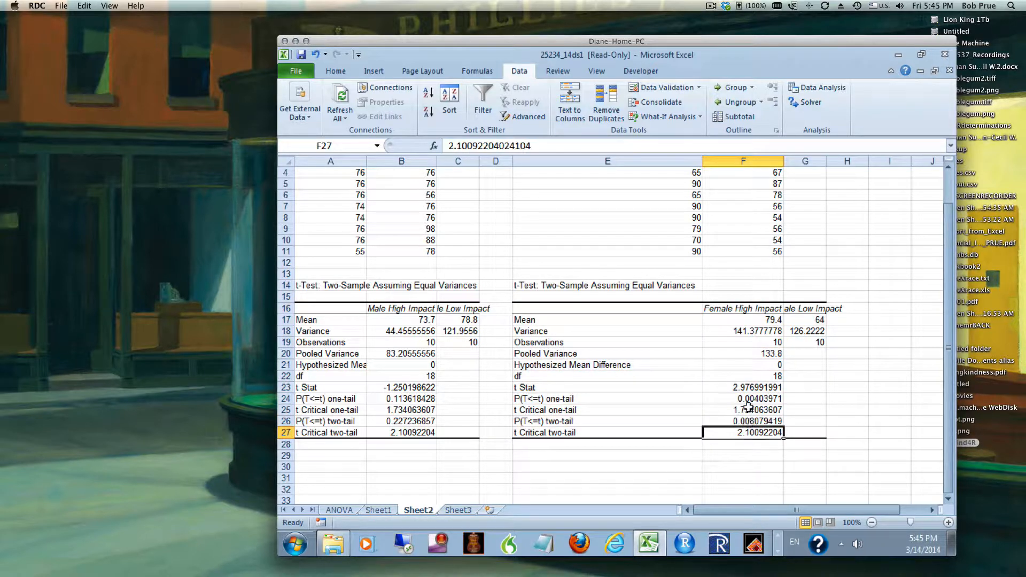
click(750, 387)
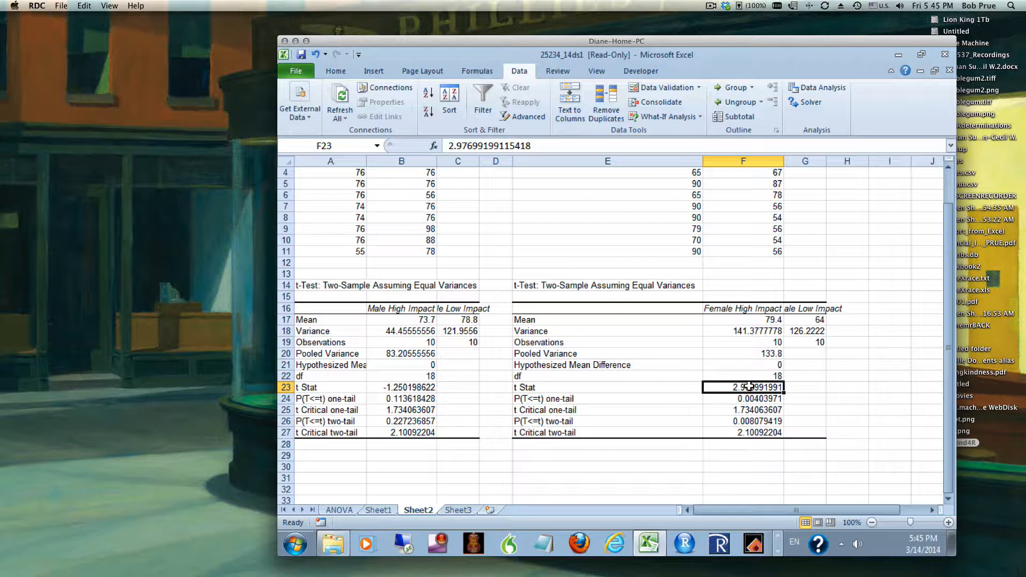
click(753, 422)
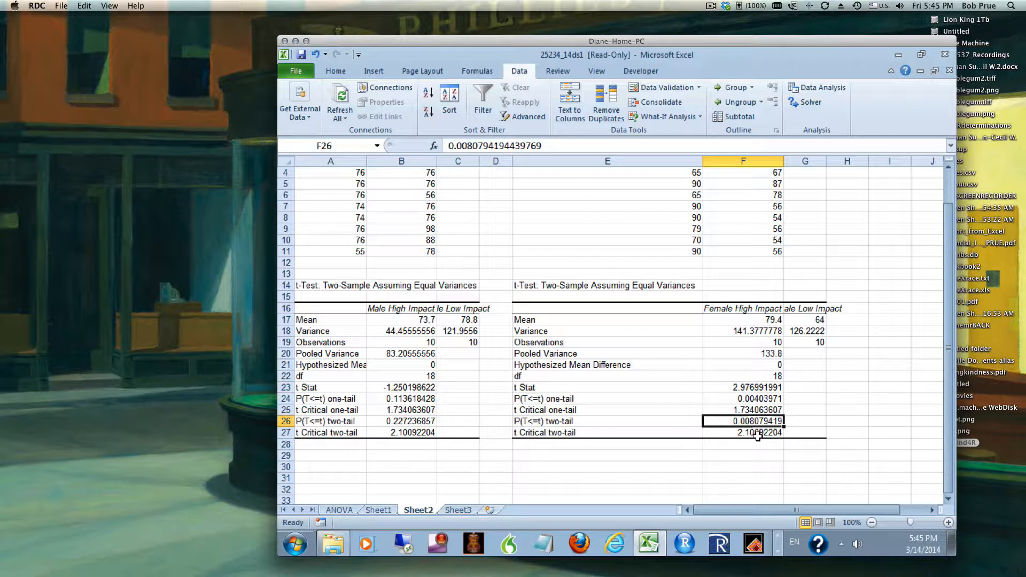
click(410, 422)
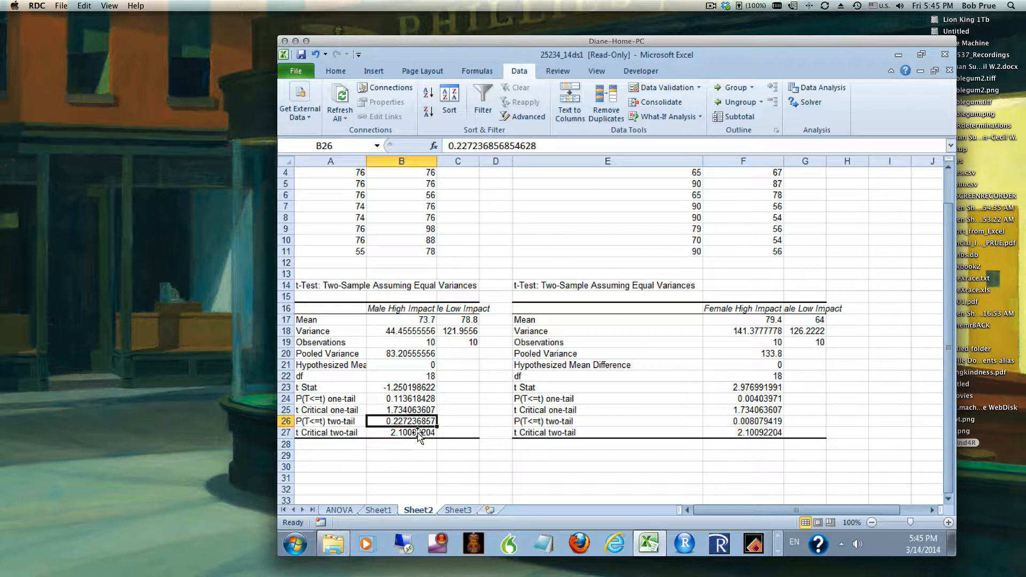
click(414, 429)
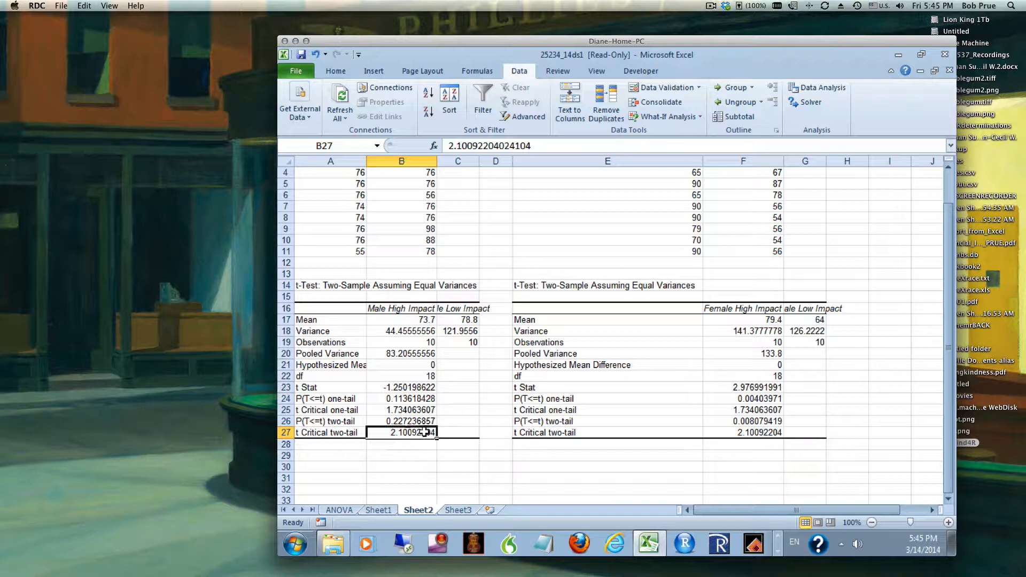
click(409, 410)
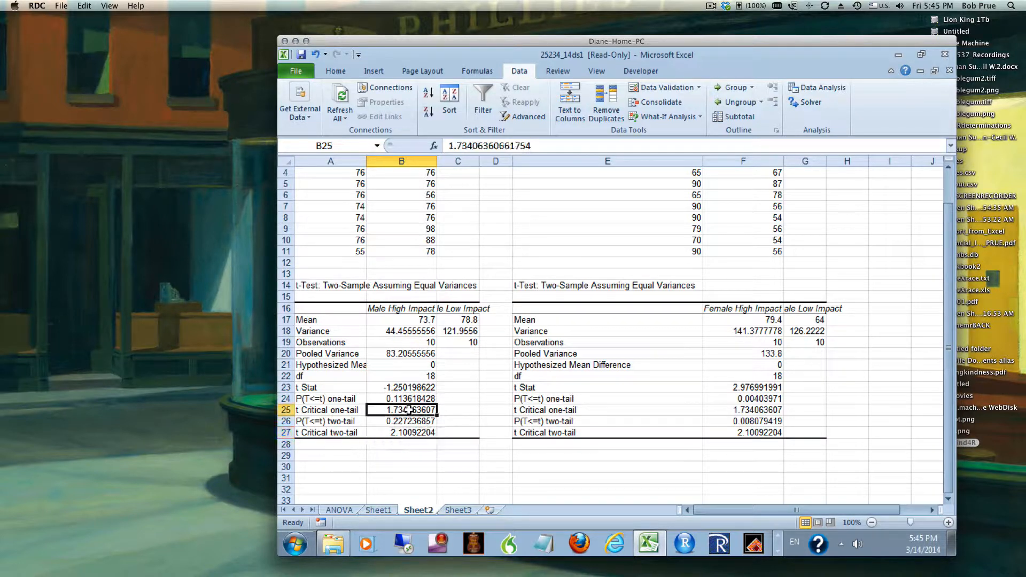
click(382, 389)
scroll(490, 403, up, 1)
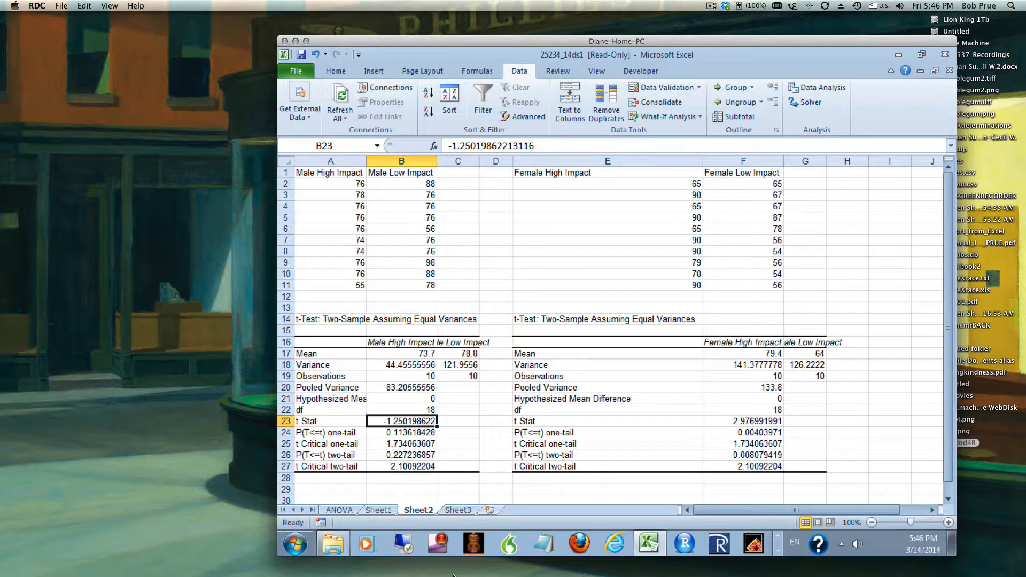
mouse_move(465, 575)
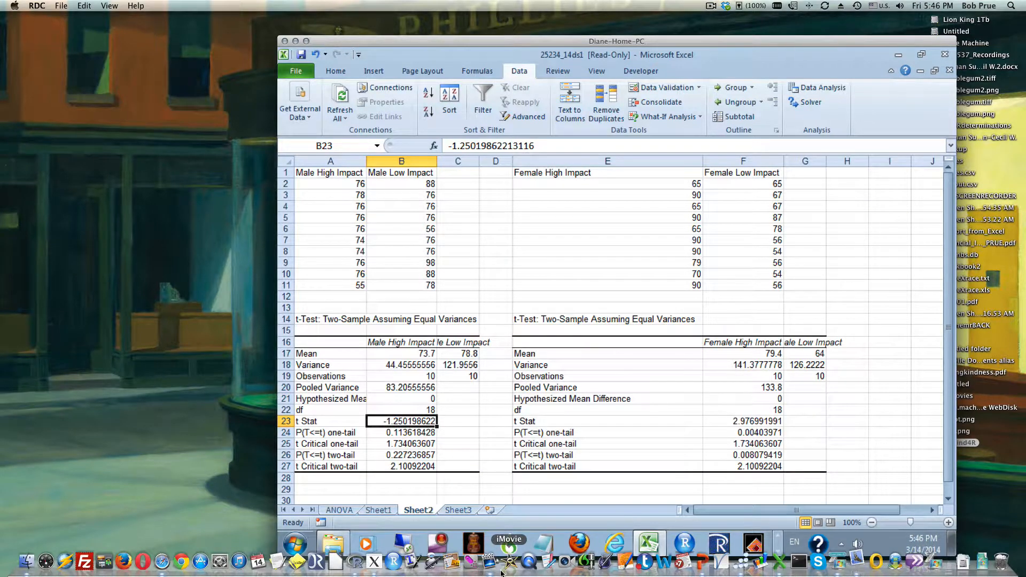